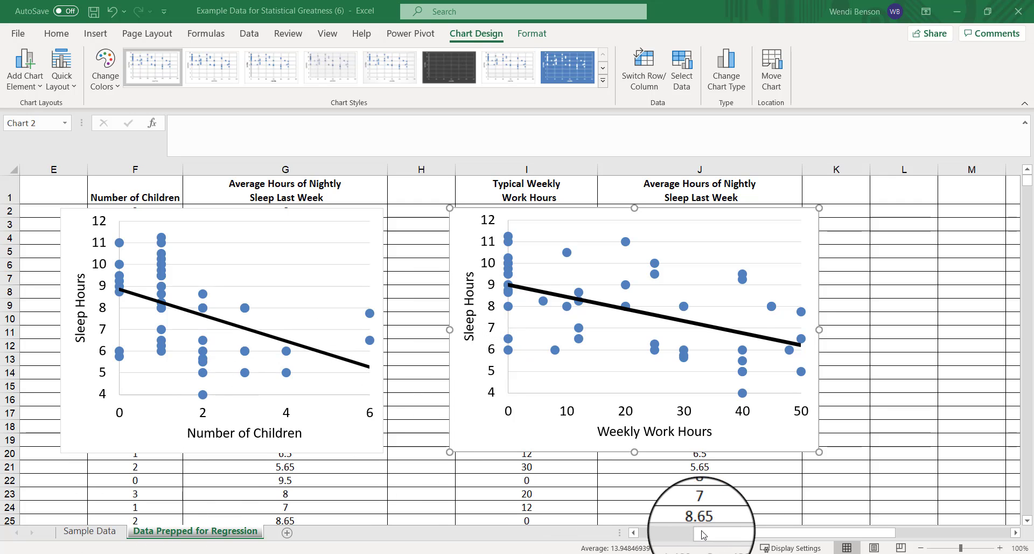
Copy the Number of Children, Typical Weekly Work Hours and Average Hours of Nightly Sleep columns into a new worksheet starting at A1.
{"action": "left_click_drag", "start_coordinate": [709, 534], "coordinate": [630, 535]}
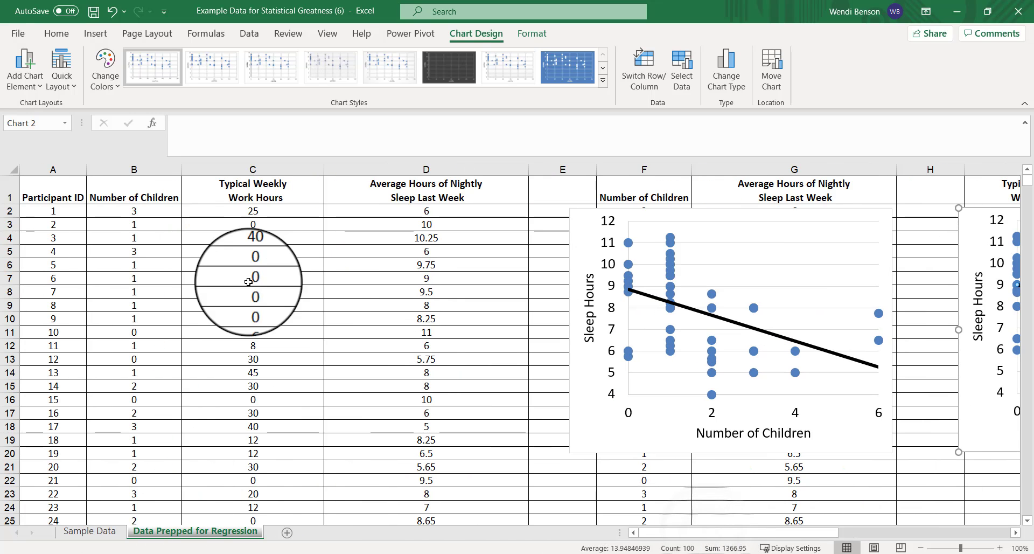
{"action": "left_click_drag", "start_coordinate": [111, 169], "coordinate": [454, 185]}
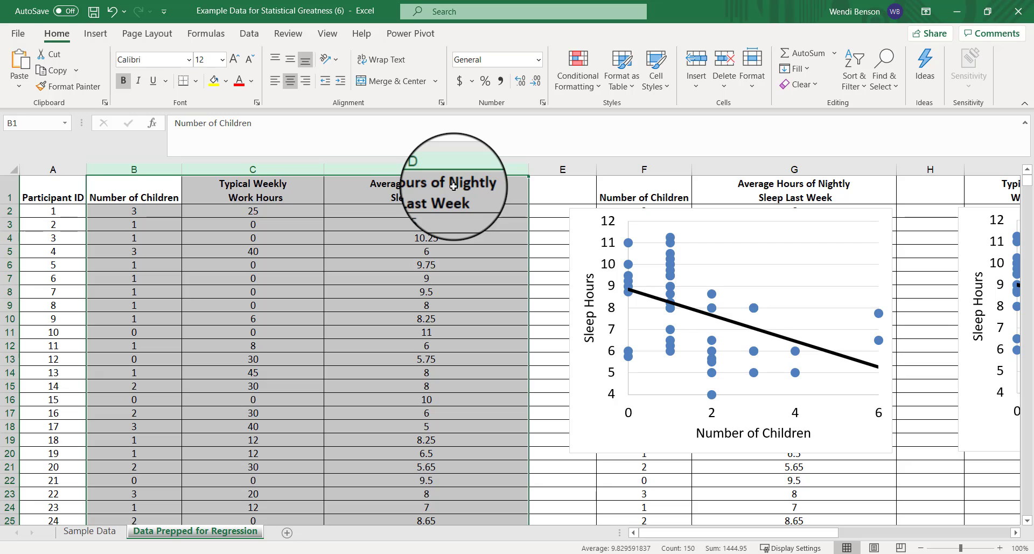
{"action": "left_click", "coordinate": [48, 68]}
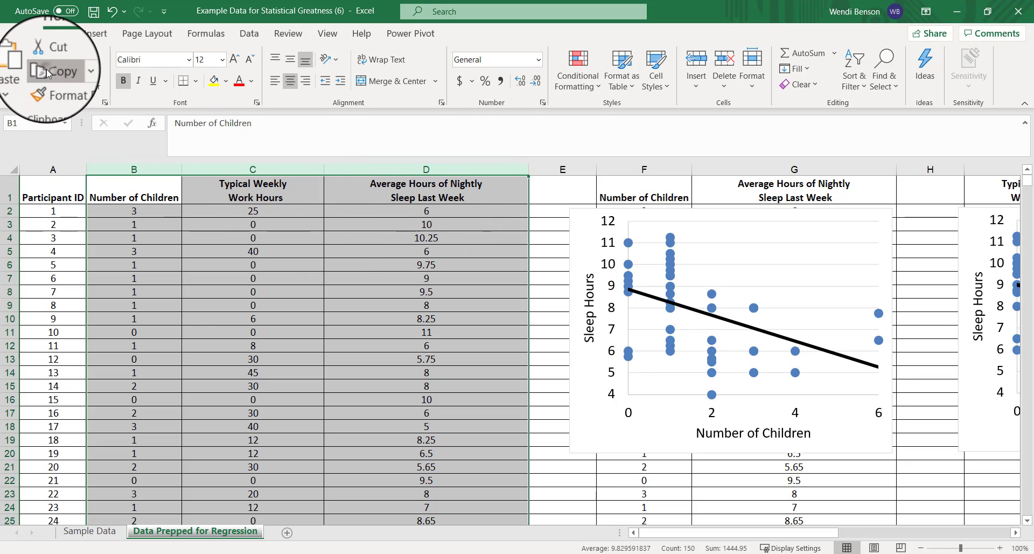
{"action": "left_click", "coordinate": [287, 531]}
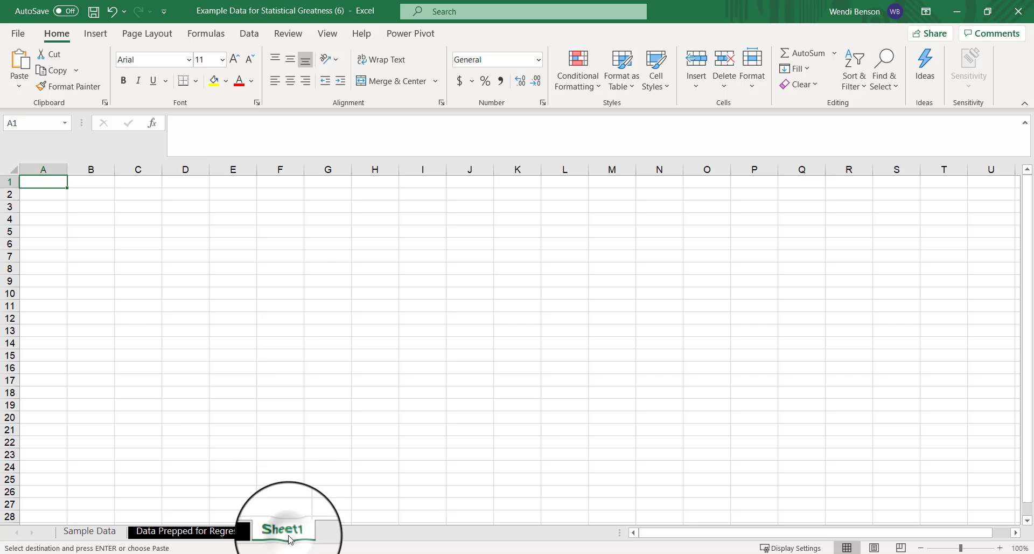
{"action": "left_click", "coordinate": [33, 58]}
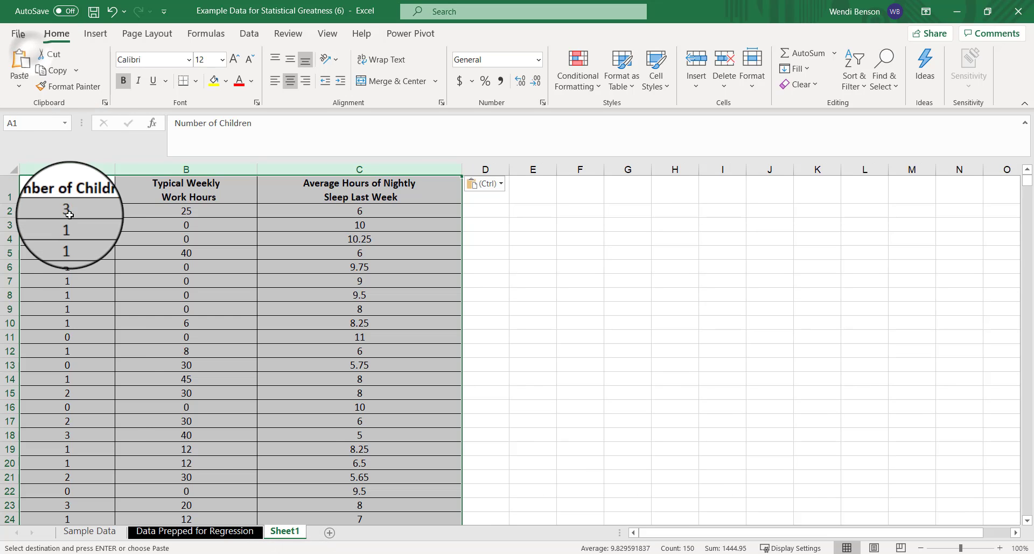
Rename the new worksheet as Regression X2.
{"action": "double_click", "coordinate": [280, 533]}
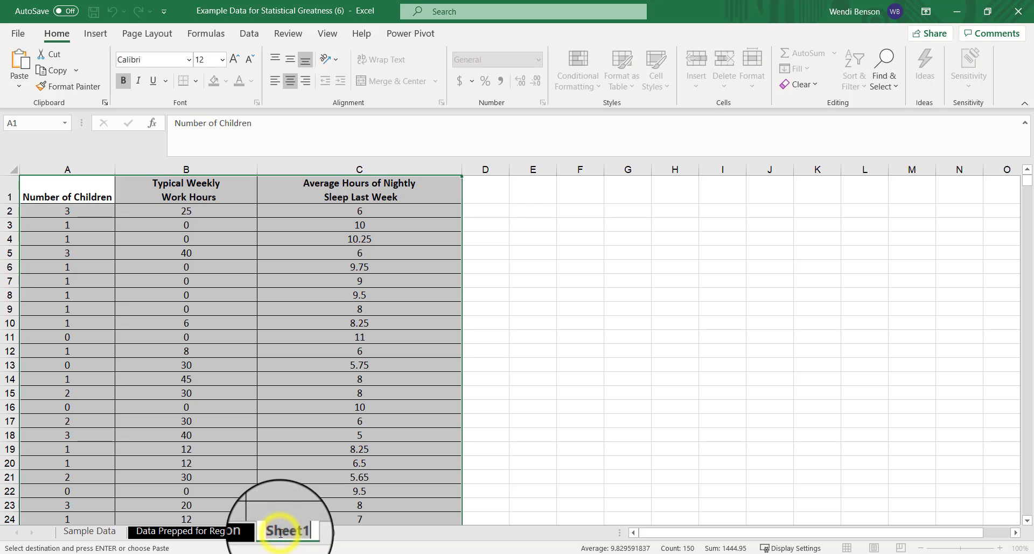
{"action": "left_click", "coordinate": [283, 510]}
{"action": "right_click", "coordinate": [284, 533]}
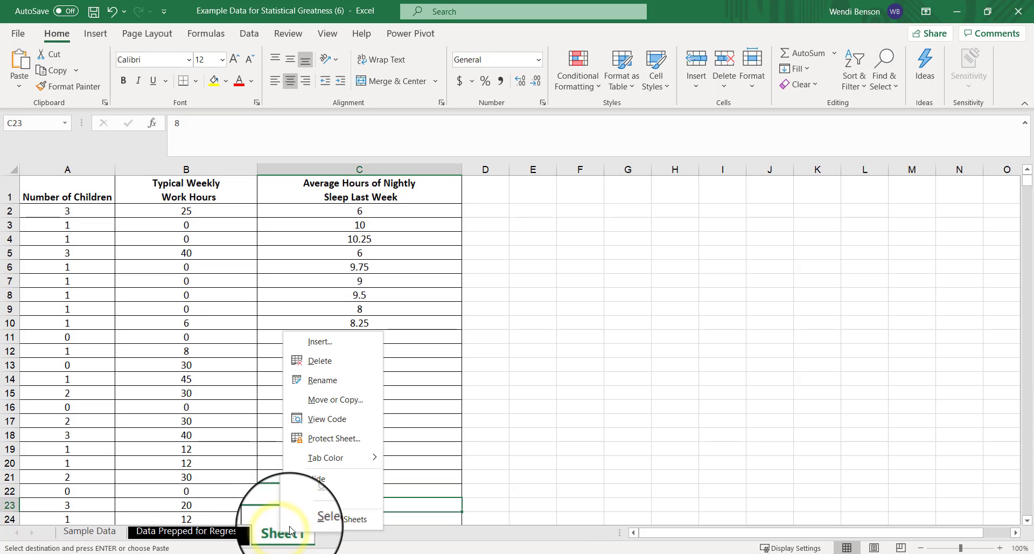
{"action": "left_click", "coordinate": [320, 400]}
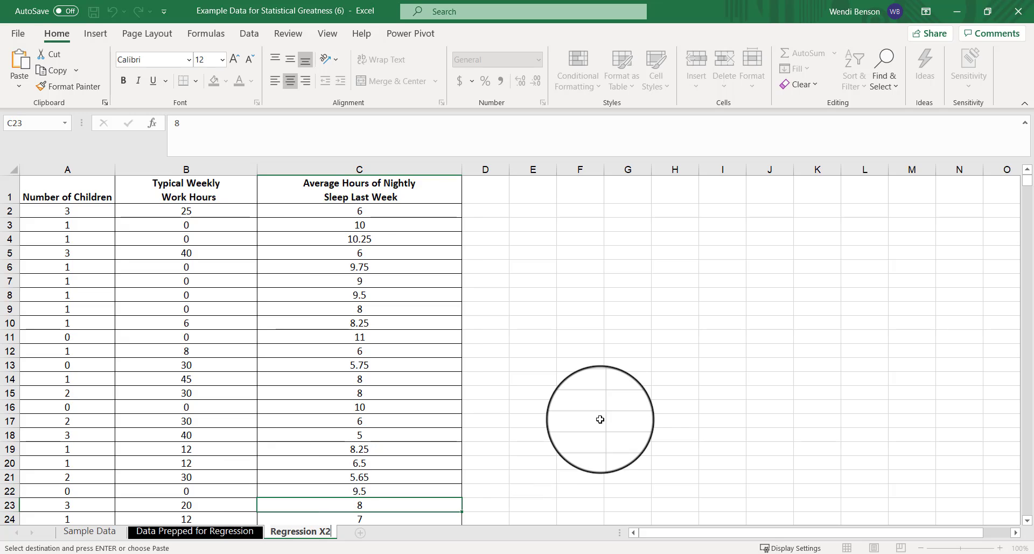
{"action": "left_click", "coordinate": [600, 420]}
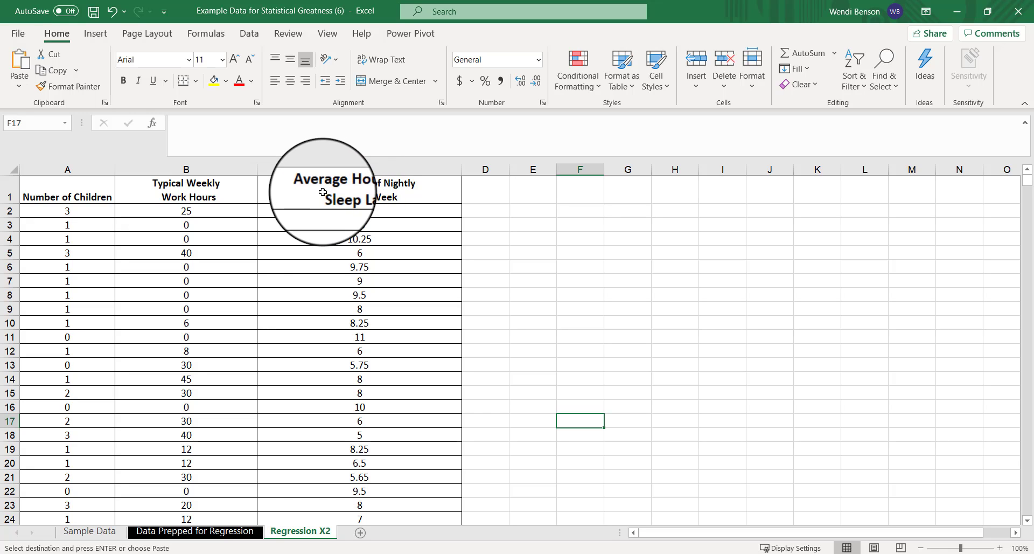
Check in the Excel add-ins settings whether the Analysis ToolPak is enabled.
{"action": "left_click", "coordinate": [249, 33]}
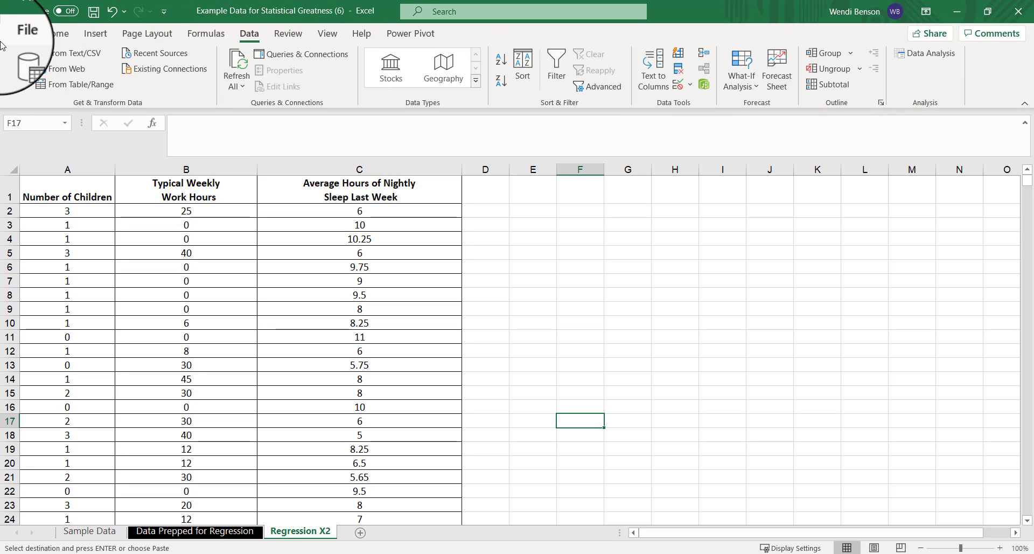
{"action": "left_click", "coordinate": [17, 31]}
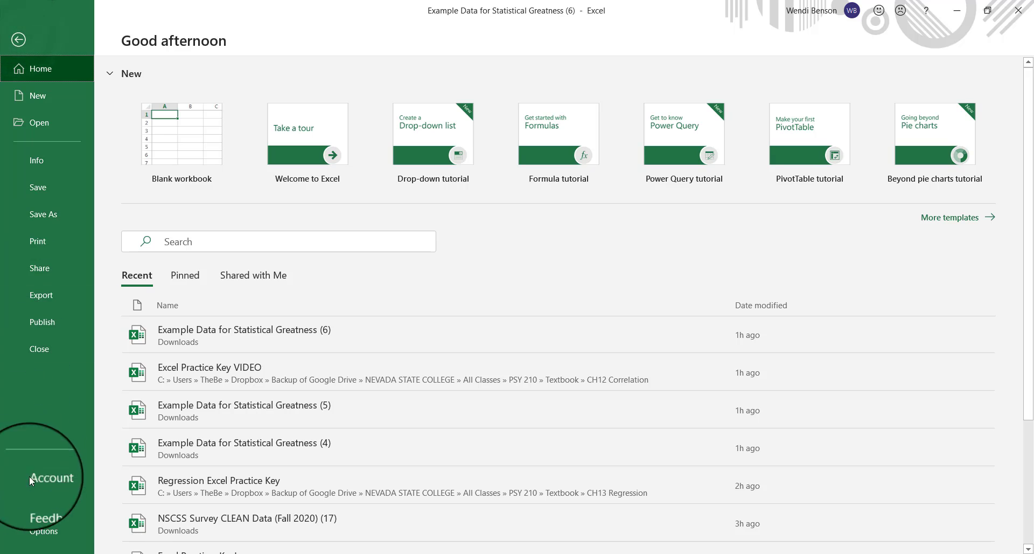
{"action": "left_click", "coordinate": [34, 531]}
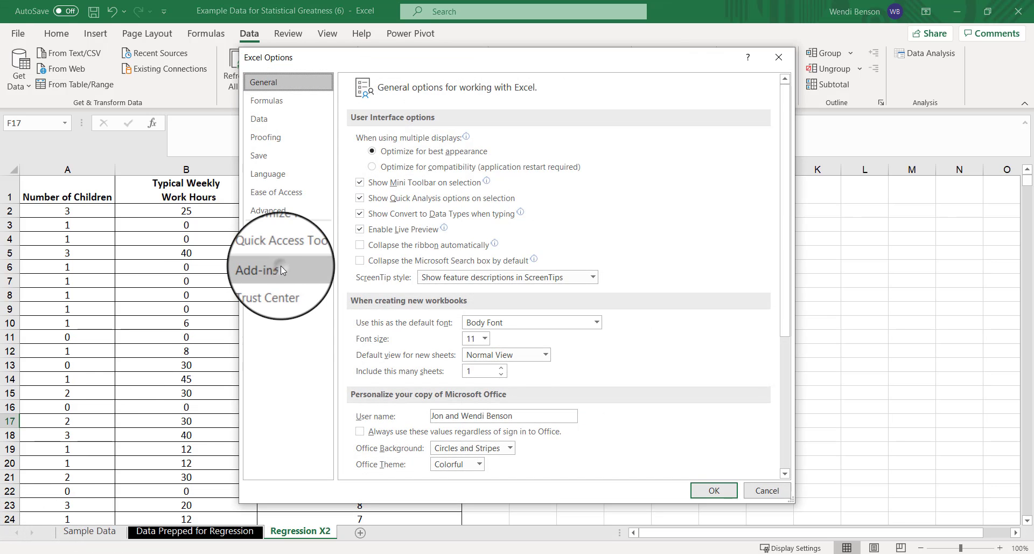
{"action": "left_click", "coordinate": [281, 266]}
{"action": "left_click", "coordinate": [387, 164]}
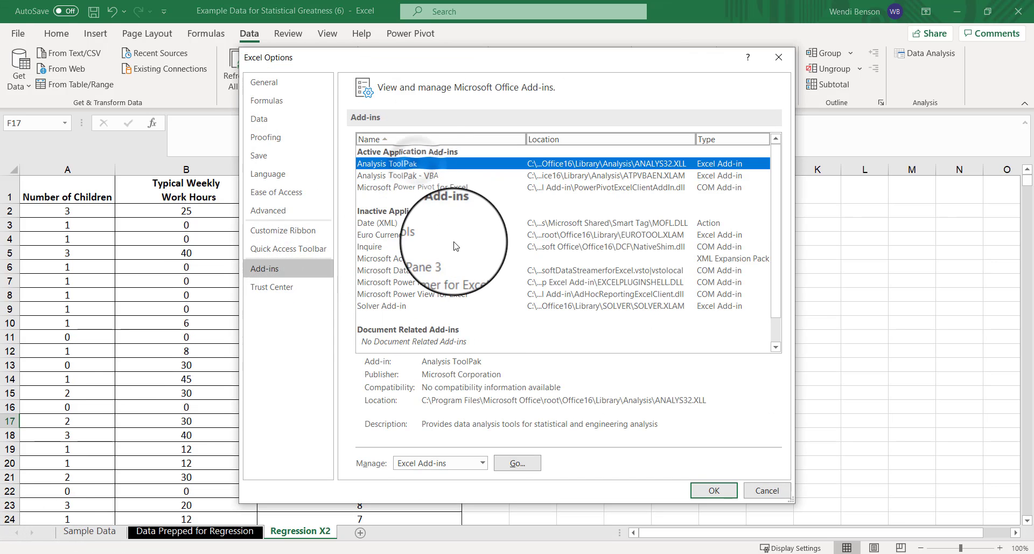
{"action": "left_click", "coordinate": [513, 470]}
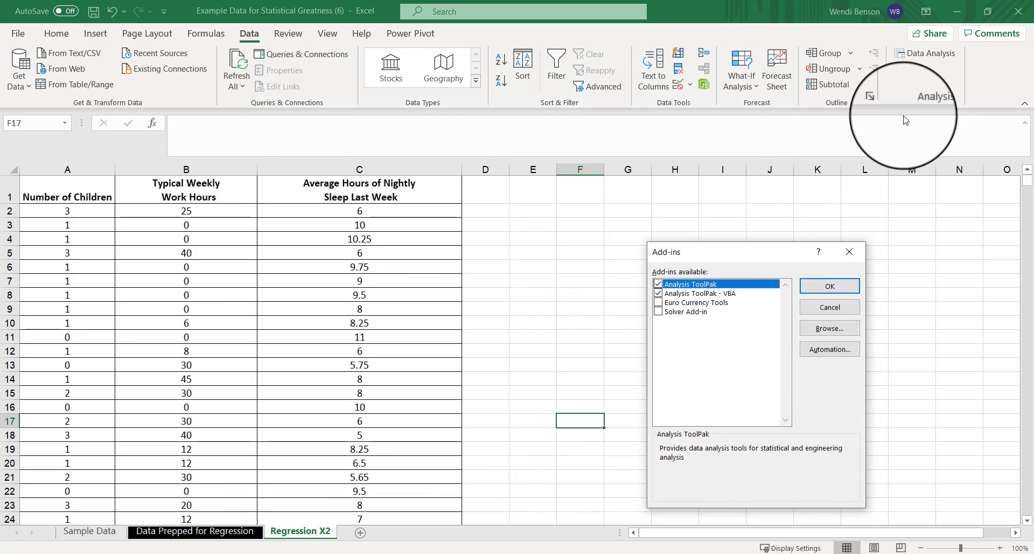
{"action": "left_click", "coordinate": [849, 252]}
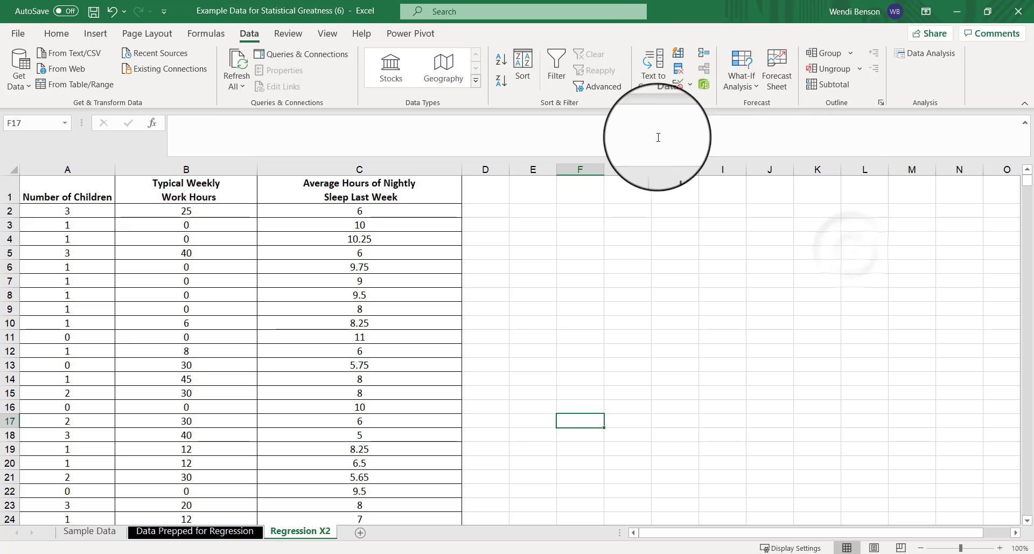
Set up a Regression analysis with Y range $C$1:$C$50, X range $A$1:$A$50 and Labels enabled.
{"action": "left_click", "coordinate": [952, 51]}
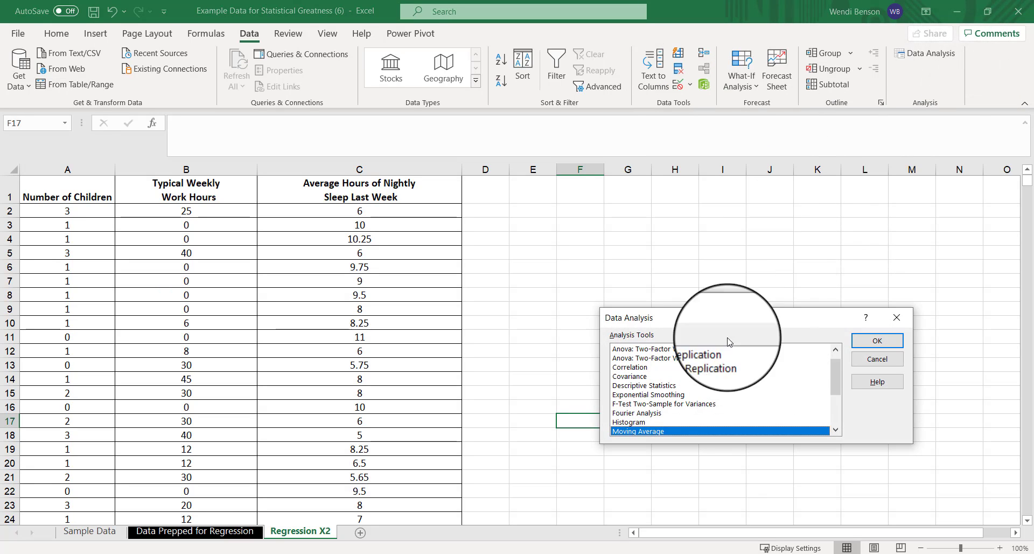
{"action": "scroll", "coordinate": [747, 403], "scroll_direction": "down", "scroll_amount": 3}
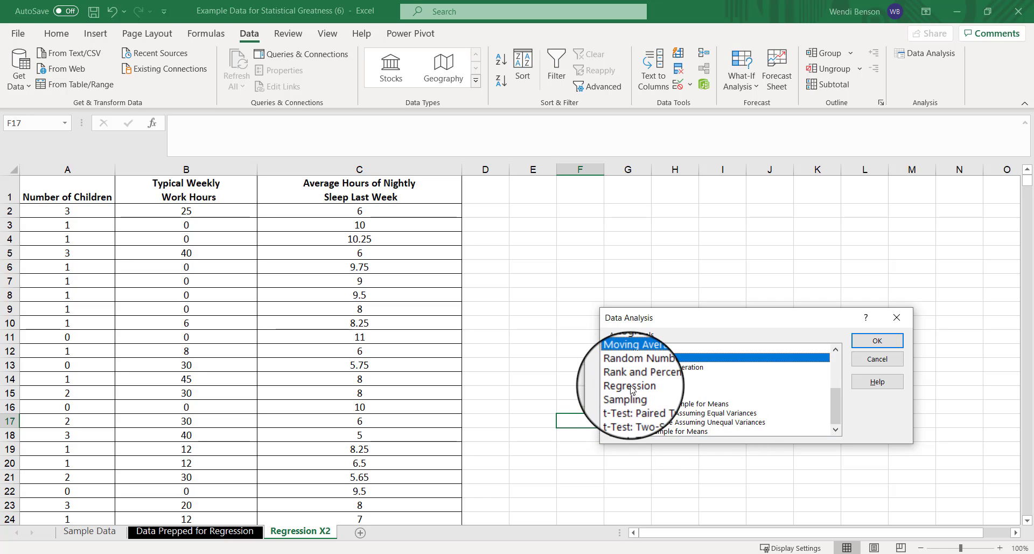
{"action": "left_click", "coordinate": [674, 385]}
{"action": "left_click", "coordinate": [876, 341]}
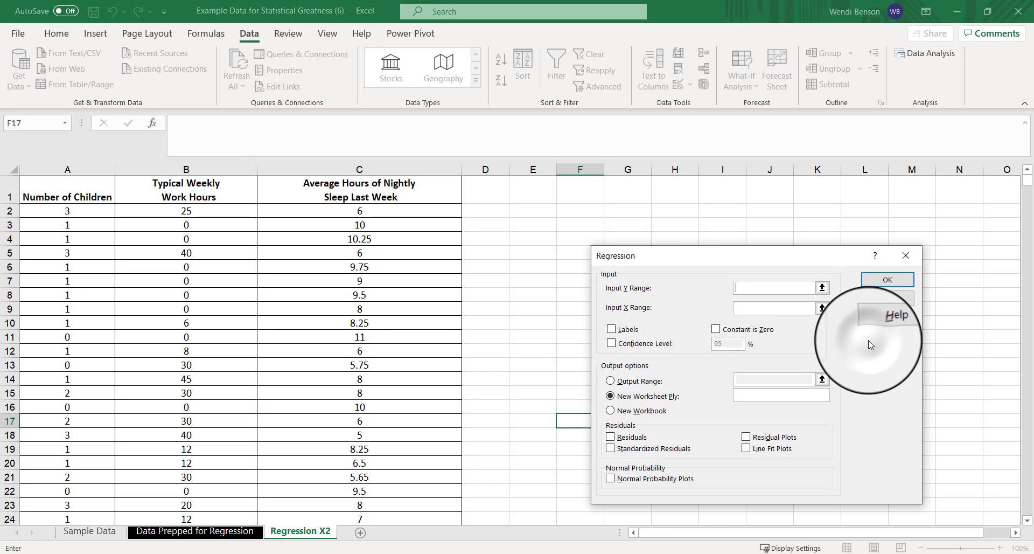
{"action": "left_click_drag", "start_coordinate": [691, 259], "coordinate": [600, 153]}
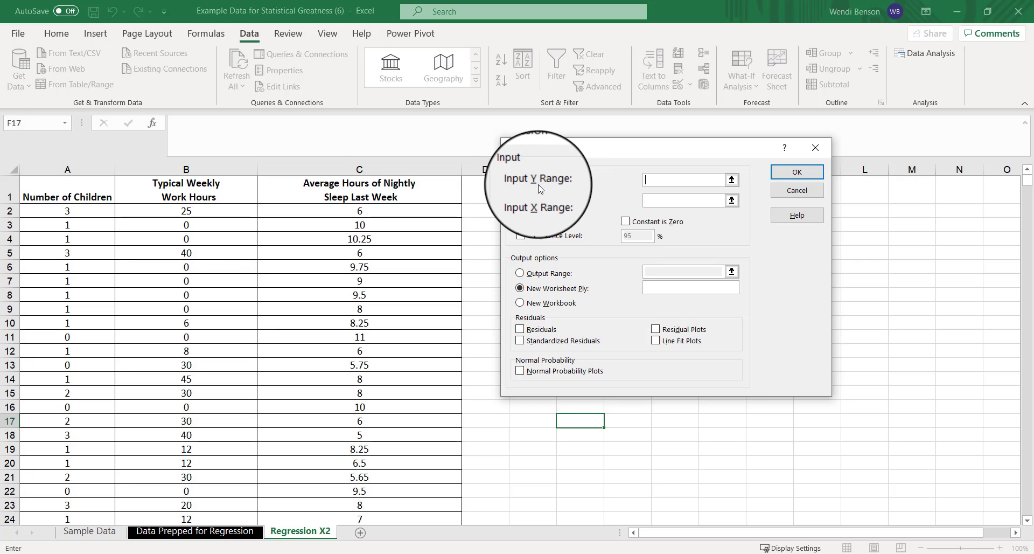
{"action": "left_click_drag", "start_coordinate": [401, 183], "coordinate": [394, 486]}
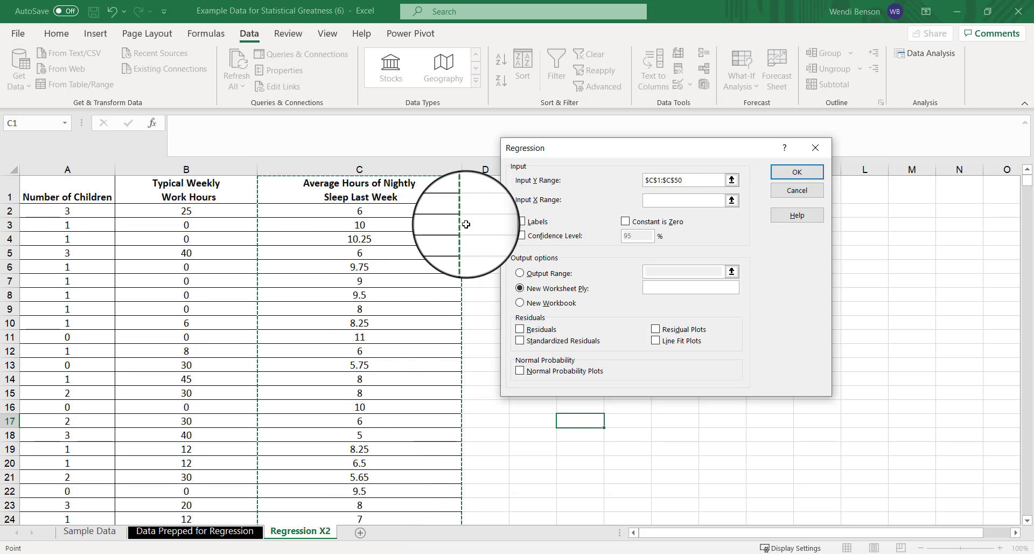
{"action": "left_click", "coordinate": [535, 222]}
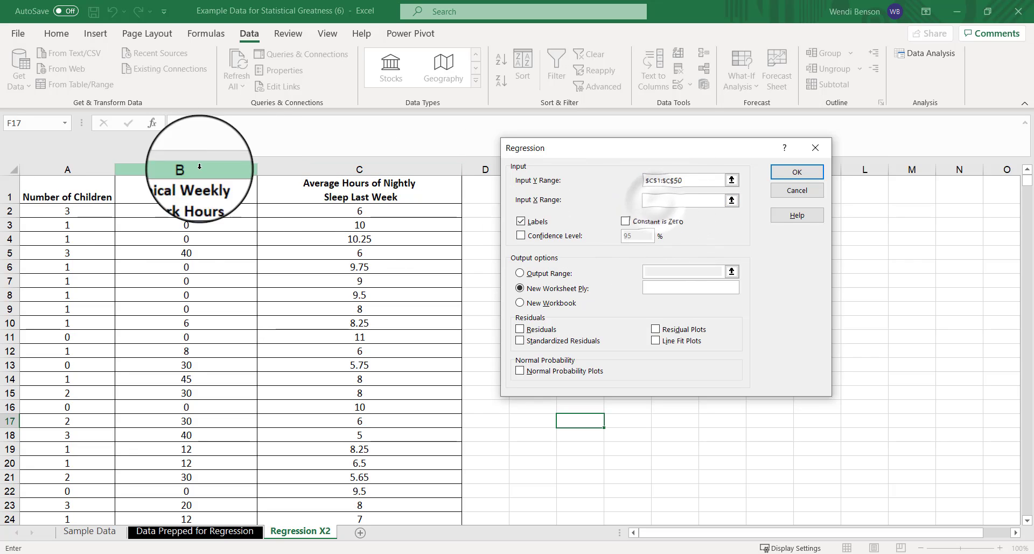
{"action": "left_click_drag", "start_coordinate": [66, 189], "coordinate": [63, 489]}
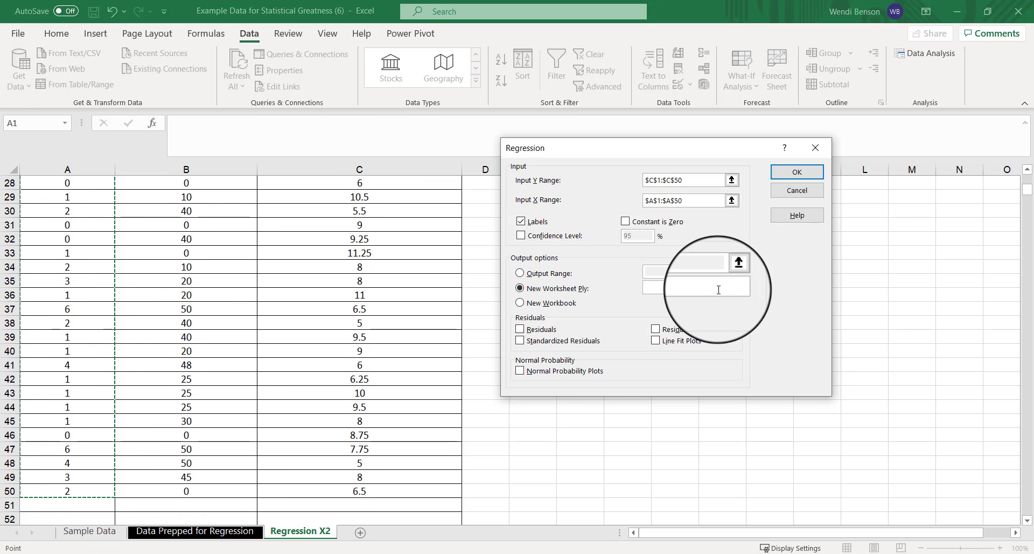
Direct the regression output to cell $E$2 of the current sheet and run the analysis.
{"action": "left_click", "coordinate": [520, 273]}
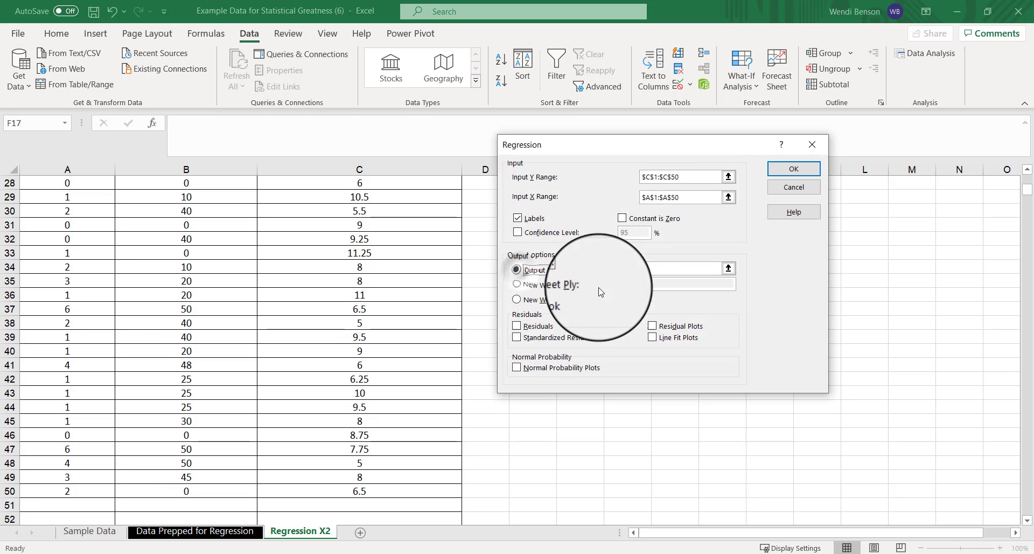
{"action": "left_click", "coordinate": [661, 267]}
{"action": "scroll", "coordinate": [900, 305], "scroll_direction": "up", "scroll_amount": 9}
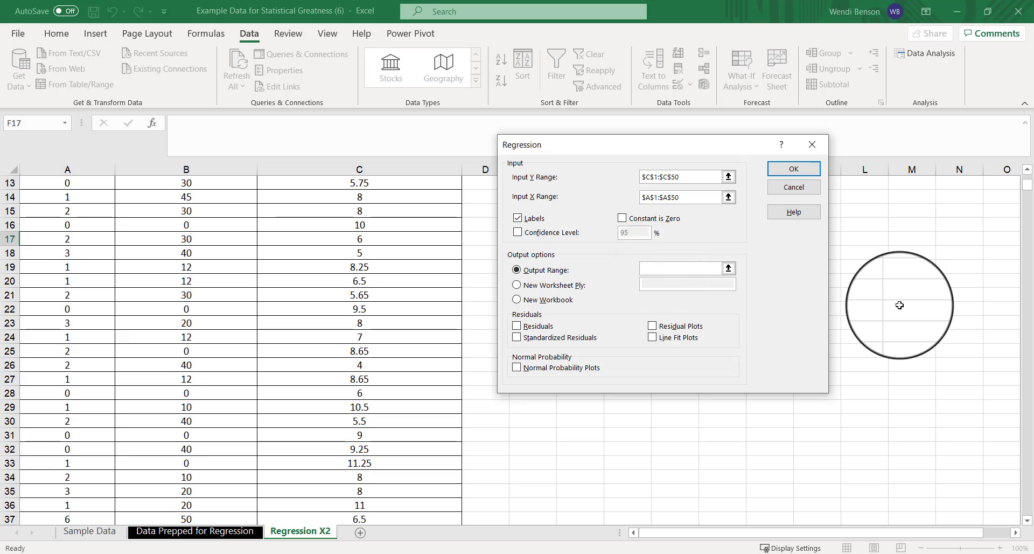
{"action": "left_click_drag", "start_coordinate": [693, 143], "coordinate": [810, 141]}
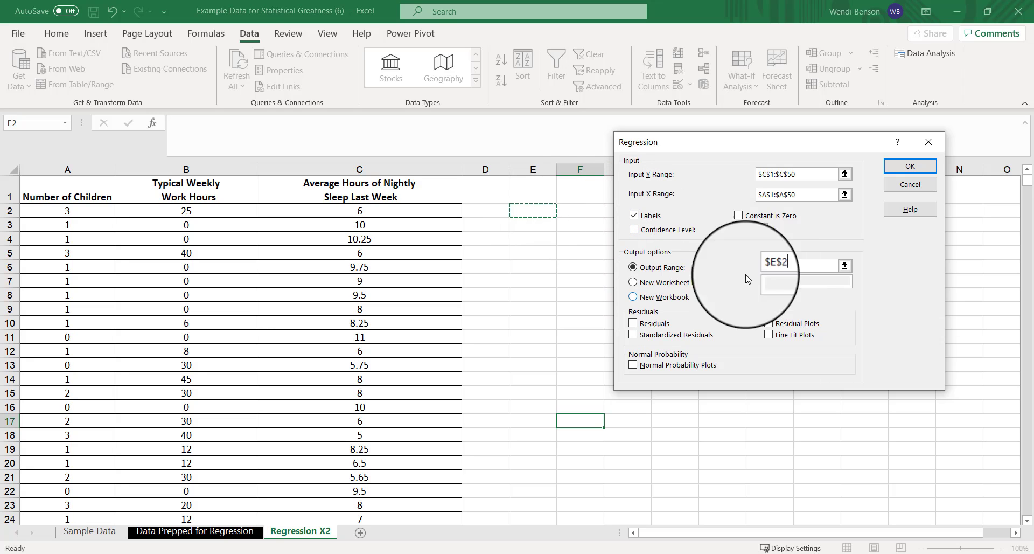
{"action": "left_click", "coordinate": [909, 166]}
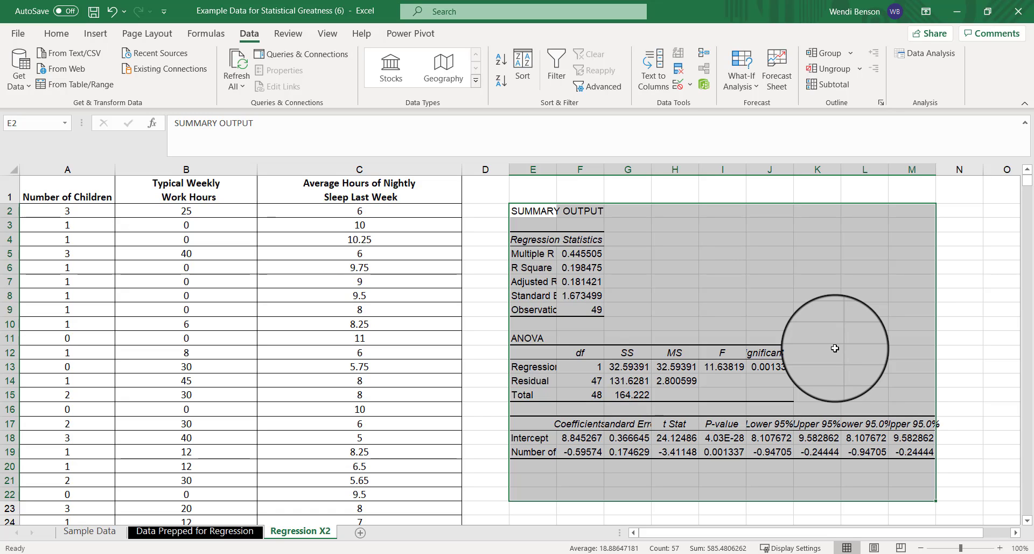
Set up a second Regression analysis, keeping the sleep hours as Y and changing the X range to $B$1:$B$50.
{"action": "left_click", "coordinate": [933, 53]}
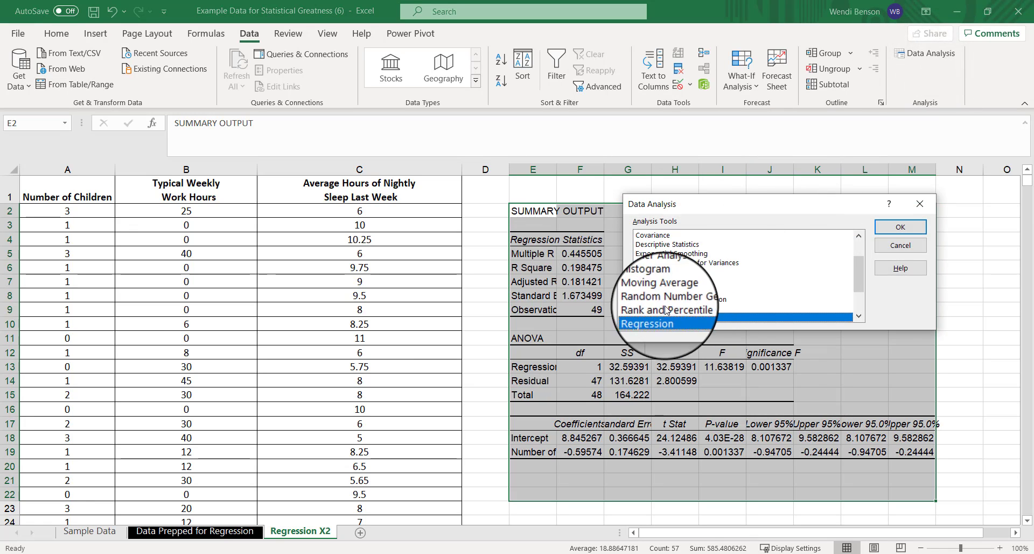
{"action": "left_click", "coordinate": [901, 227]}
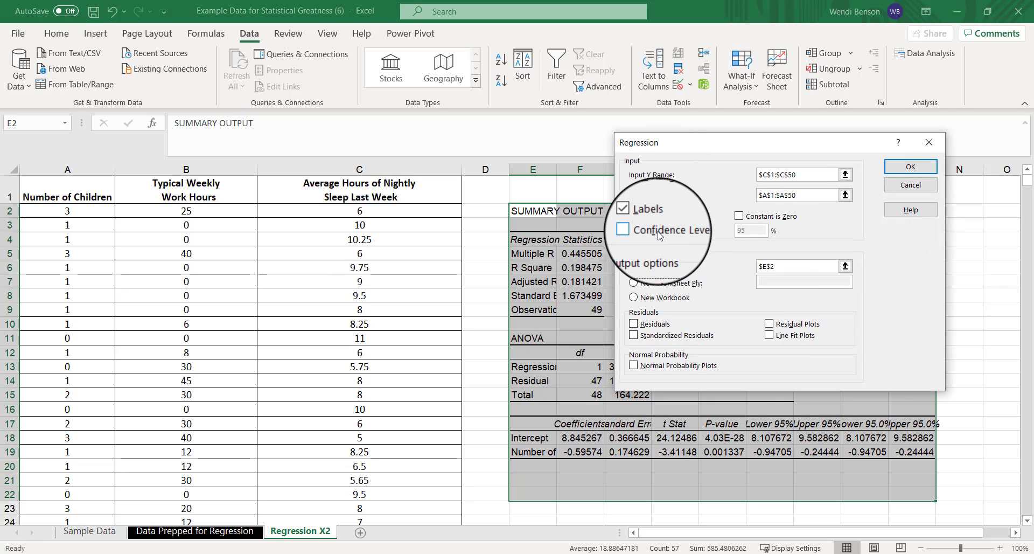
{"action": "left_click", "coordinate": [820, 175]}
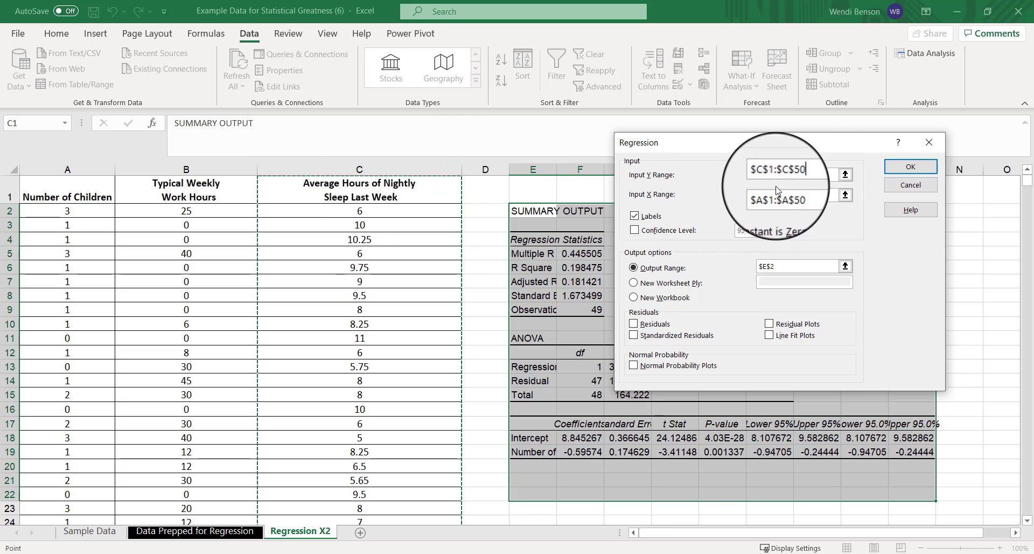
{"action": "left_click", "coordinate": [802, 197]}
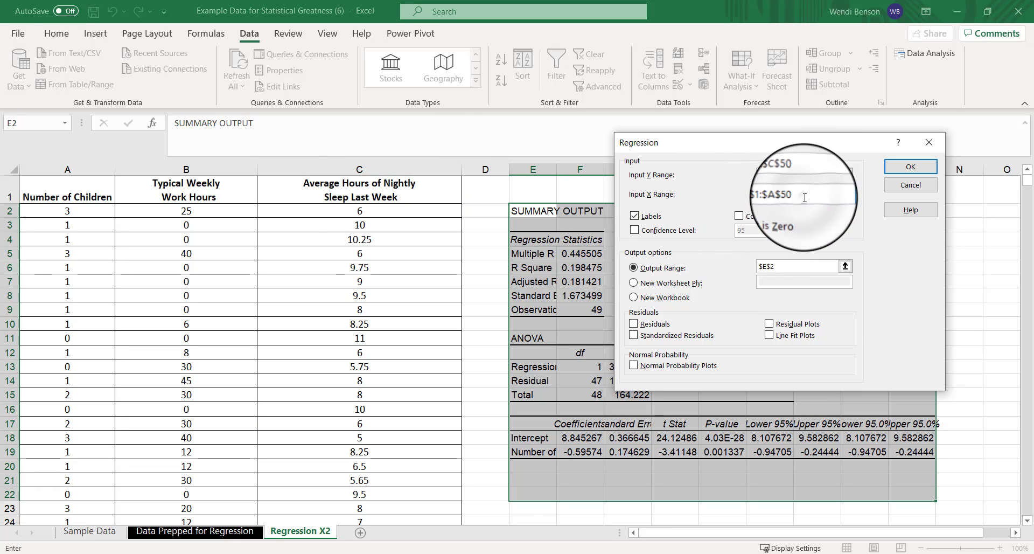
{"action": "left_click_drag", "start_coordinate": [802, 195], "coordinate": [758, 194]}
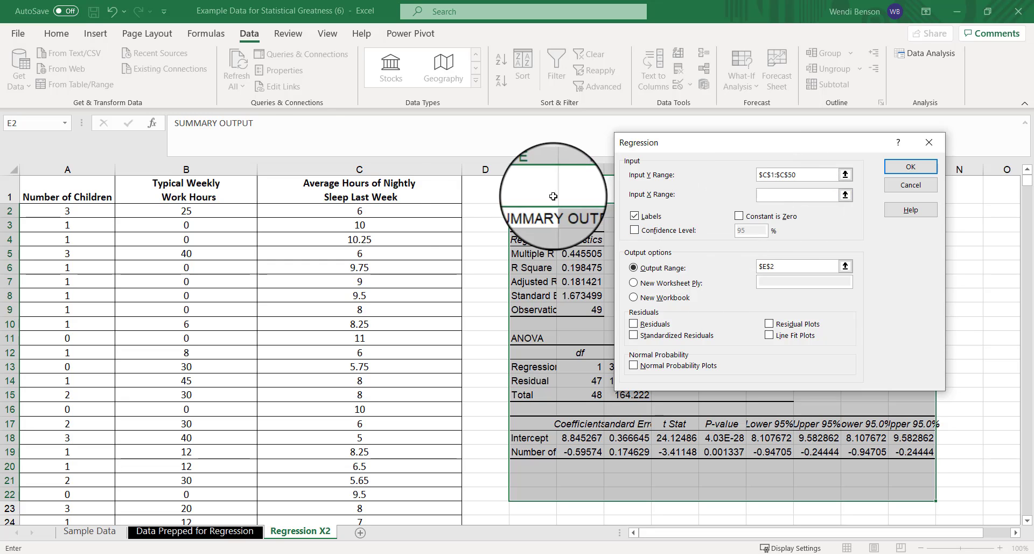
{"action": "left_click", "coordinate": [230, 191]}
{"action": "left_click_drag", "start_coordinate": [229, 192], "coordinate": [204, 498]}
{"action": "left_click_drag", "start_coordinate": [204, 494], "coordinate": [205, 501]}
{"action": "scroll", "coordinate": [205, 495], "scroll_direction": "up", "scroll_amount": 9}
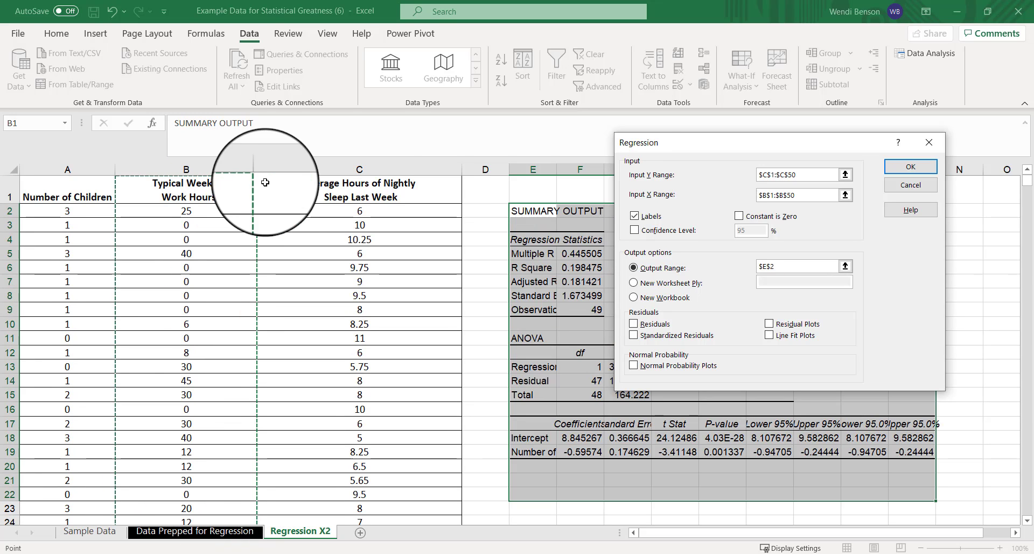
Set the second regression's output range to $E$22 and run the analysis.
{"action": "left_click", "coordinate": [769, 266]}
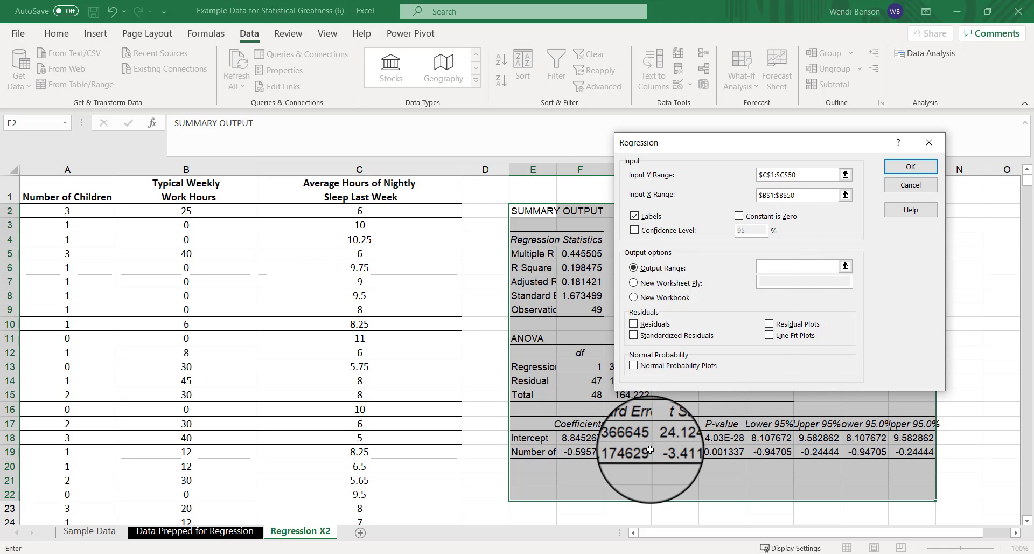
{"action": "scroll", "coordinate": [609, 442], "scroll_direction": "down", "scroll_amount": 1}
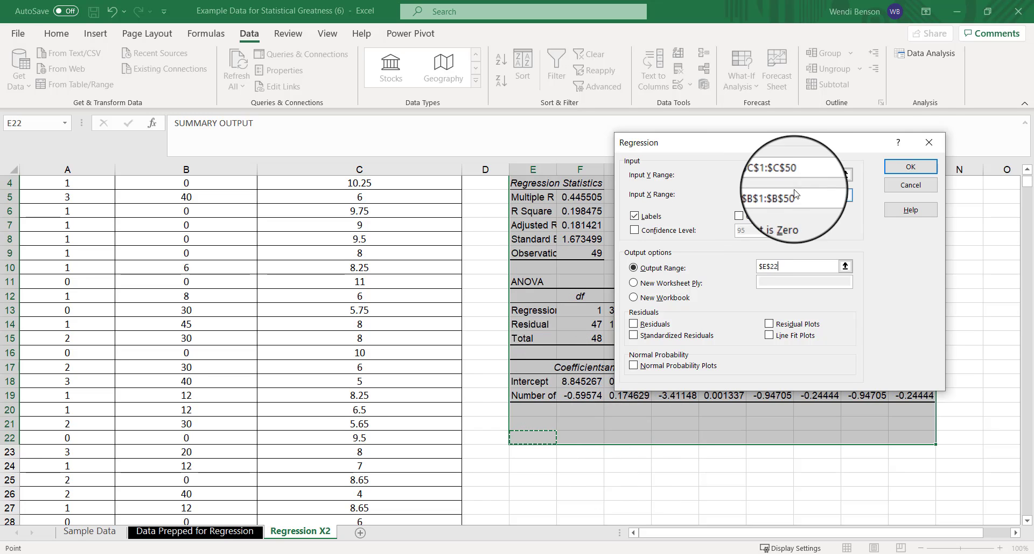
{"action": "left_click", "coordinate": [905, 169]}
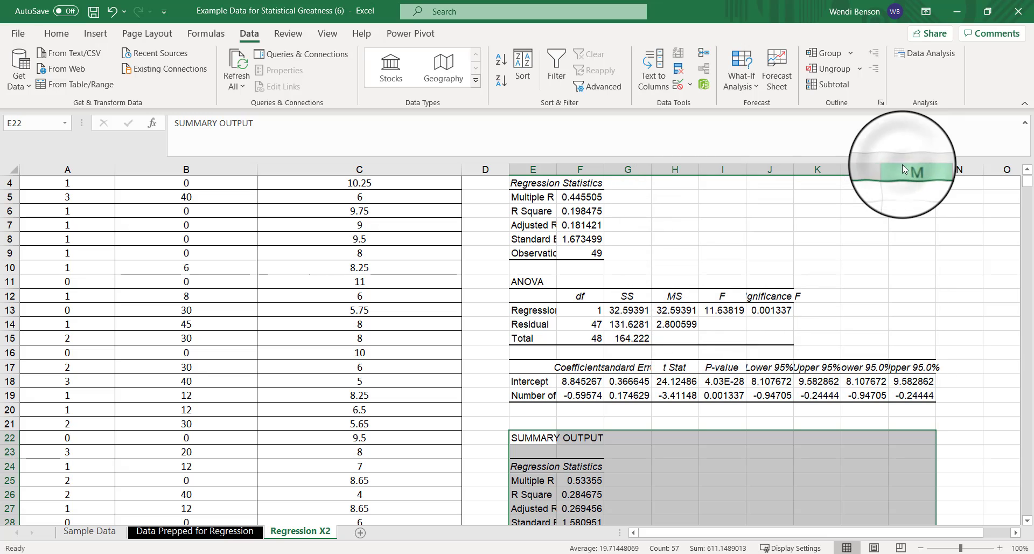
Format columns E through M, holding both regression outputs, as Number with three decimal places.
{"action": "left_click_drag", "start_coordinate": [533, 170], "coordinate": [915, 207]}
{"action": "scroll", "coordinate": [926, 287], "scroll_direction": "down", "scroll_amount": 3}
{"action": "scroll", "coordinate": [926, 286], "scroll_direction": "down", "scroll_amount": 8}
{"action": "scroll", "coordinate": [926, 286], "scroll_direction": "up", "scroll_amount": 12}
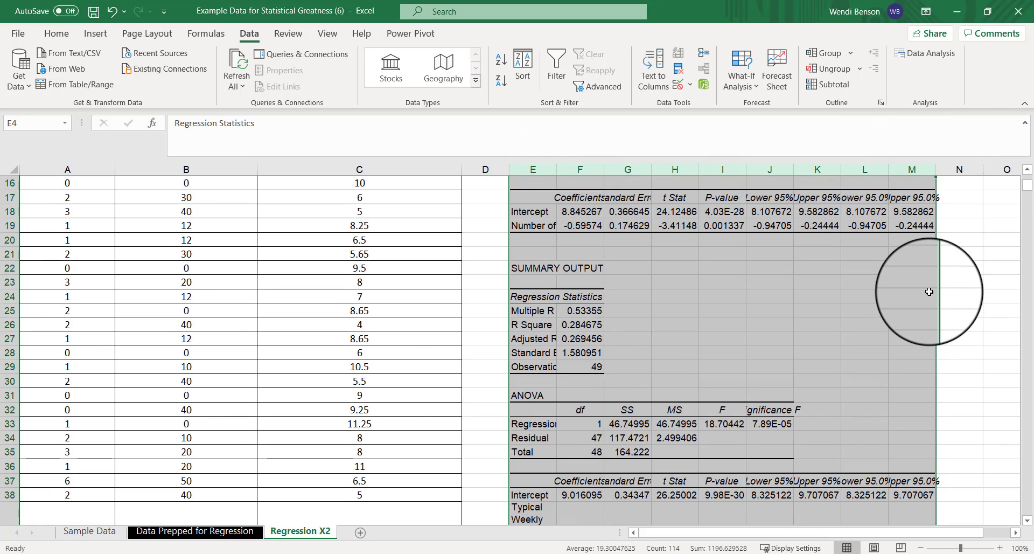
{"action": "right_click", "coordinate": [754, 245]}
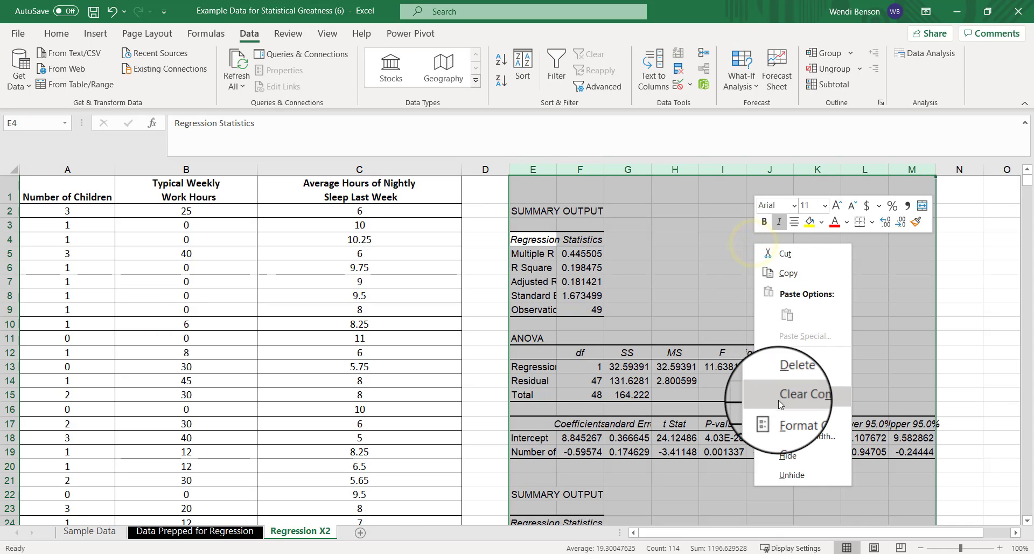
{"action": "left_click", "coordinate": [784, 418]}
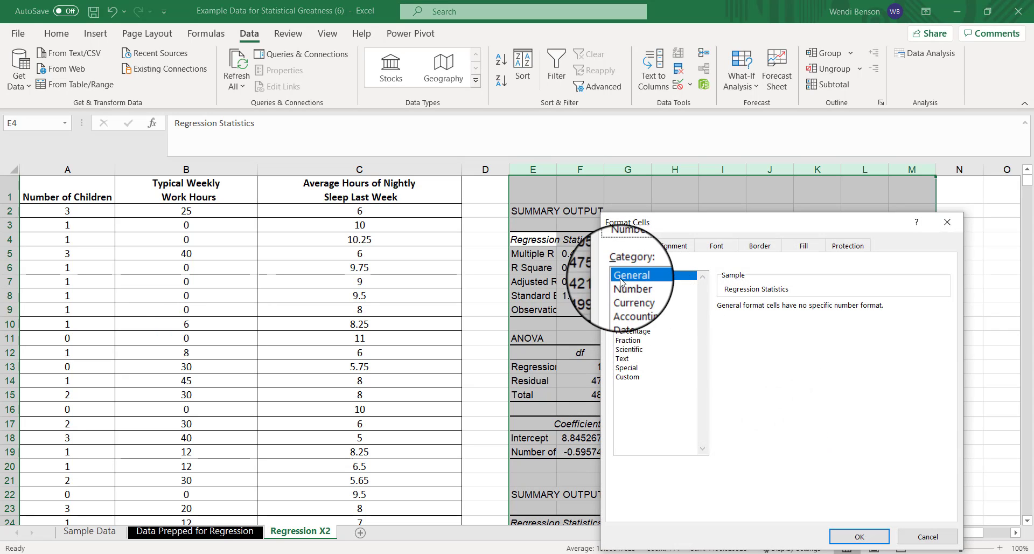
{"action": "left_click", "coordinate": [630, 285]}
{"action": "left_click", "coordinate": [812, 304]}
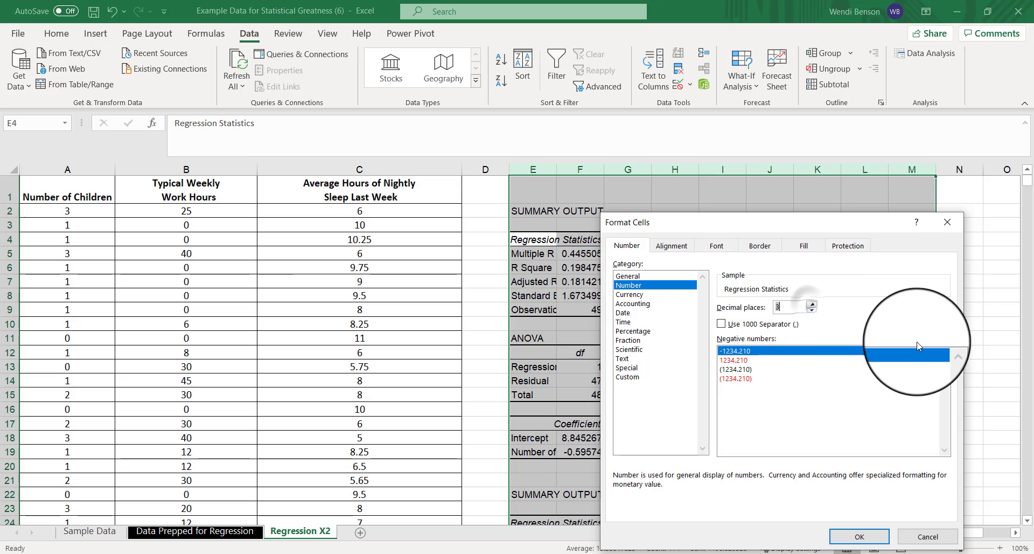
{"action": "left_click", "coordinate": [862, 537]}
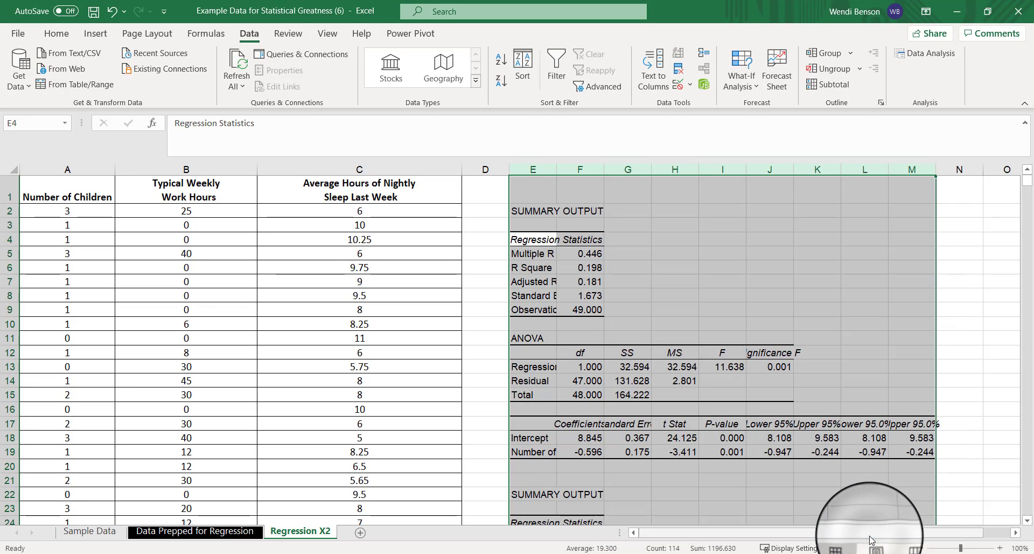
AutoFit the widths of columns E through M to their contents and deselect the columns.
{"action": "left_click", "coordinate": [67, 42]}
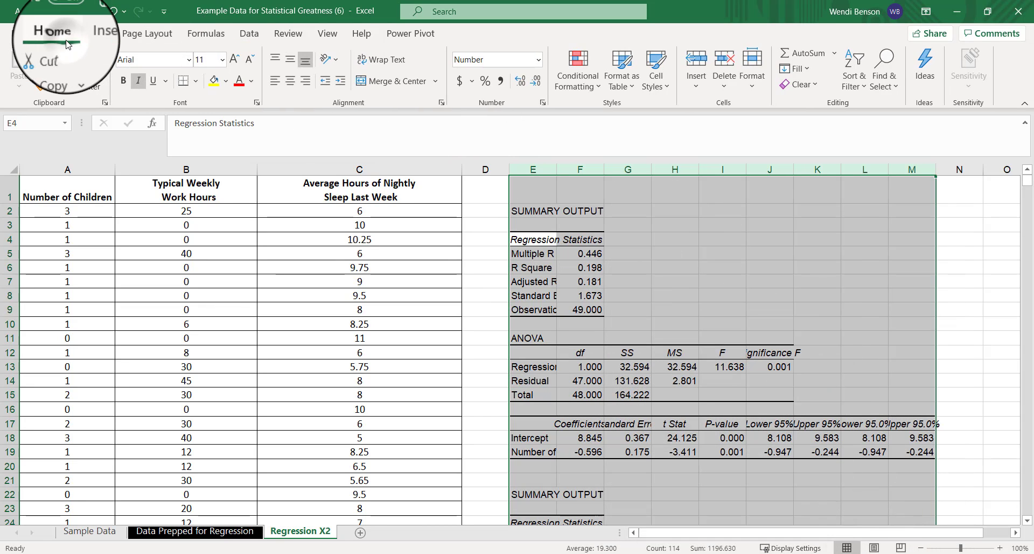
{"action": "left_click", "coordinate": [754, 64]}
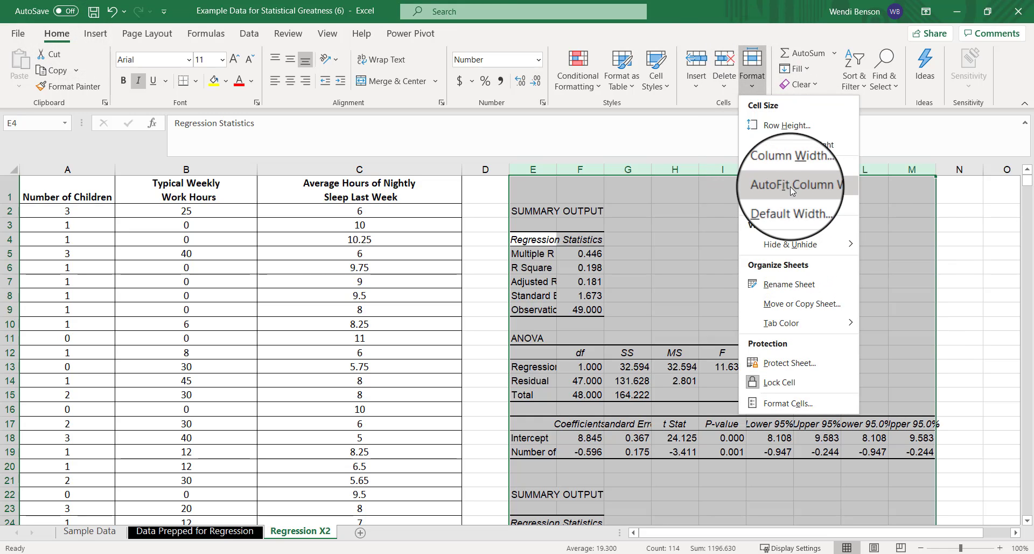
{"action": "left_click", "coordinate": [834, 185]}
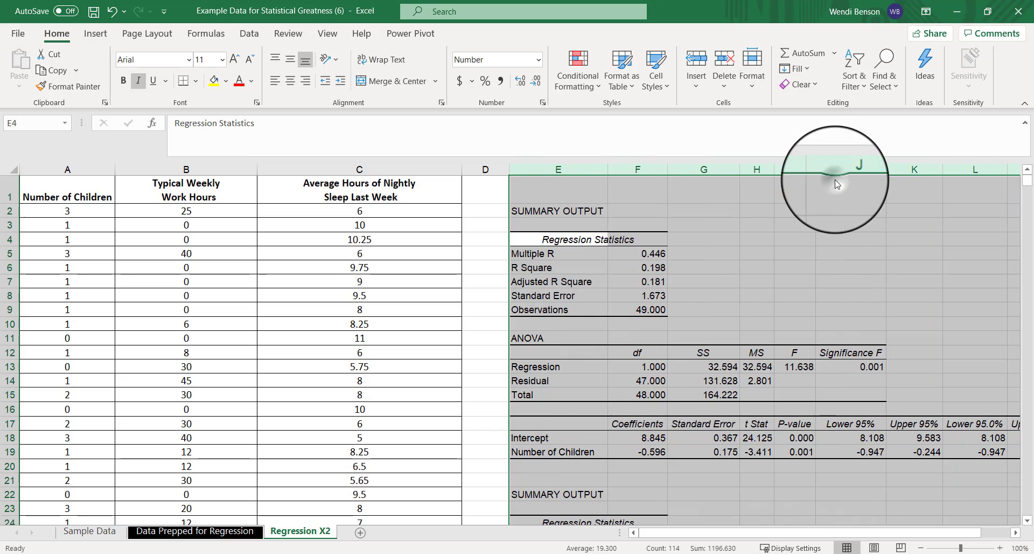
{"action": "left_click_drag", "start_coordinate": [767, 532], "coordinate": [840, 527]}
{"action": "scroll", "coordinate": [924, 356], "scroll_direction": "down", "scroll_amount": 2}
{"action": "left_click", "coordinate": [886, 392]}
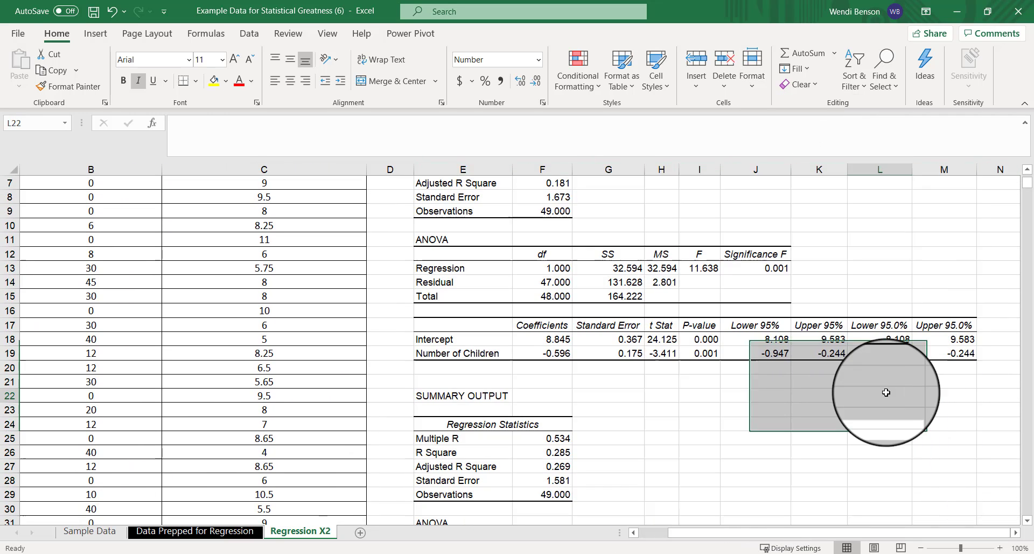
{"action": "scroll", "coordinate": [886, 392], "scroll_direction": "up", "scroll_amount": 2}
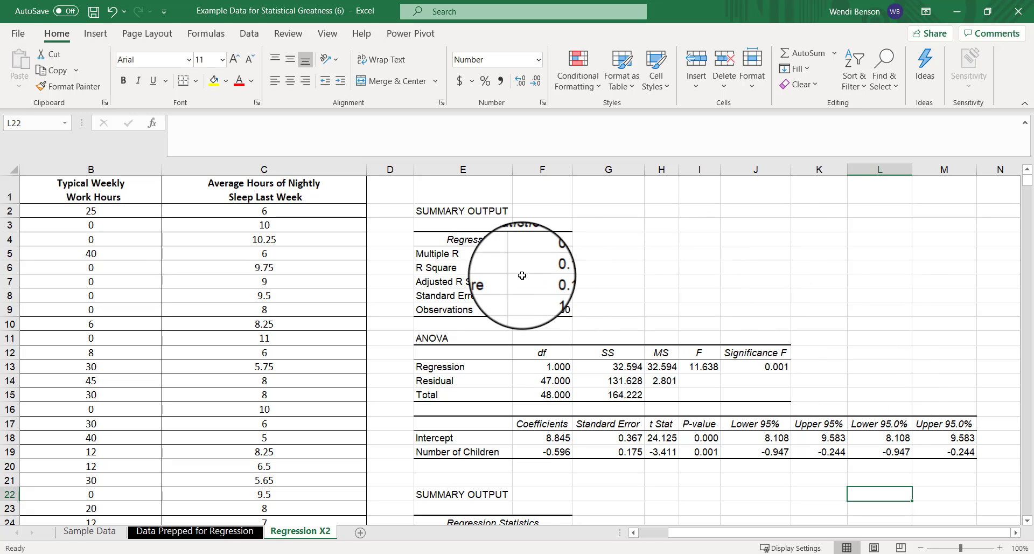
Bold the Number of Children label in the first regression's coefficients table and enlarge the view to 130%.
{"action": "left_click", "coordinate": [474, 451]}
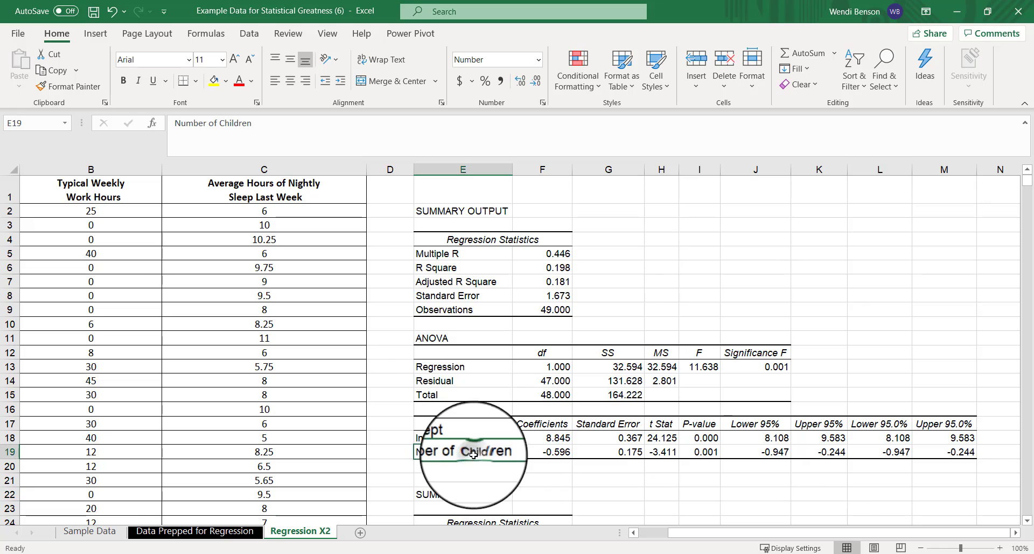
{"action": "left_click", "coordinate": [123, 80]}
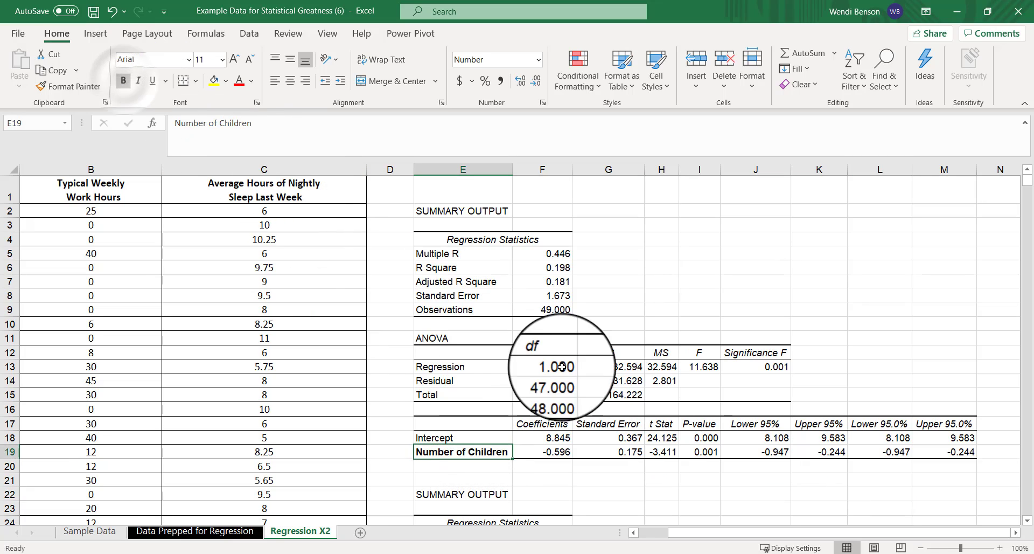
{"action": "scroll", "coordinate": [586, 388], "scroll_direction": "up", "scroll_amount": 2}
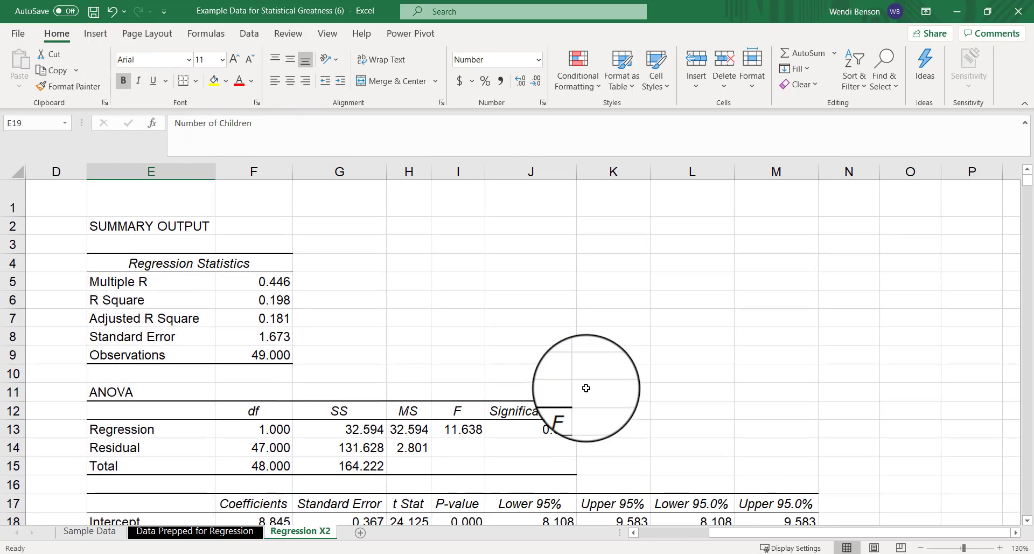
{"action": "scroll", "coordinate": [587, 387], "scroll_direction": "up", "scroll_amount": 2}
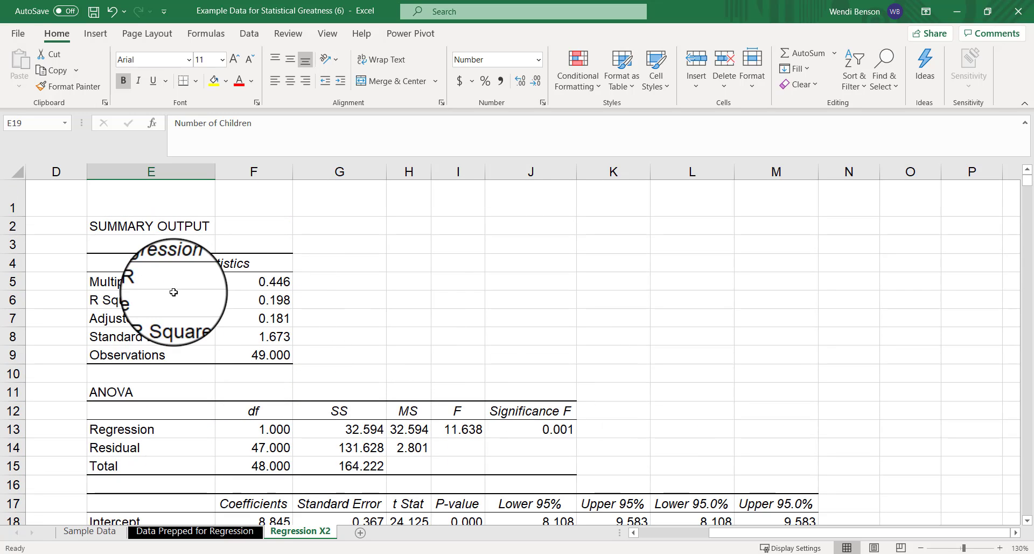
Examine the first regression's Multiple R, R Square and Number of Children coefficient, along with its ANOVA table.
{"action": "left_click", "coordinate": [276, 282]}
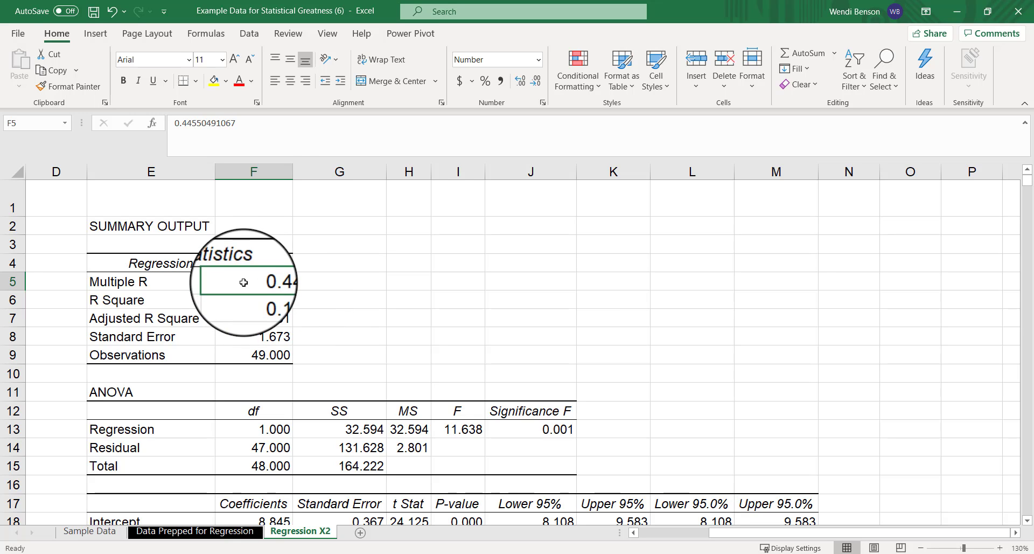
{"action": "scroll", "coordinate": [269, 259], "scroll_direction": "down", "scroll_amount": 2}
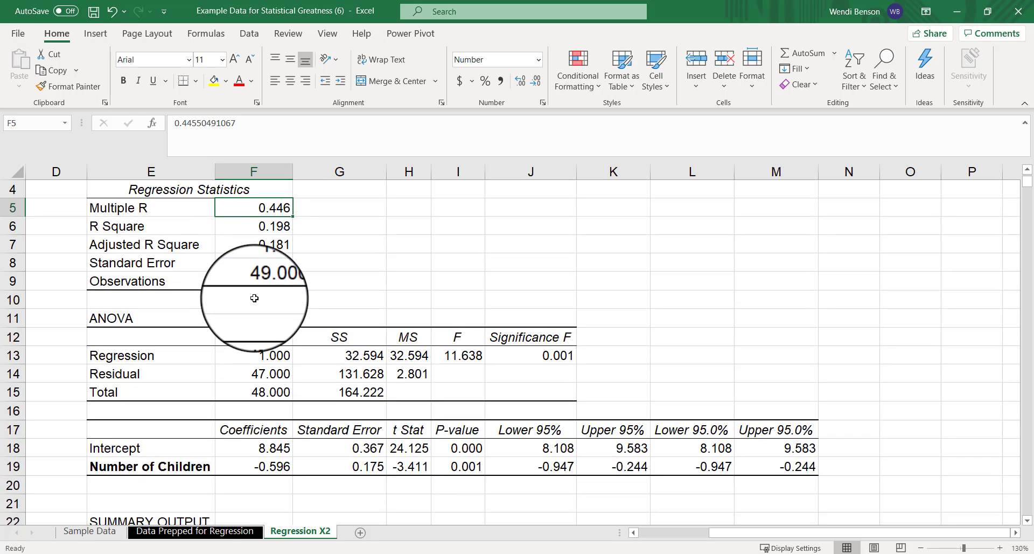
{"action": "left_click", "coordinate": [254, 405]}
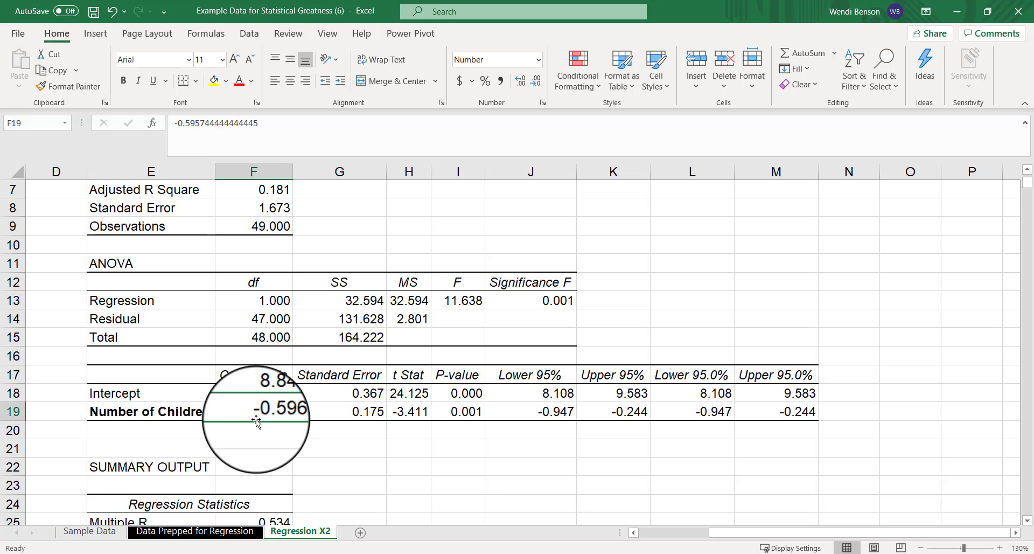
{"action": "scroll", "coordinate": [245, 420], "scroll_direction": "up", "scroll_amount": 2}
{"action": "scroll", "coordinate": [245, 421], "scroll_direction": "up", "scroll_amount": 1}
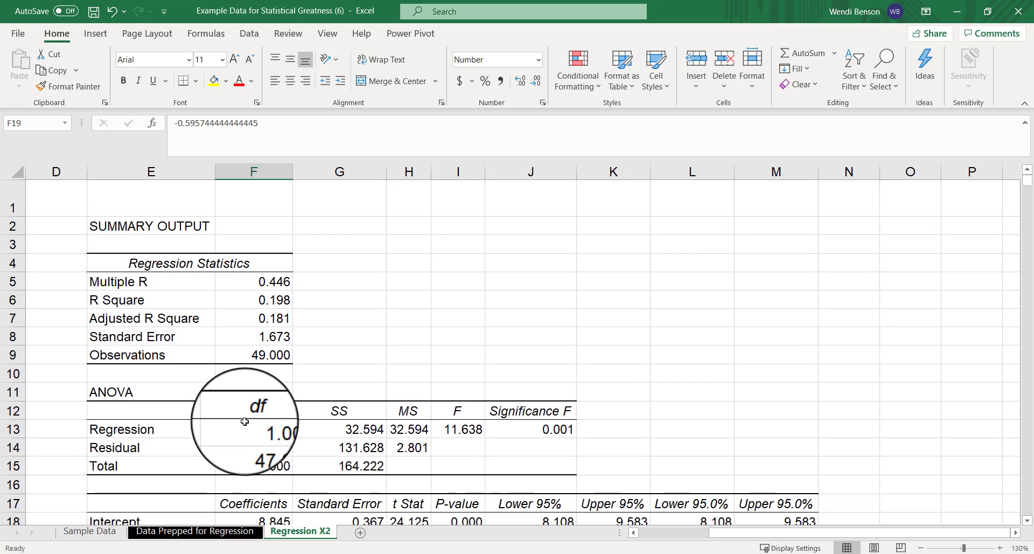
{"action": "left_click", "coordinate": [250, 284]}
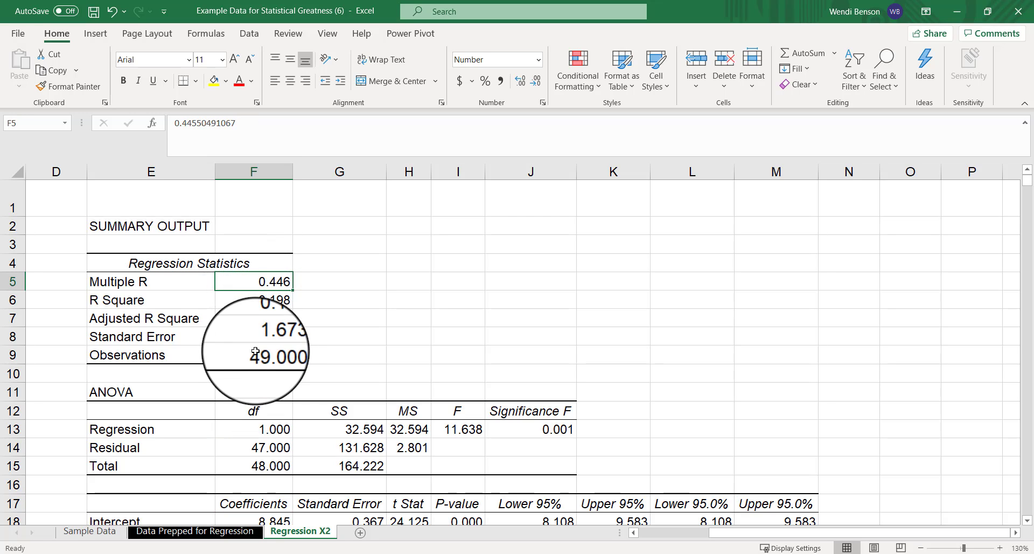
{"action": "left_click", "coordinate": [267, 300]}
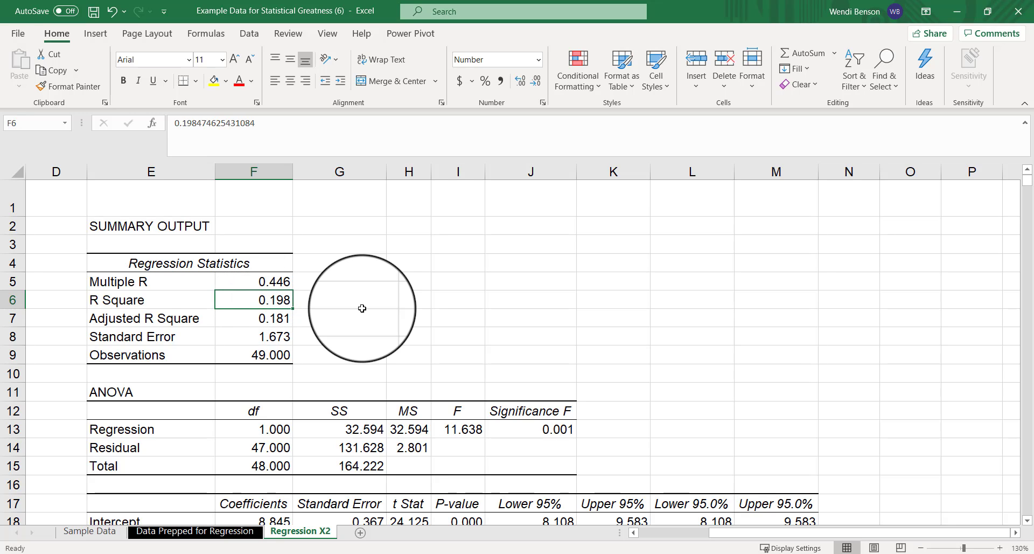
{"action": "scroll", "coordinate": [362, 308], "scroll_direction": "down", "scroll_amount": 1}
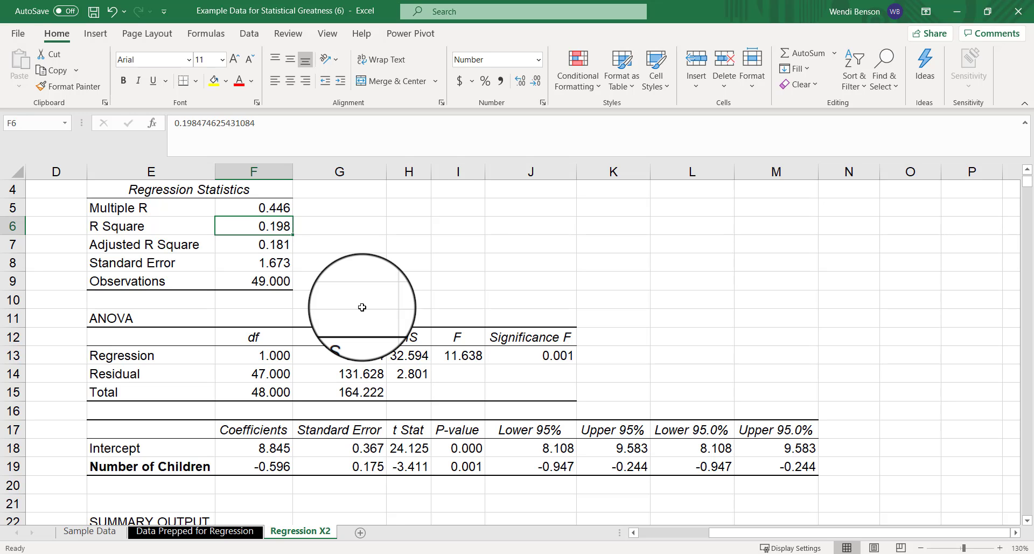
{"action": "scroll", "coordinate": [362, 307], "scroll_direction": "up", "scroll_amount": 1}
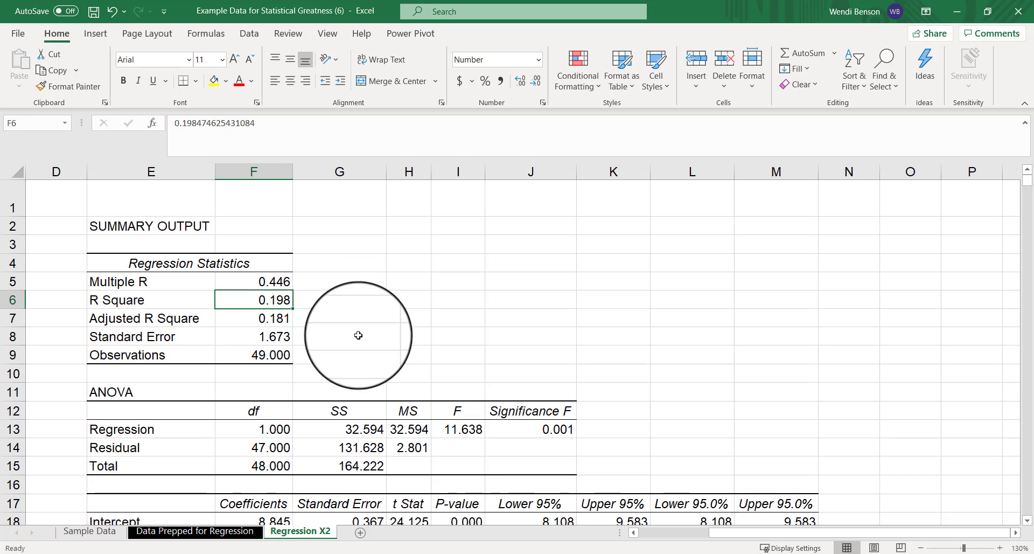
Bold the first regression's Multiple R, R Square, regression and residual df, and F values.
{"action": "left_click_drag", "start_coordinate": [256, 276], "coordinate": [255, 300]}
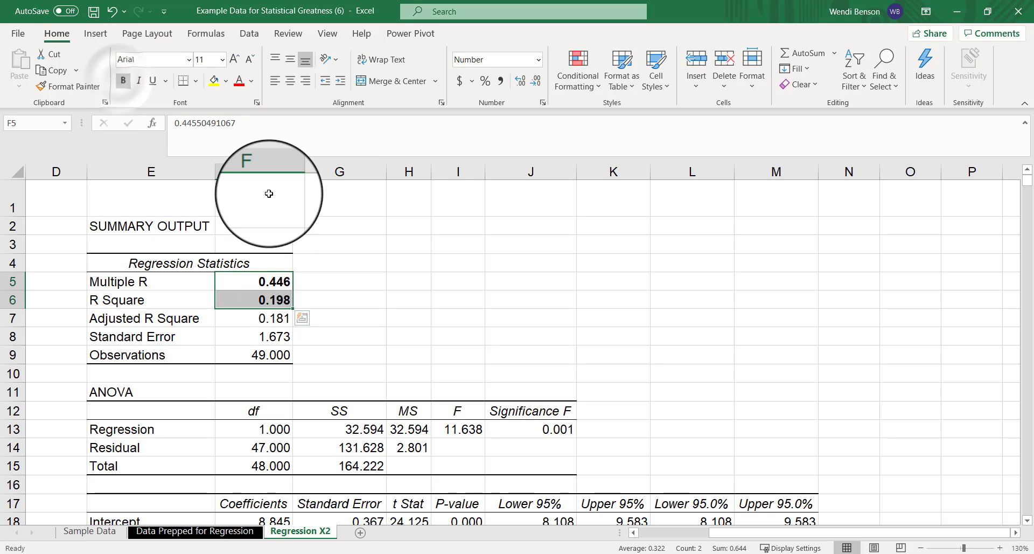
{"action": "left_click_drag", "start_coordinate": [259, 429], "coordinate": [260, 446]}
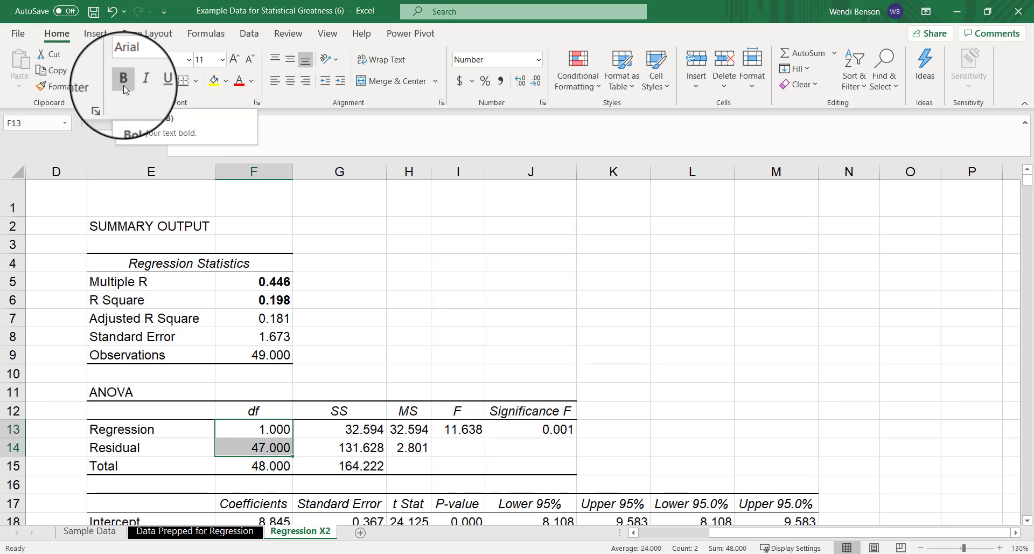
{"action": "left_click", "coordinate": [458, 429]}
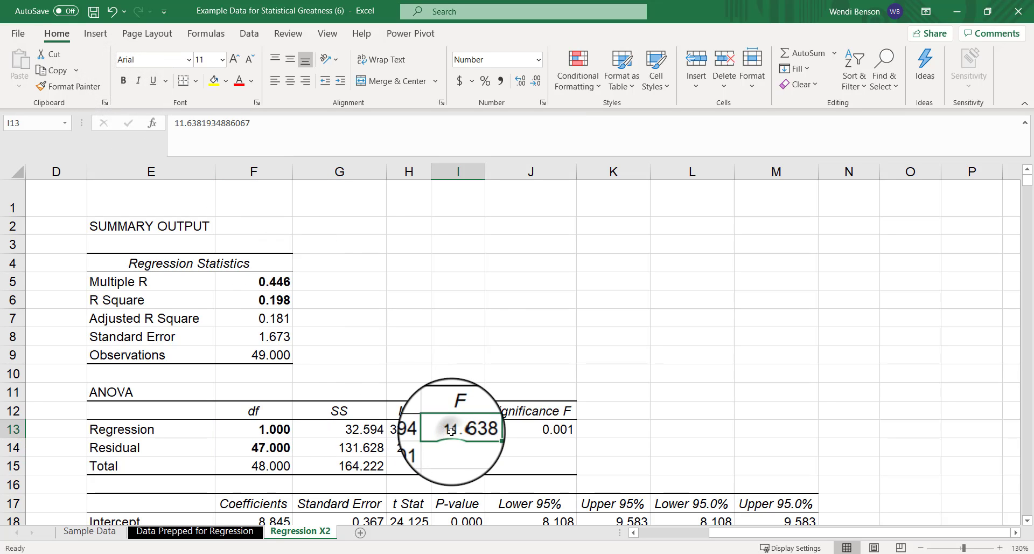
{"action": "left_click", "coordinate": [128, 89]}
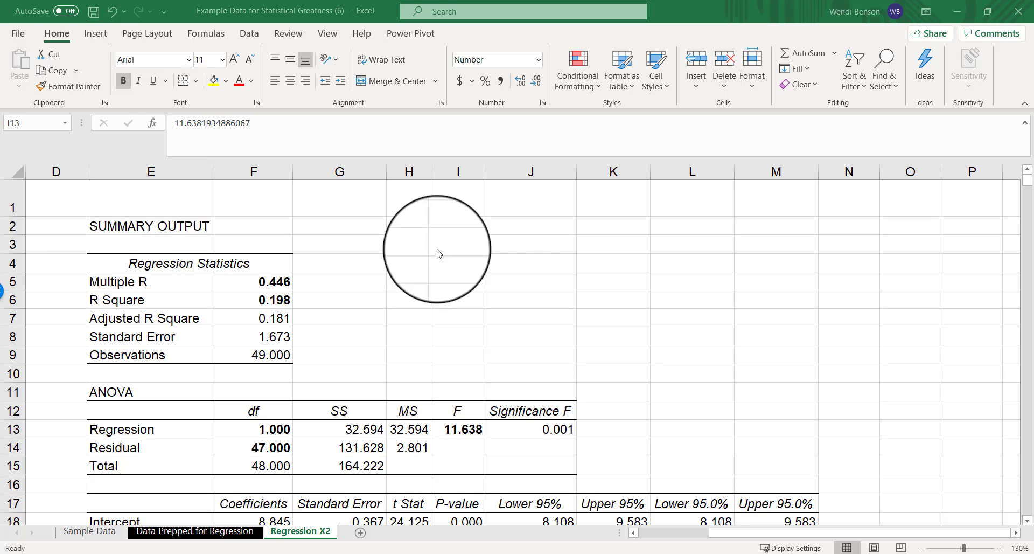
Paste the picture of the written regression results and place it over the first summary's Regression Statistics.
{"action": "key", "text": "ctrl+v"}
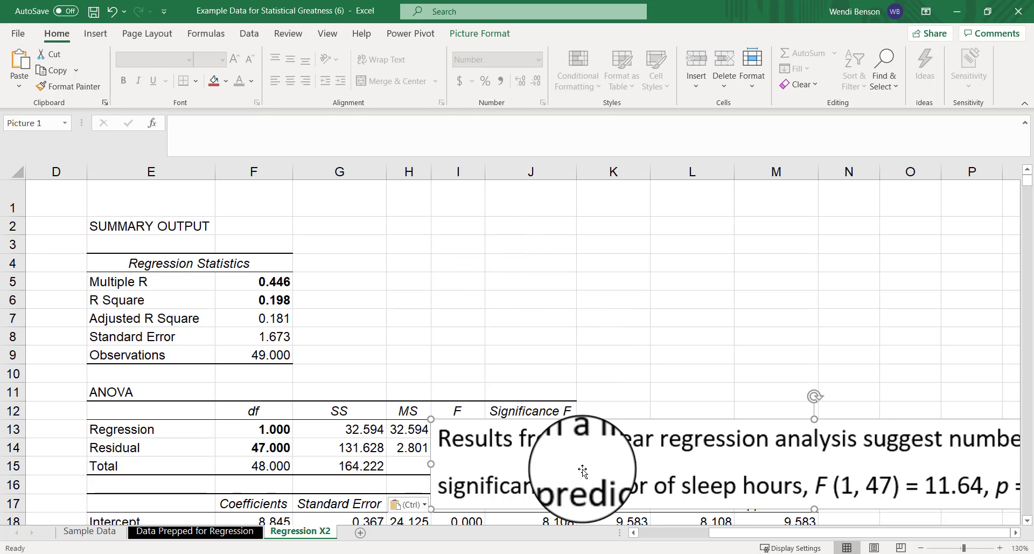
{"action": "left_click_drag", "start_coordinate": [533, 434], "coordinate": [258, 284]}
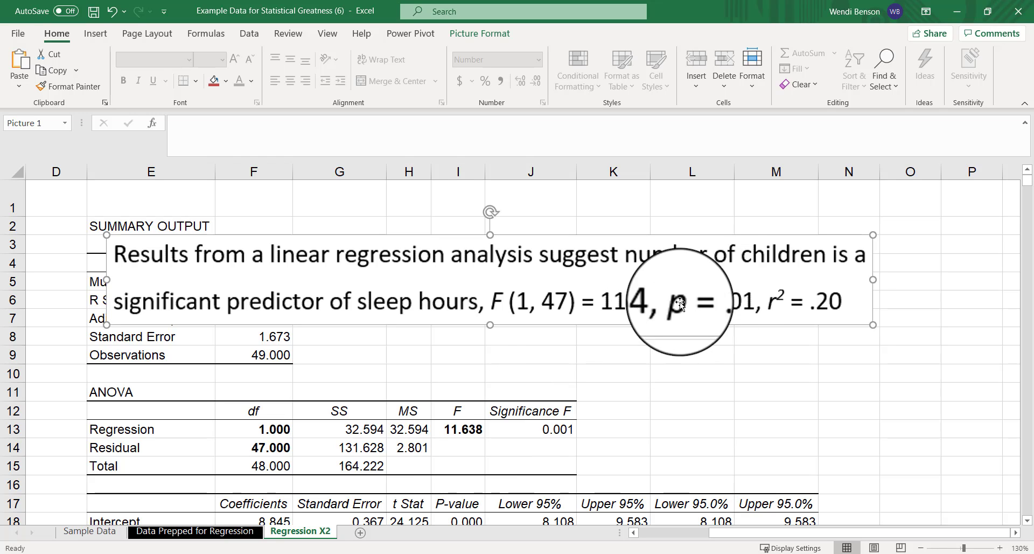
Bold the Significance F value in the first regression's ANOVA table.
{"action": "left_click", "coordinate": [539, 429]}
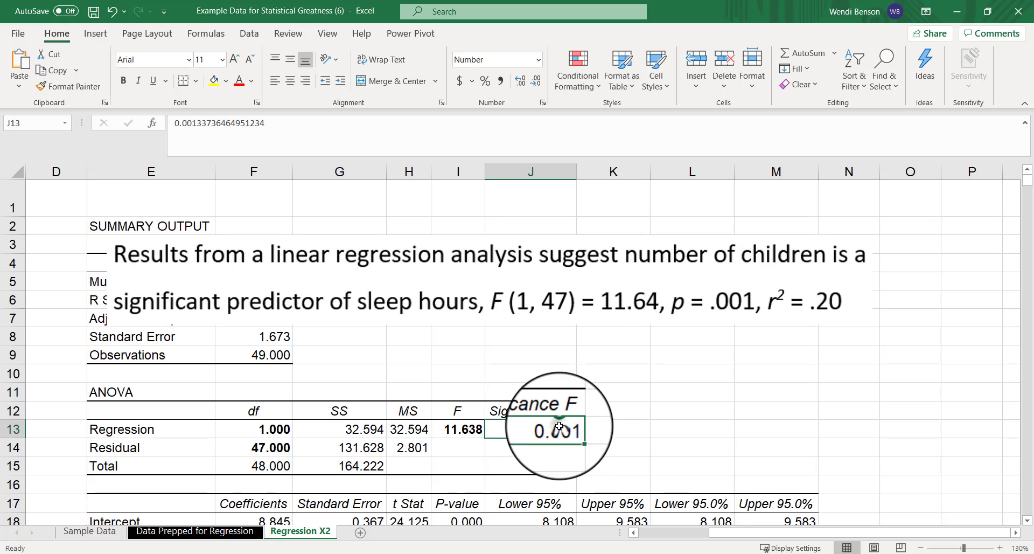
{"action": "left_click", "coordinate": [123, 81]}
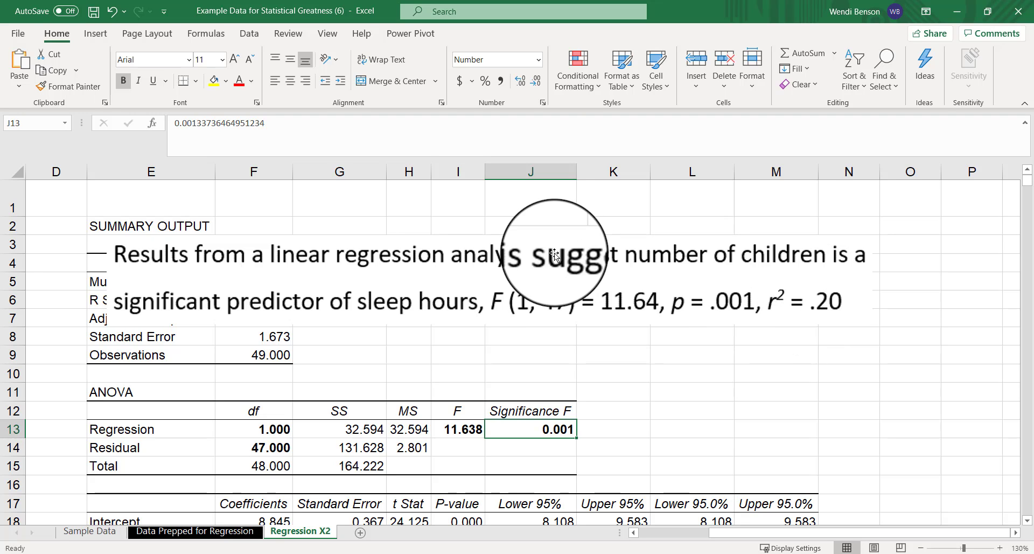
Reposition the pasted results picture near the top of the first summary, and delete it from the sheet.
{"action": "left_click_drag", "start_coordinate": [554, 253], "coordinate": [650, 217]}
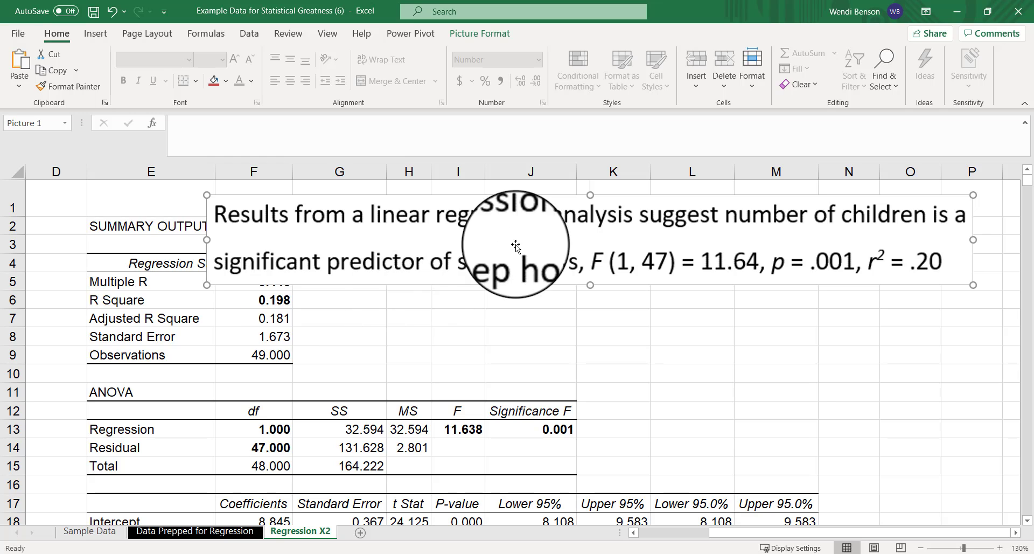
{"action": "left_click_drag", "start_coordinate": [514, 240], "coordinate": [439, 246]}
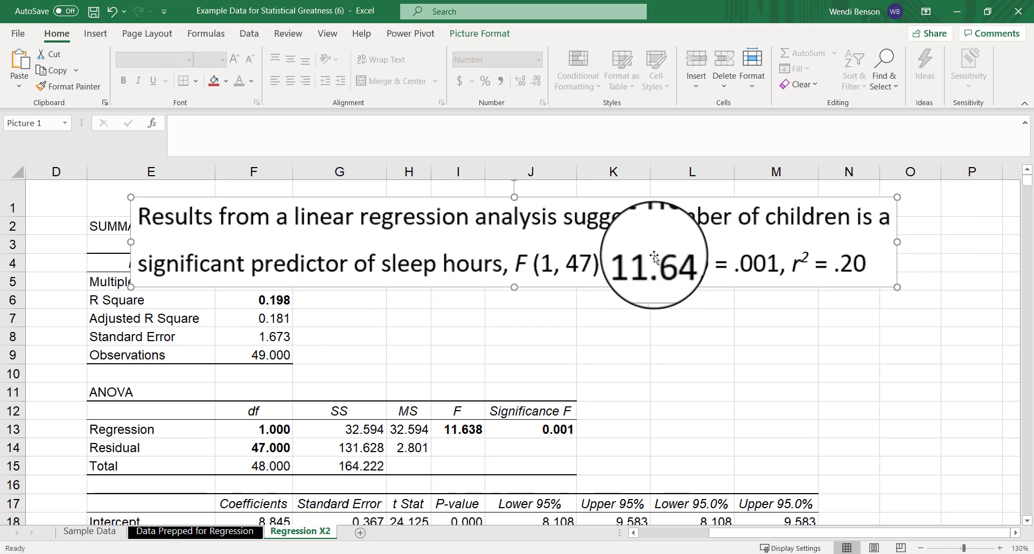
{"action": "key", "text": "Delete"}
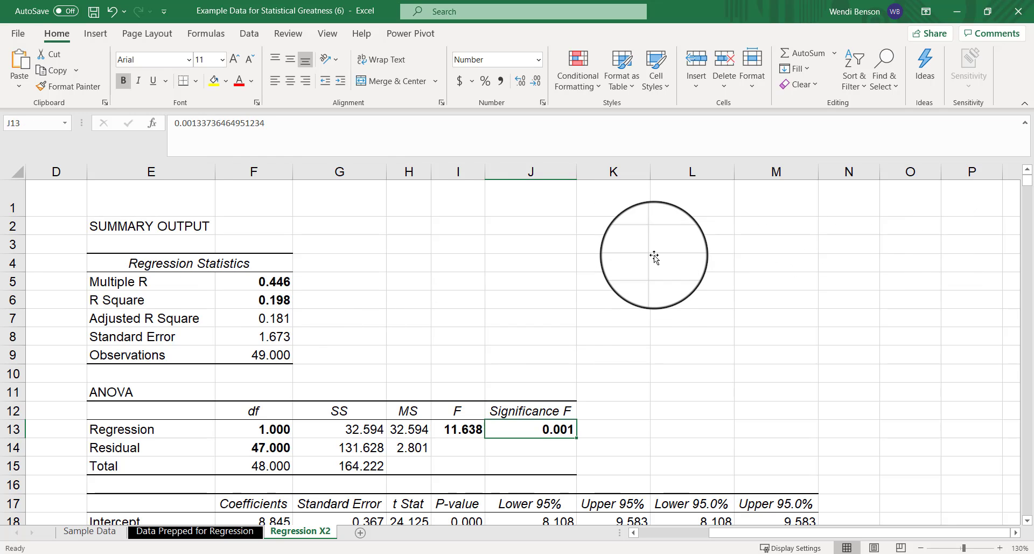
Examine the intercept and Number of Children coefficients in the first regression's coefficient table.
{"action": "scroll", "coordinate": [621, 389], "scroll_direction": "down", "scroll_amount": 1}
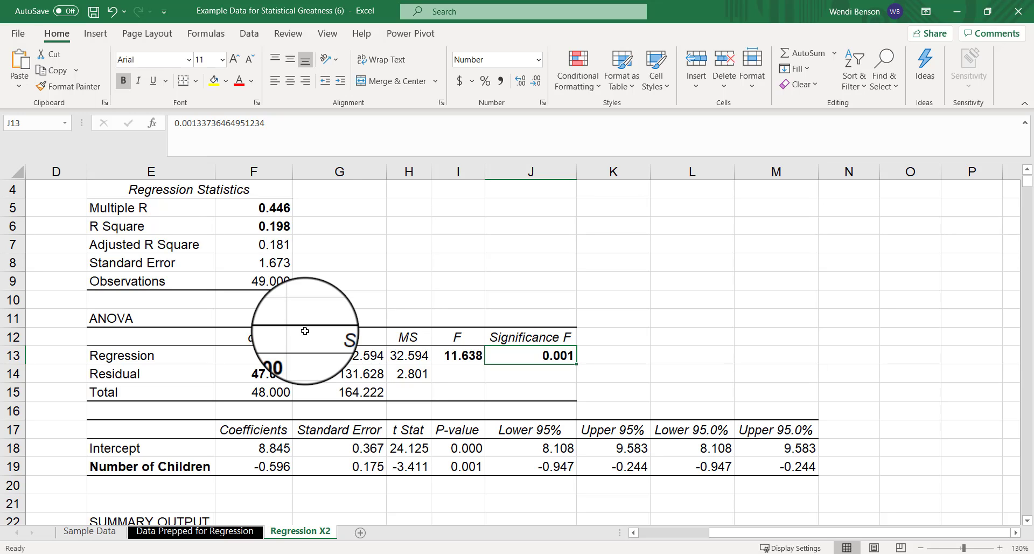
{"action": "left_click", "coordinate": [263, 450]}
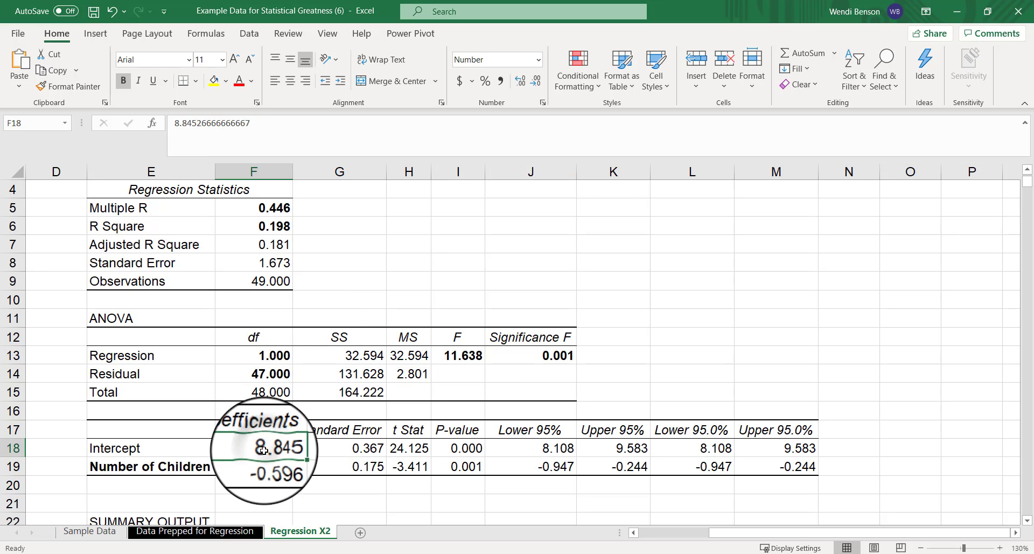
{"action": "left_click", "coordinate": [176, 447]}
{"action": "left_click", "coordinate": [231, 430]}
{"action": "left_click", "coordinate": [181, 448]}
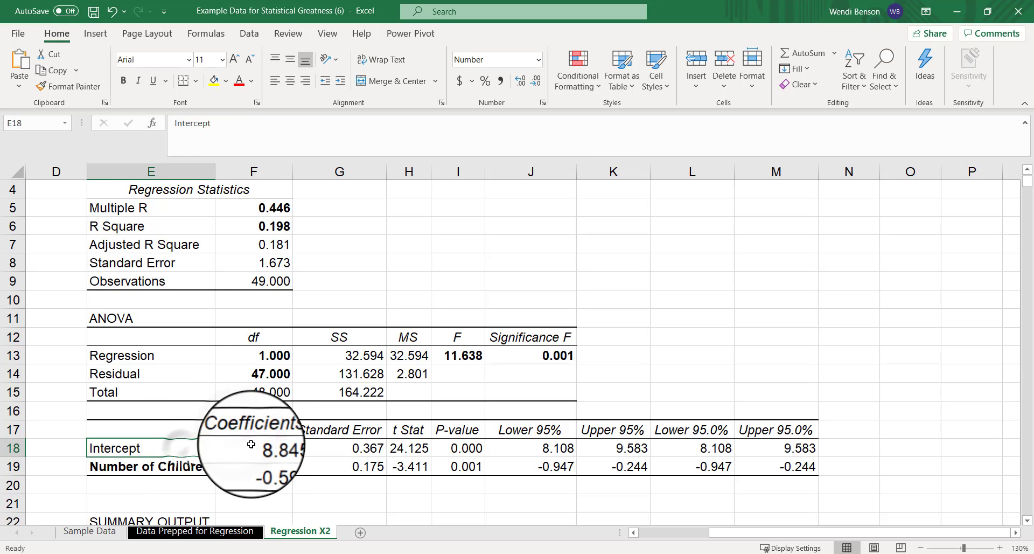
{"action": "left_click", "coordinate": [252, 446]}
{"action": "left_click", "coordinate": [188, 466]}
{"action": "left_click", "coordinate": [251, 466]}
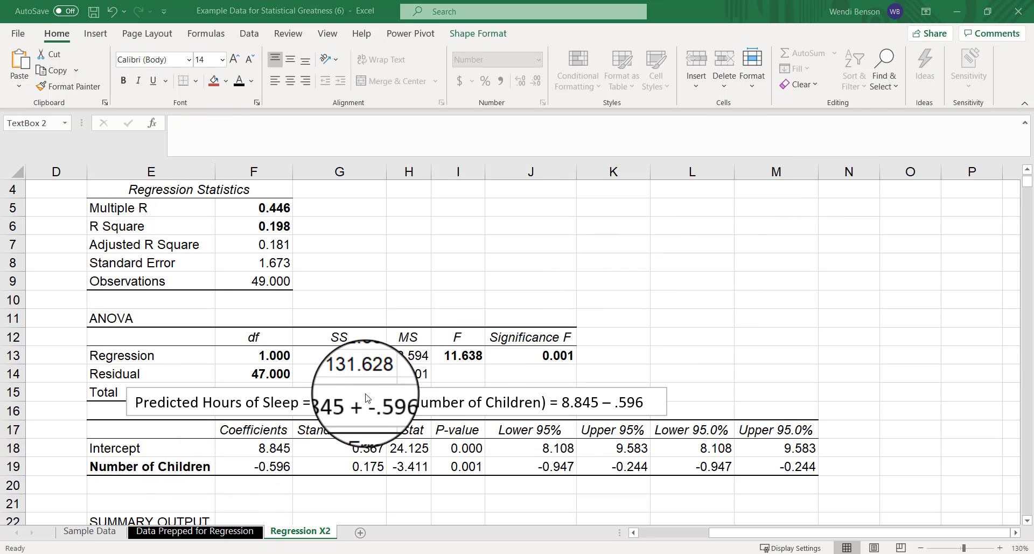
Complete the prediction equation in the text box with "(Number of Children)" at its end, and widen the box to fit one line.
{"action": "left_click", "coordinate": [313, 402]}
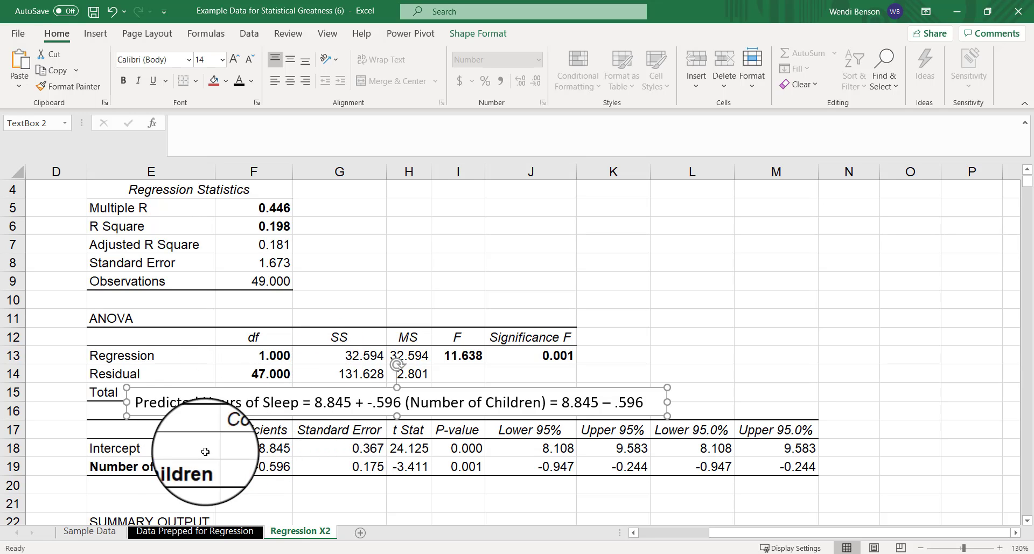
{"action": "left_click", "coordinate": [250, 449]}
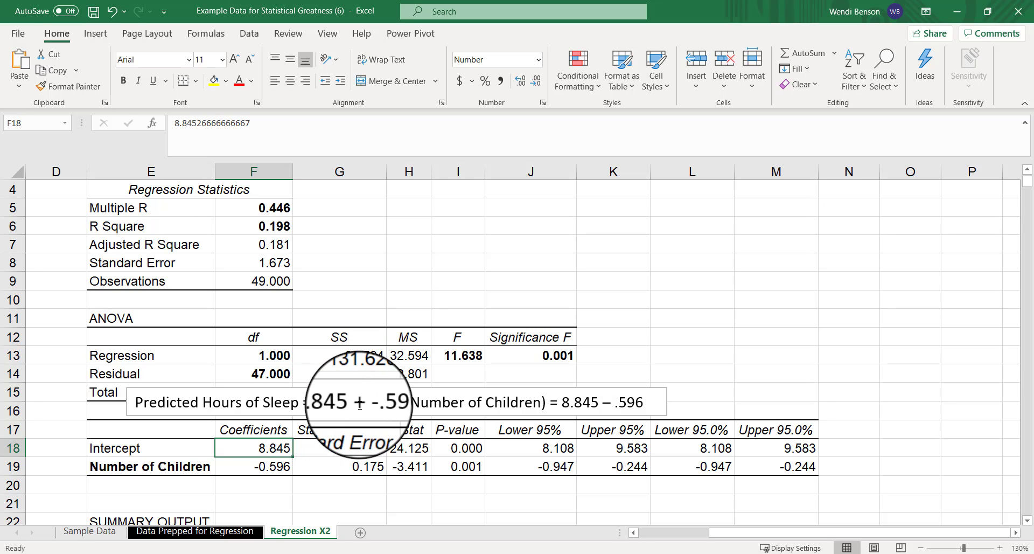
{"action": "left_click", "coordinate": [269, 466]}
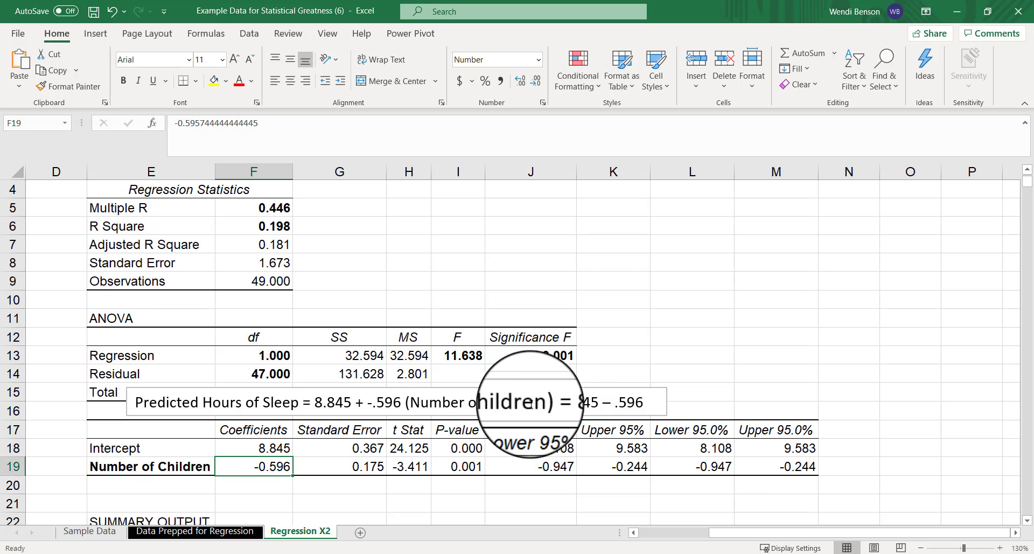
{"action": "left_click_drag", "start_coordinate": [562, 404], "coordinate": [633, 408]}
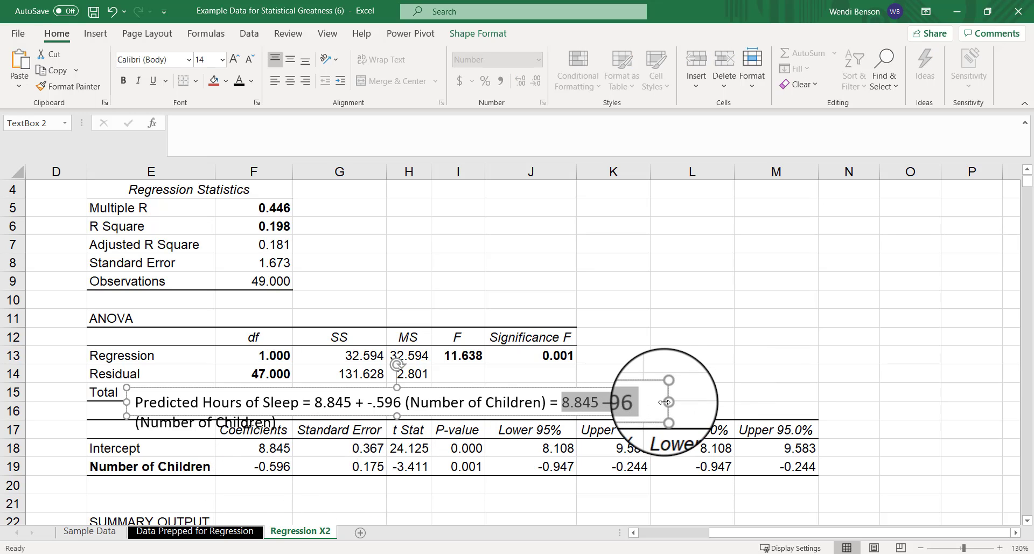
{"action": "left_click_drag", "start_coordinate": [667, 401], "coordinate": [849, 397]}
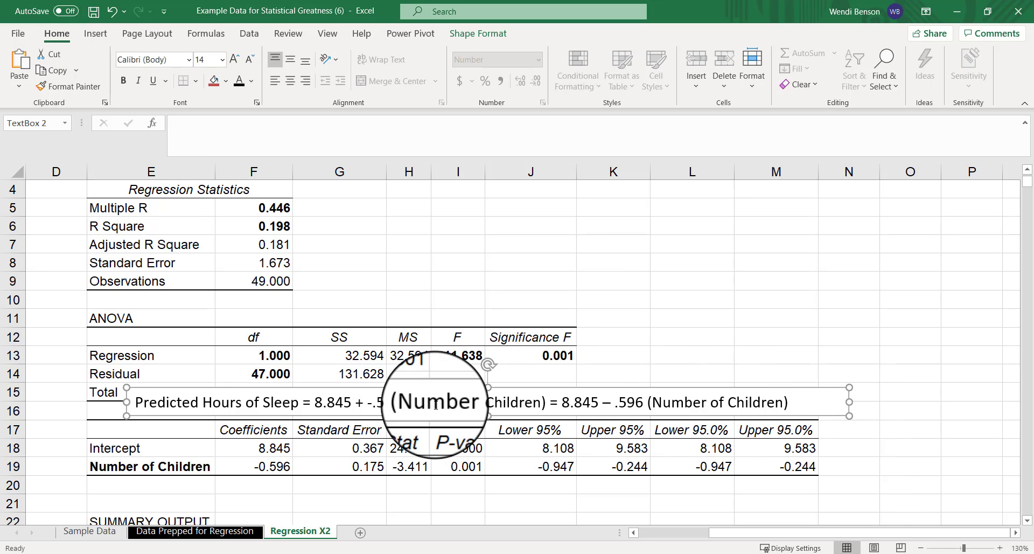
Compare the equation's Number of Children terms with the intercept and slope coefficients in the table.
{"action": "left_click_drag", "start_coordinate": [412, 404], "coordinate": [521, 405]}
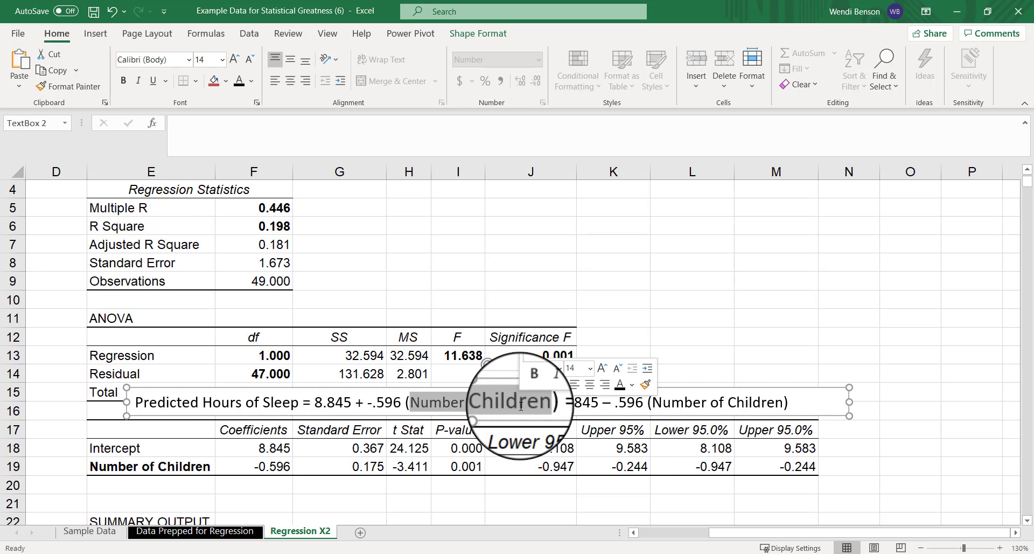
{"action": "left_click_drag", "start_coordinate": [680, 402], "coordinate": [764, 403]}
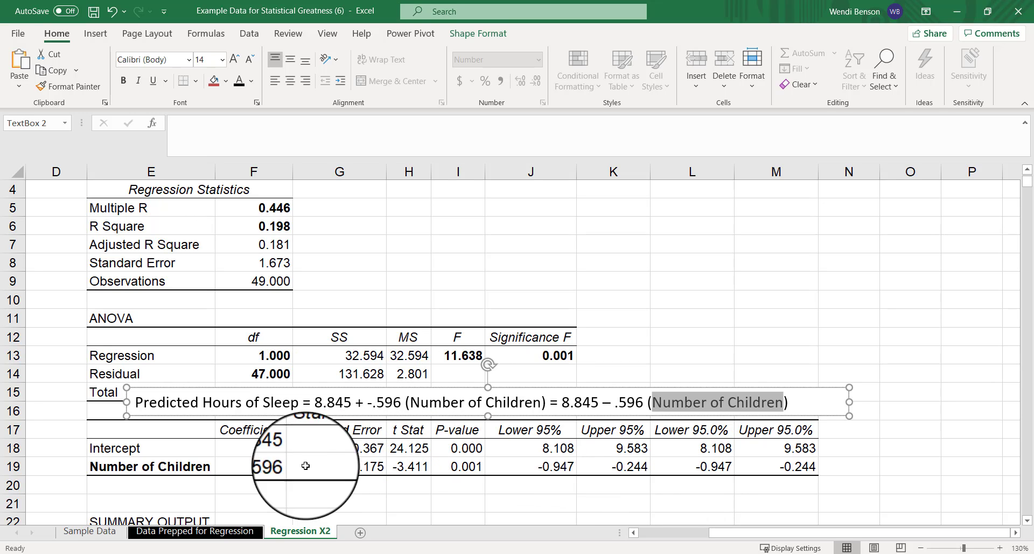
{"action": "left_click", "coordinate": [265, 452]}
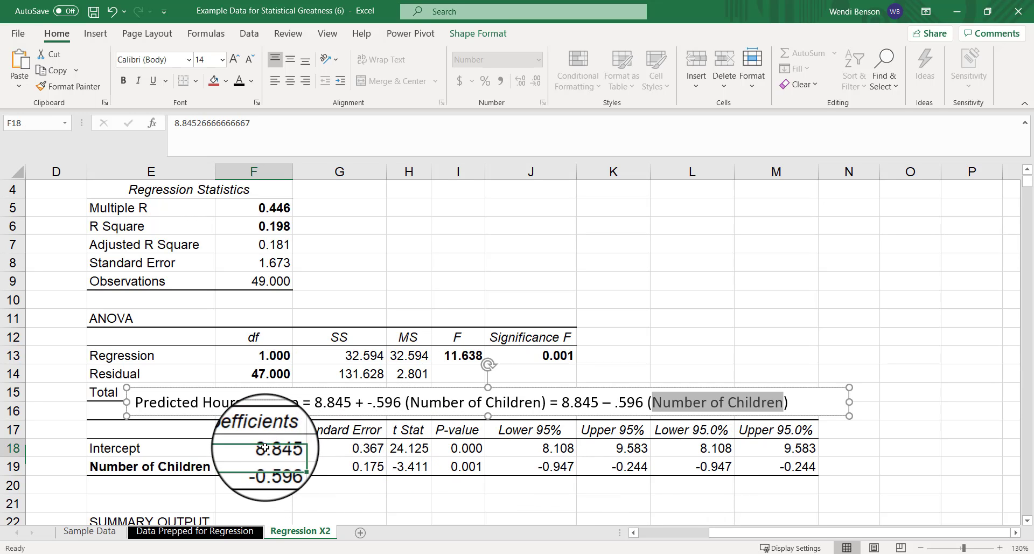
{"action": "left_click", "coordinate": [256, 467]}
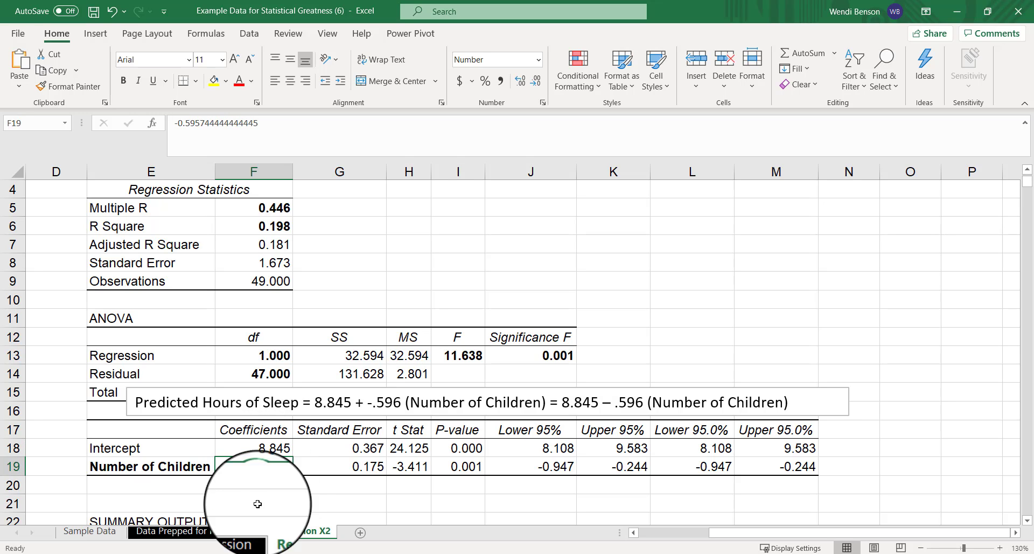
{"action": "left_click", "coordinate": [180, 473]}
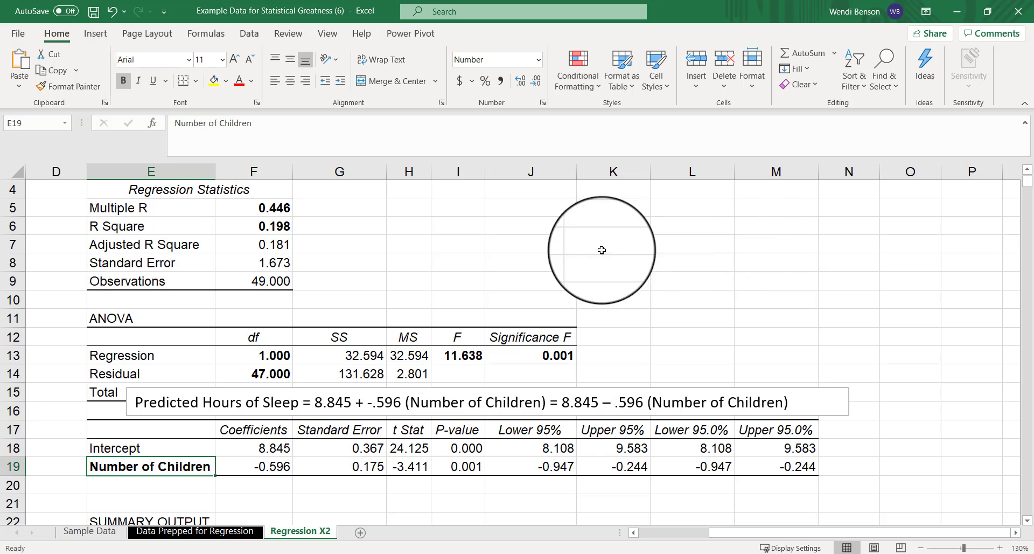
Enter the title "Prediction Macro" in cell L6, beside the first regression summary.
{"action": "scroll", "coordinate": [422, 226], "scroll_direction": "up", "scroll_amount": 1}
{"action": "scroll", "coordinate": [421, 281], "scroll_direction": "down", "scroll_amount": 1}
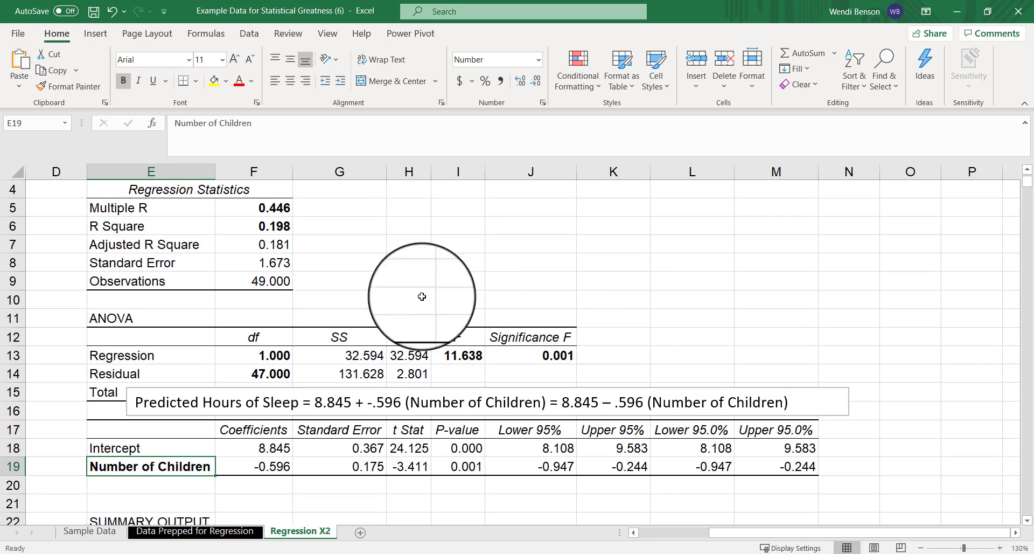
{"action": "left_click", "coordinate": [658, 224]}
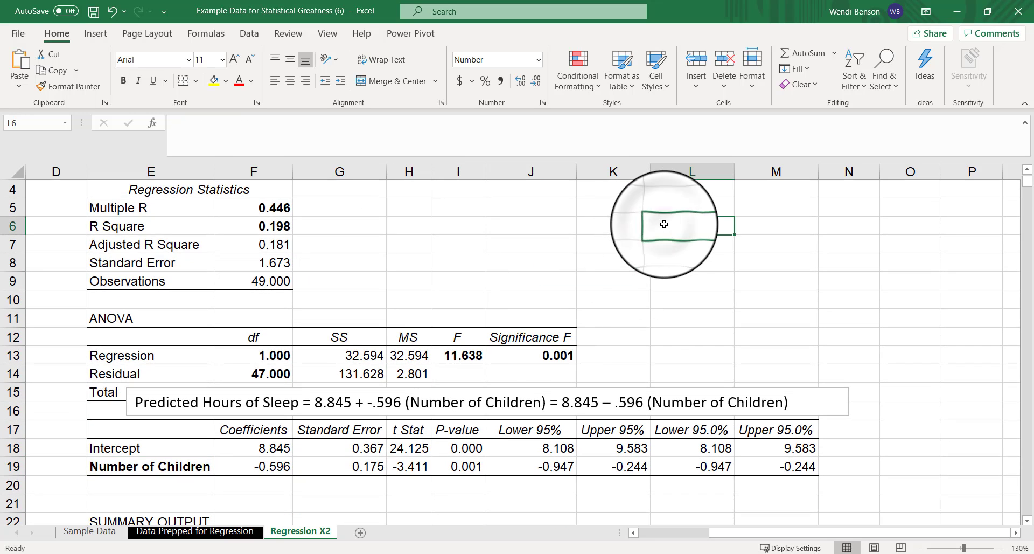
{"action": "type", "text": "Prediction Ma"}
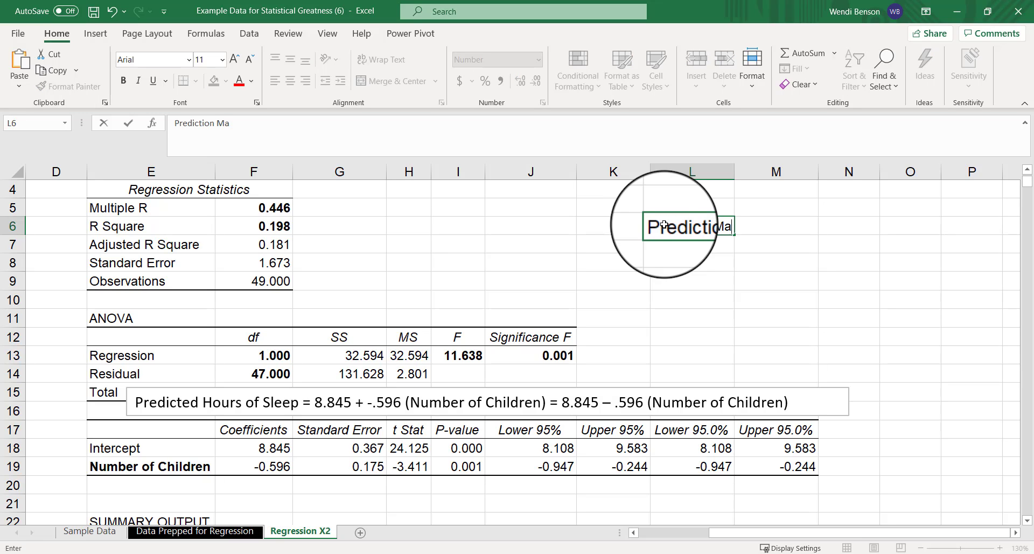
{"action": "type", "text": "cro"}
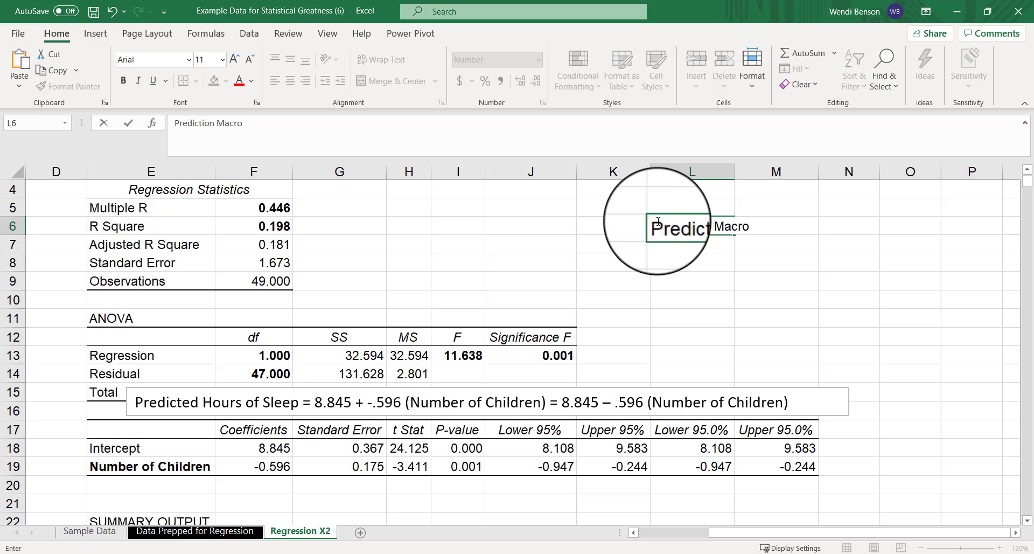
{"action": "left_click", "coordinate": [668, 247]}
{"action": "scroll", "coordinate": [670, 248], "scroll_direction": "down", "scroll_amount": 1}
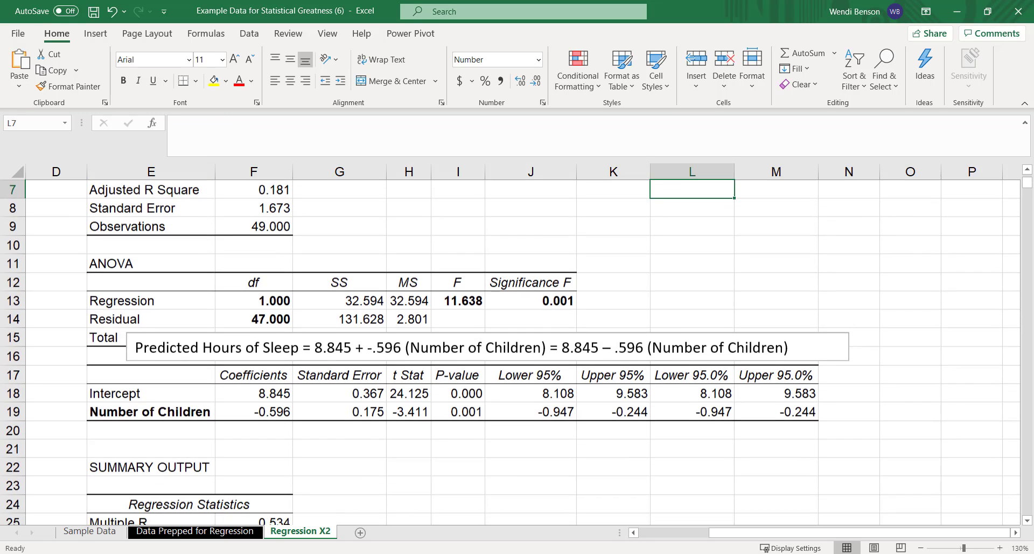
{"action": "scroll", "coordinate": [669, 248], "scroll_direction": "up", "scroll_amount": 2}
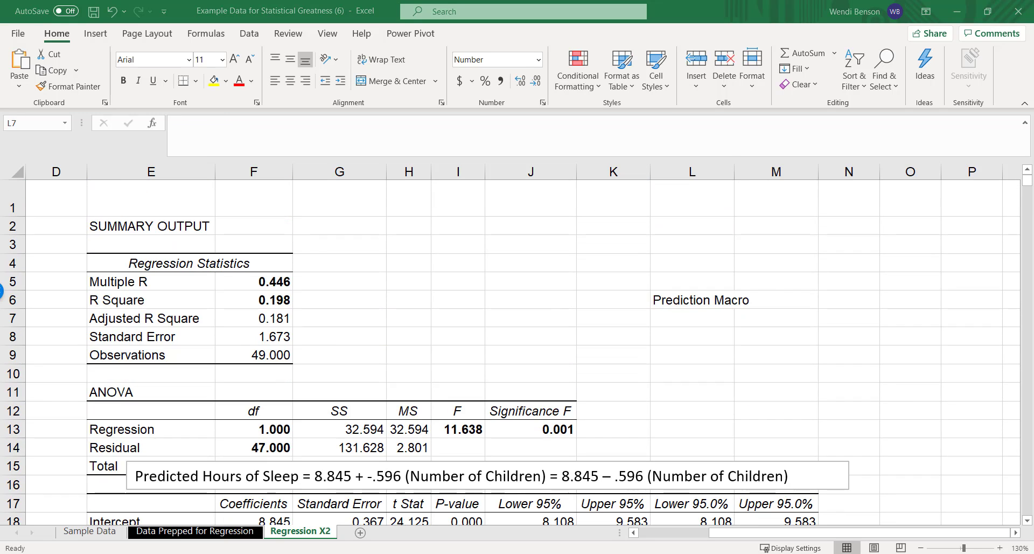
Add the headers "Number of Children" in L7 and "Sleep Hours" in M7, and autofit column L.
{"action": "left_click", "coordinate": [685, 318]}
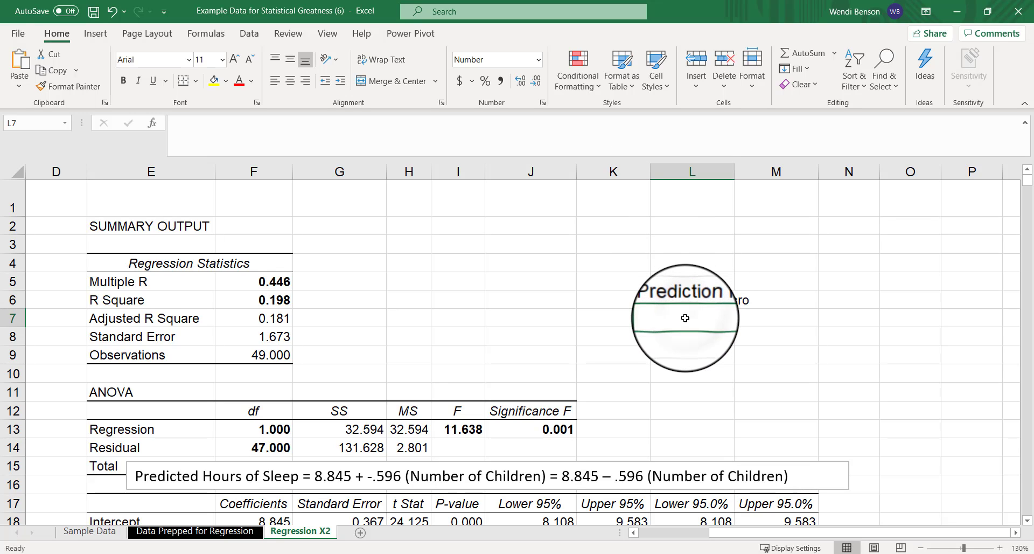
{"action": "type", "text": "Number of Children"}
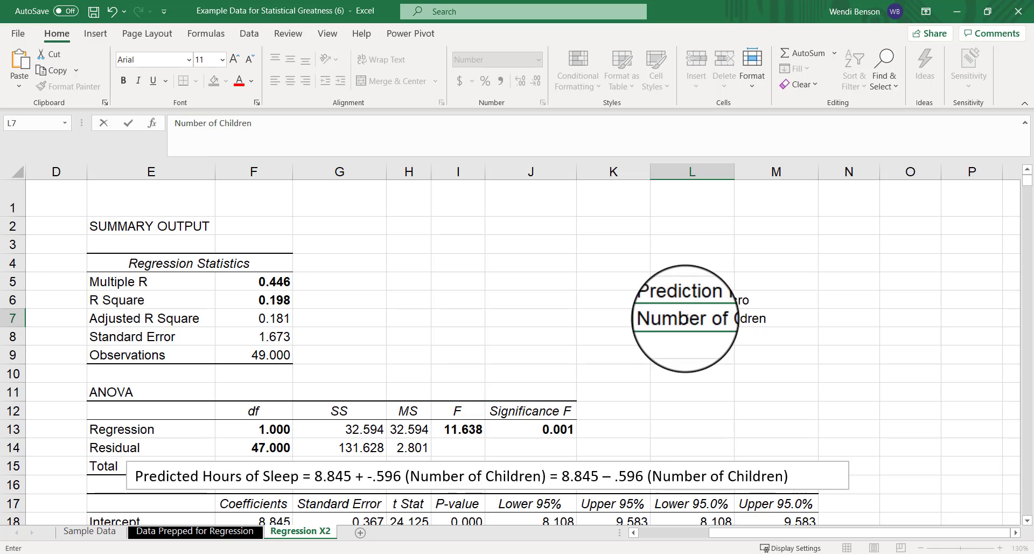
{"action": "left_click", "coordinate": [741, 356]}
{"action": "left_click", "coordinate": [794, 322]}
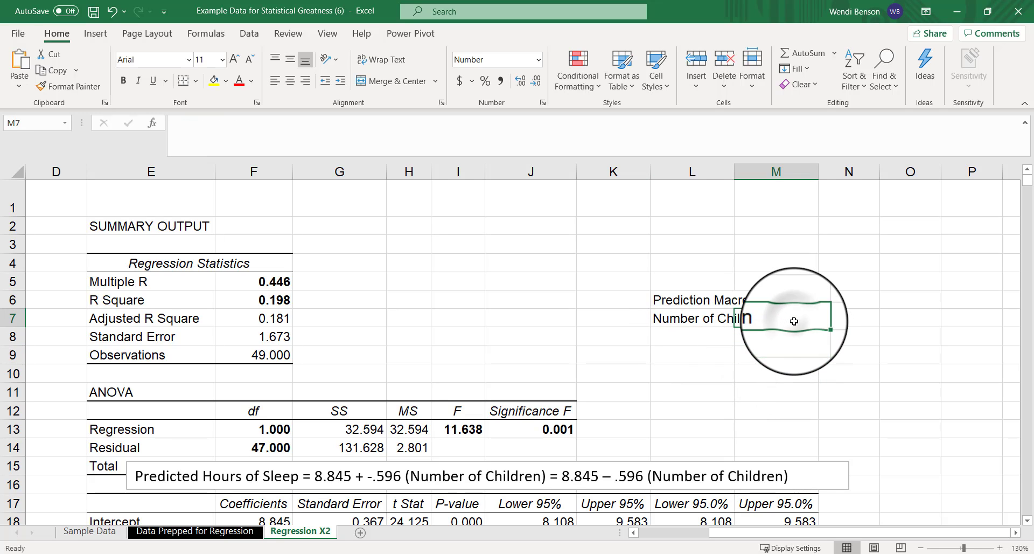
{"action": "type", "text": "Sleep Hours"}
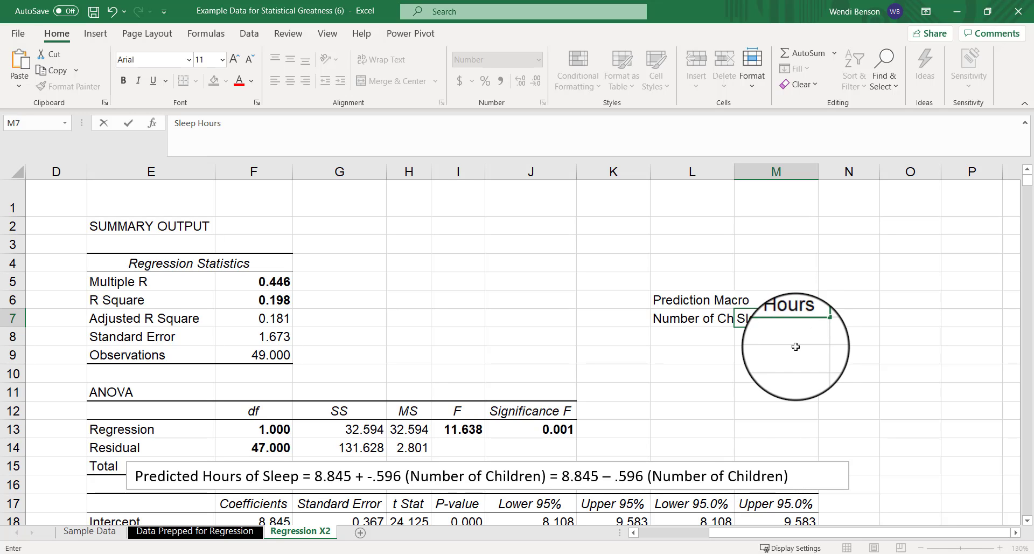
{"action": "left_click", "coordinate": [744, 354]}
{"action": "double_click", "coordinate": [734, 175]}
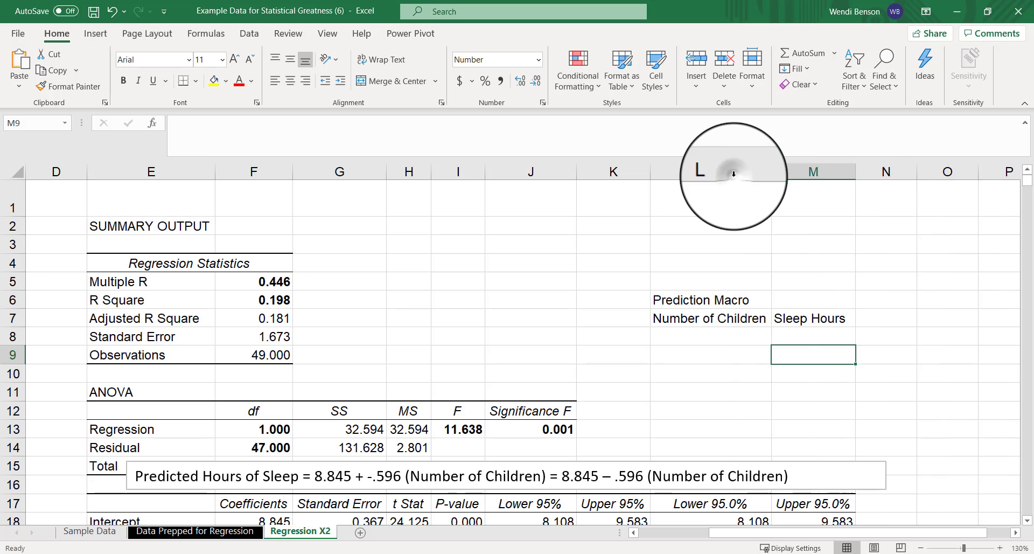
Centre the contents of the prediction block L6:M9 horizontally.
{"action": "scroll", "coordinate": [787, 296], "scroll_direction": "down", "scroll_amount": 2}
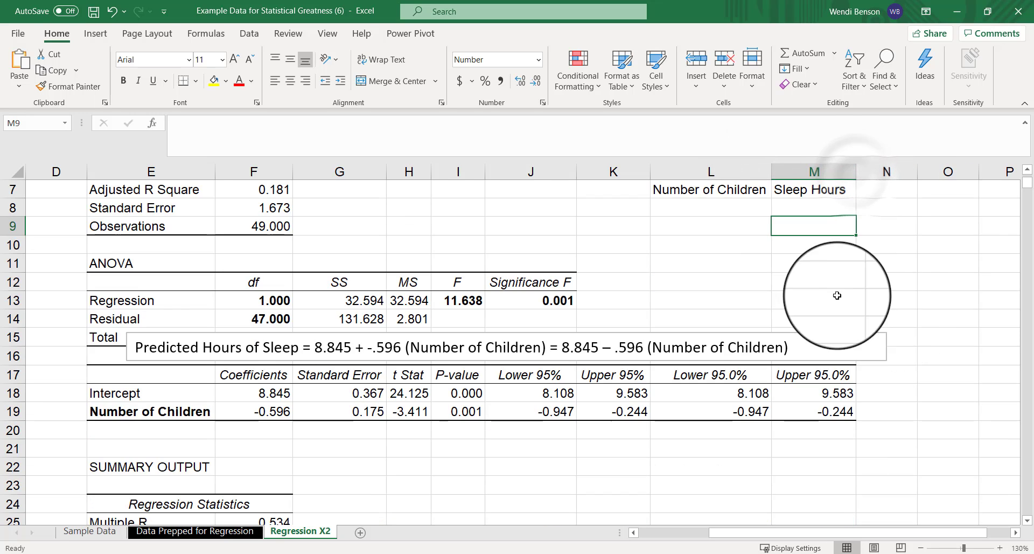
{"action": "scroll", "coordinate": [720, 254], "scroll_direction": "up", "scroll_amount": 2}
{"action": "left_click_drag", "start_coordinate": [711, 300], "coordinate": [790, 340]}
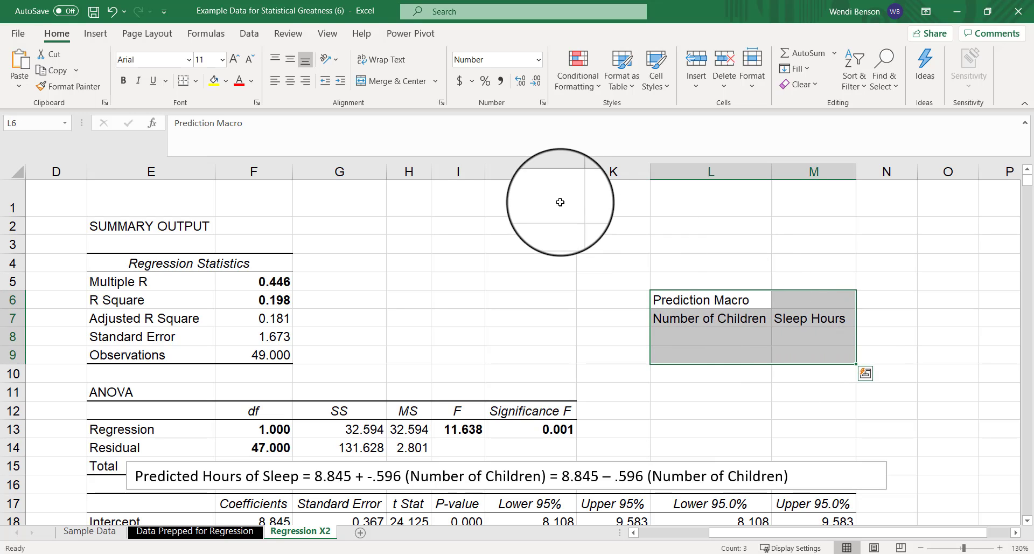
{"action": "left_click", "coordinate": [290, 81]}
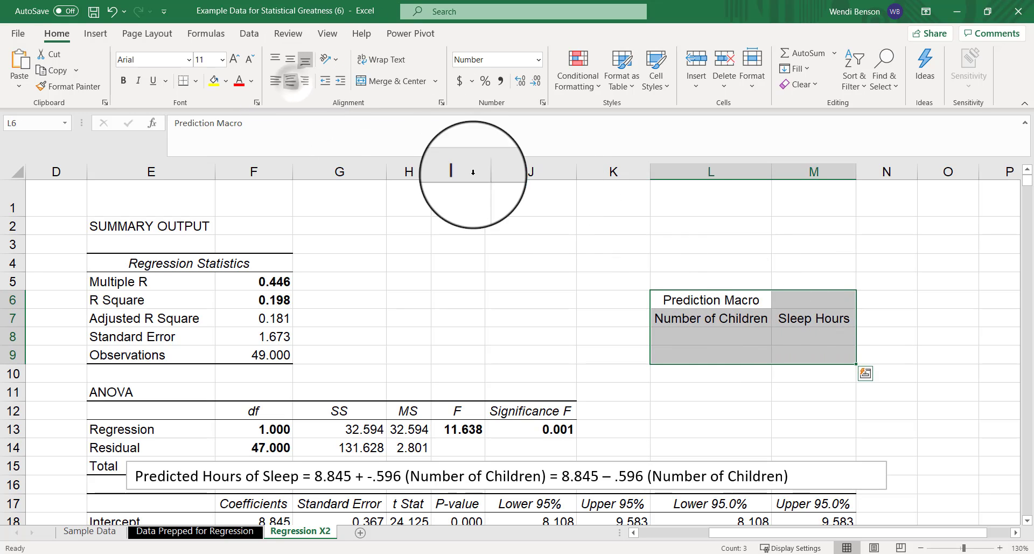
{"action": "left_click", "coordinate": [791, 302]}
{"action": "left_click_drag", "start_coordinate": [791, 303], "coordinate": [717, 300]}
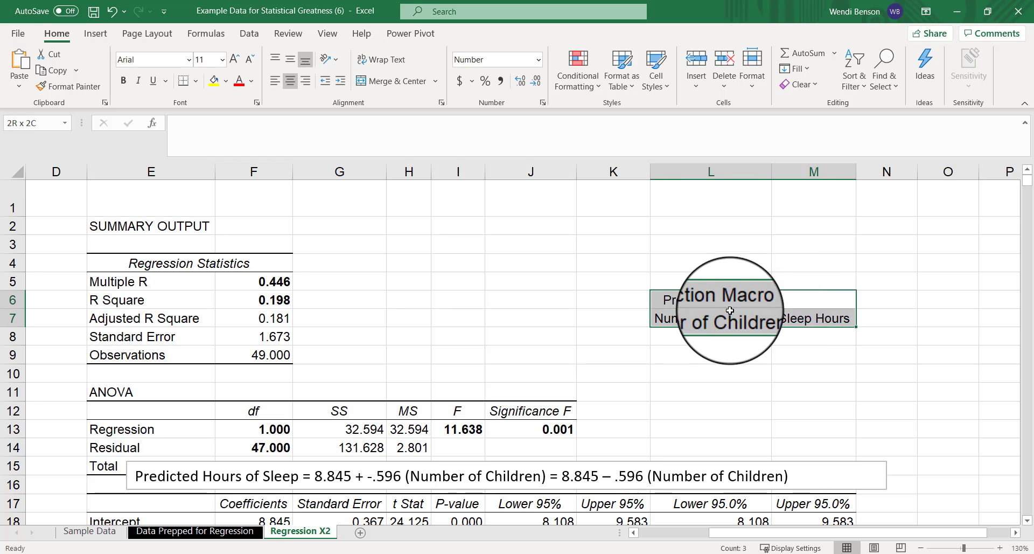
{"action": "left_click", "coordinate": [760, 318]}
{"action": "left_click", "coordinate": [752, 337]}
Enter the prediction formula =F18+(F19*L8) in M8, under the Sleep Hours header.
{"action": "left_click", "coordinate": [808, 334]}
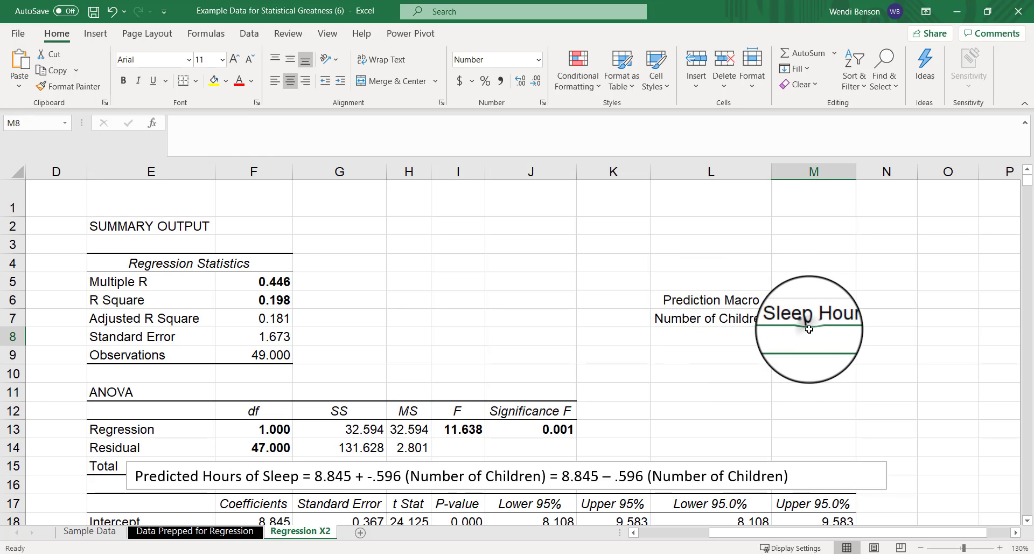
{"action": "scroll", "coordinate": [808, 326], "scroll_direction": "down", "scroll_amount": 1}
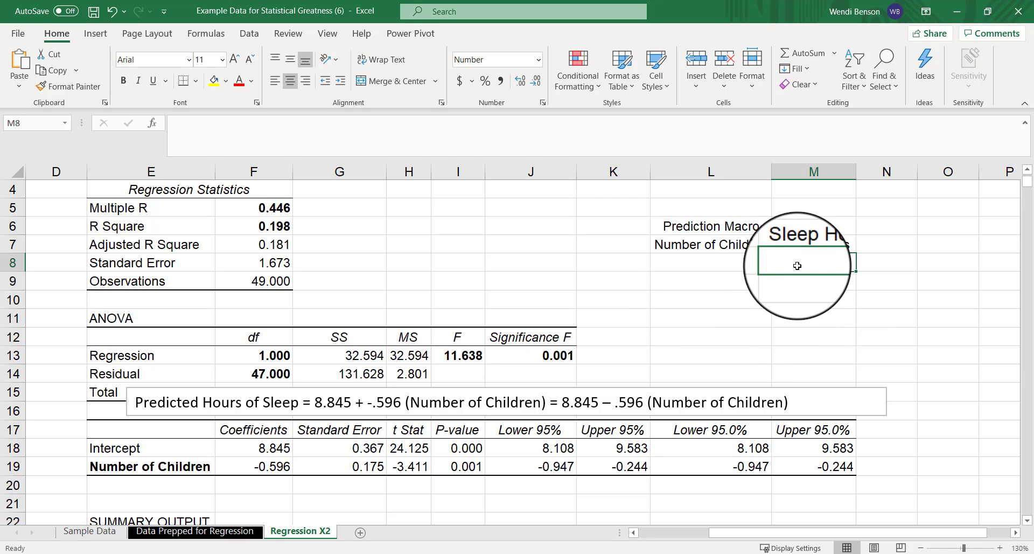
{"action": "type", "text": "="}
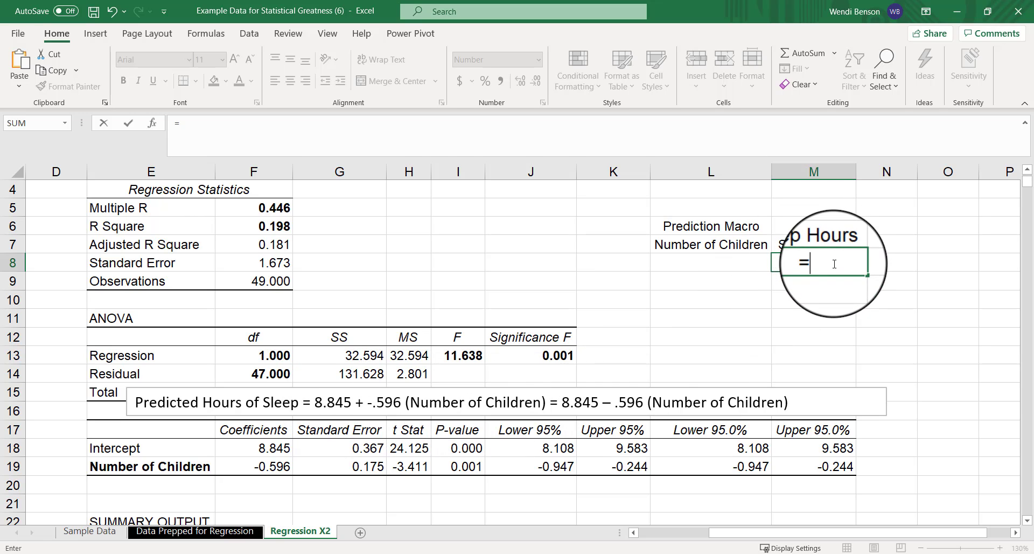
{"action": "left_click", "coordinate": [249, 446]}
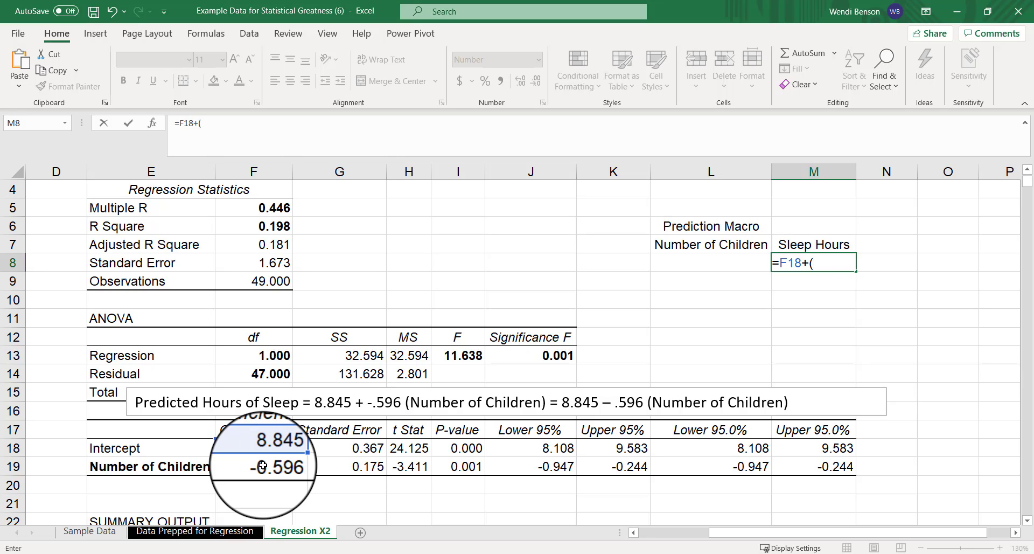
{"action": "left_click", "coordinate": [262, 466]}
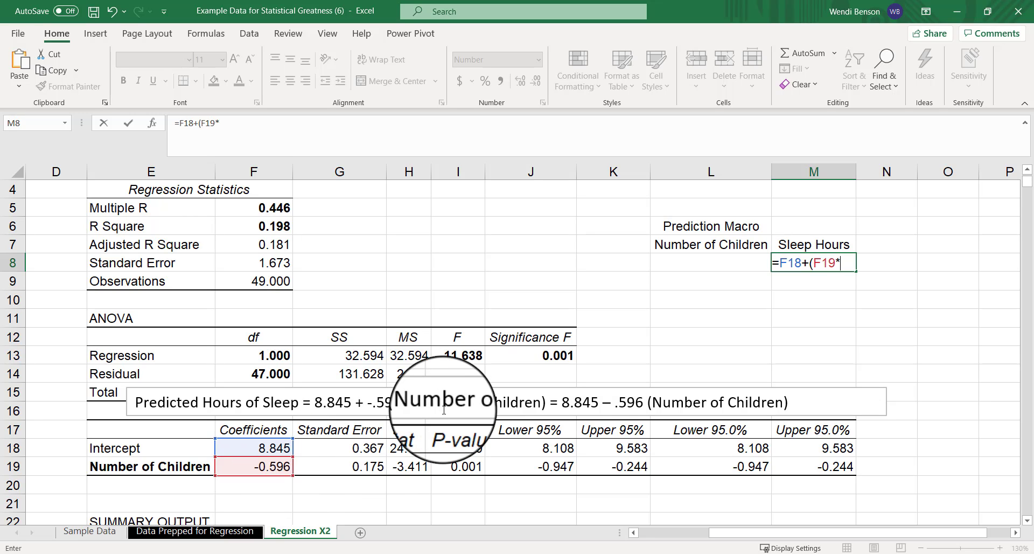
{"action": "type", "text": "*"}
{"action": "left_click", "coordinate": [714, 262]}
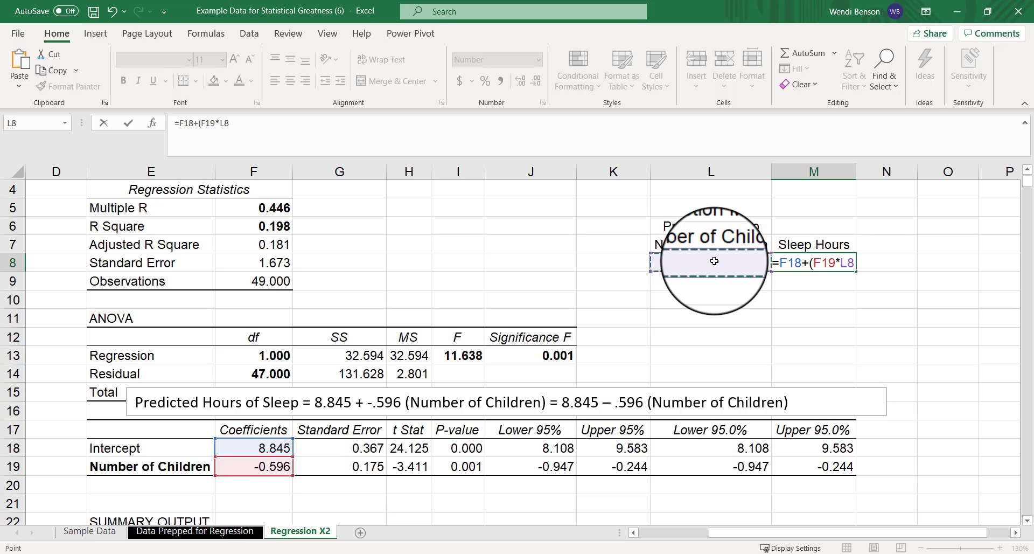
{"action": "type", "text": ")"}
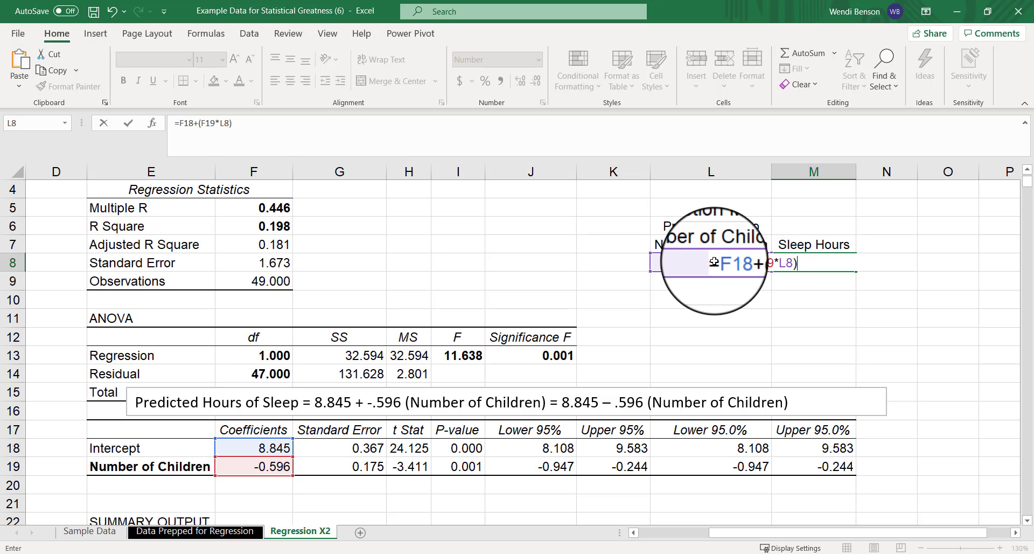
{"action": "key", "text": "Return"}
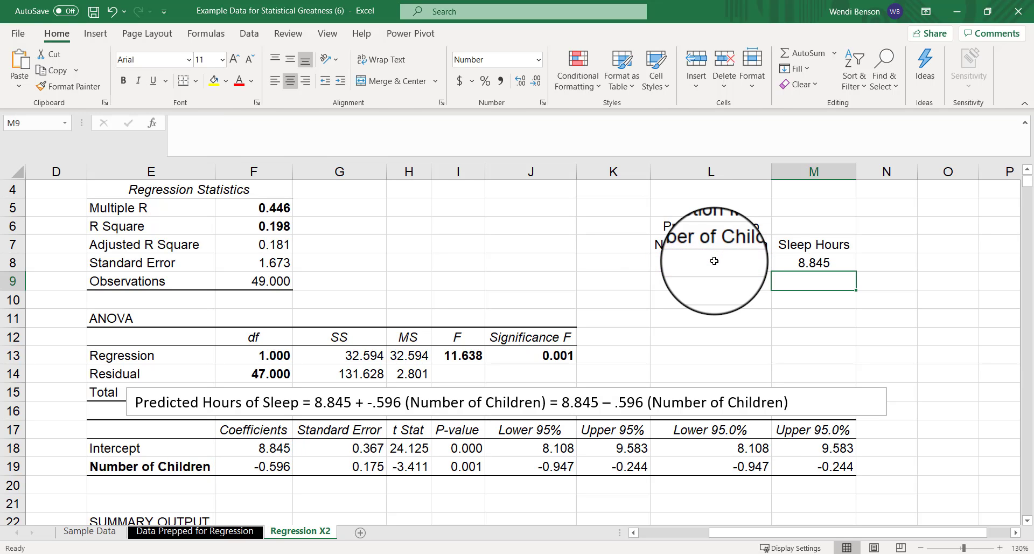
Enter 0 as the number of children in L8, and check the M8 formula and the slope coefficient in F19.
{"action": "left_click", "coordinate": [714, 261]}
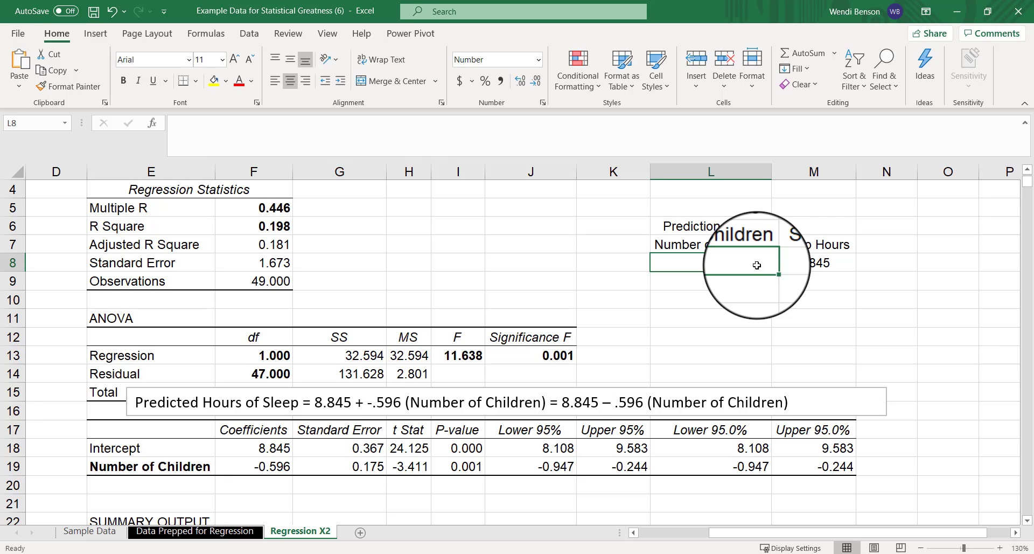
{"action": "type", "text": "0"}
{"action": "key", "text": "Return"}
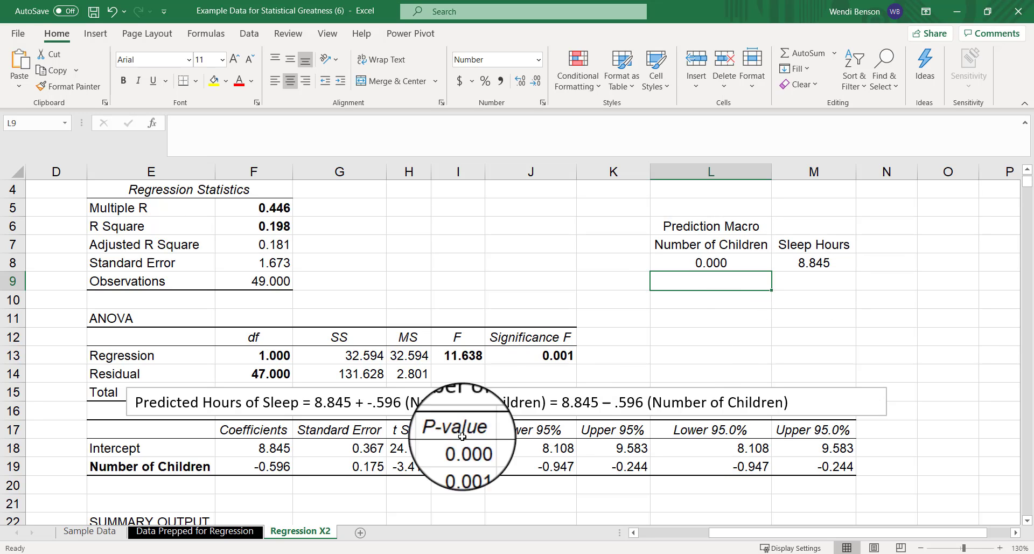
{"action": "left_click", "coordinate": [709, 262]}
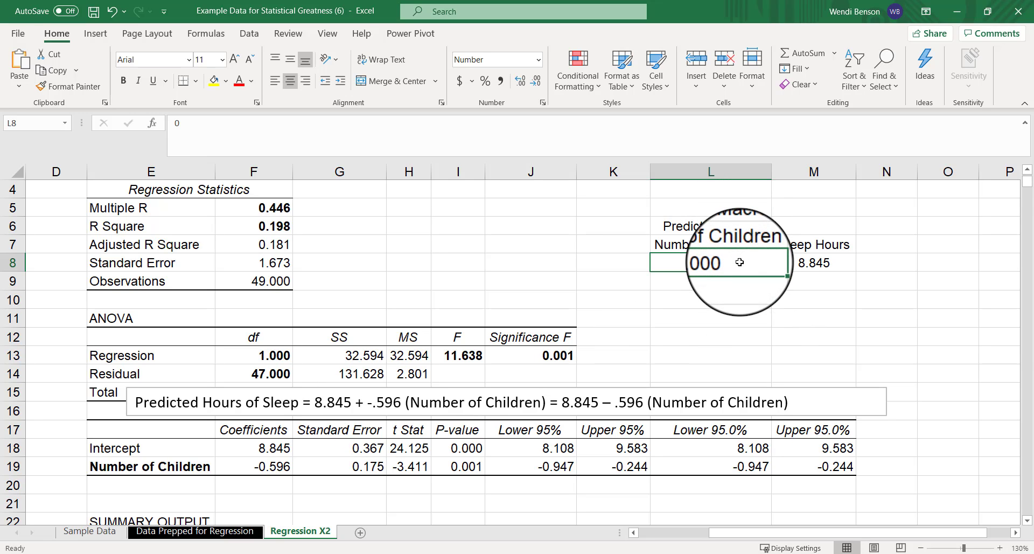
{"action": "left_click", "coordinate": [791, 266]}
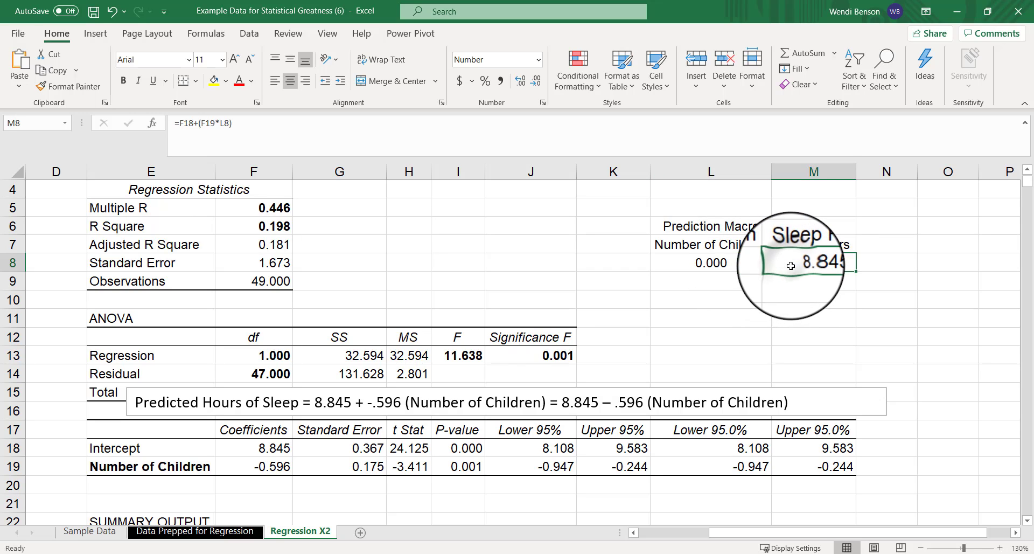
{"action": "left_click", "coordinate": [280, 467]}
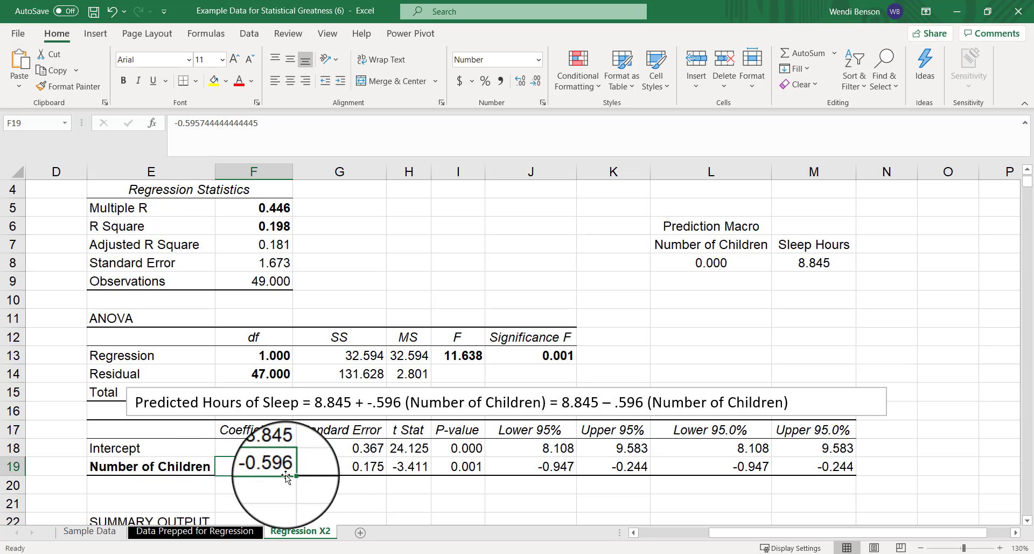
Test the prediction calculator by entering 1, 2, 3, 4, 5 and 6 children in L8, one value at a time.
{"action": "left_click", "coordinate": [741, 271]}
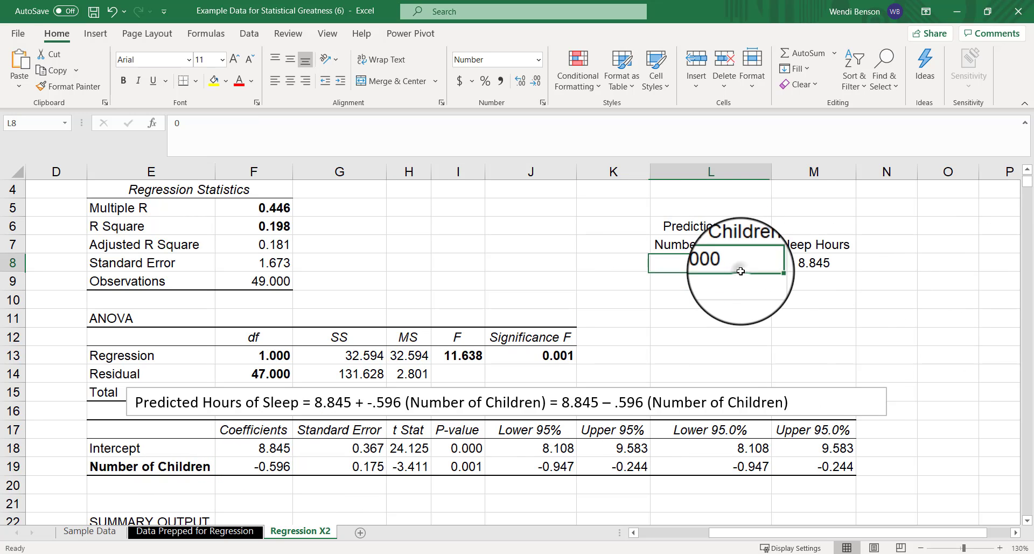
{"action": "type", "text": "1"}
{"action": "key", "text": "Return"}
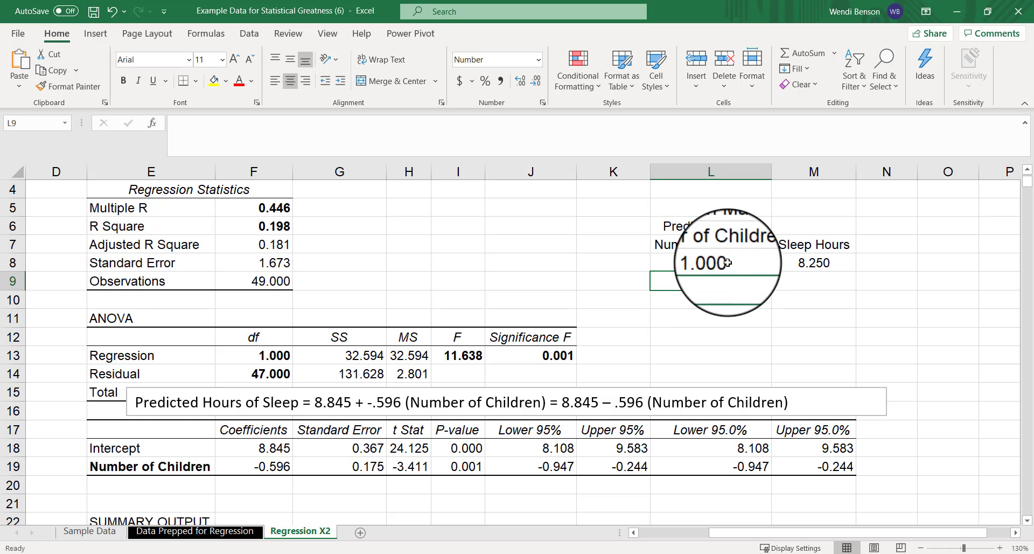
{"action": "type", "text": "2"}
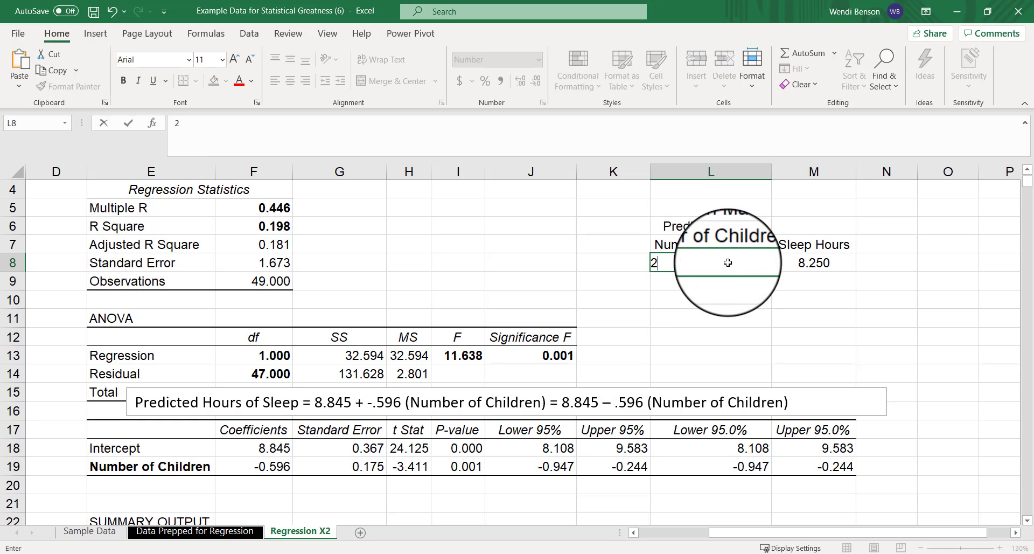
{"action": "key", "text": "Return"}
{"action": "left_click", "coordinate": [728, 262]}
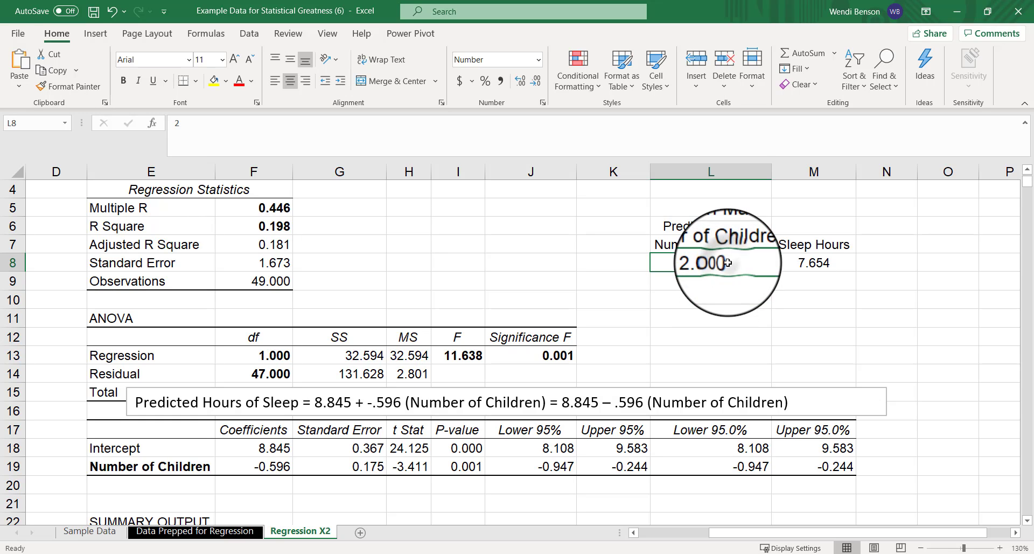
{"action": "type", "text": "3"}
{"action": "key", "text": "Return"}
{"action": "type", "text": "4"}
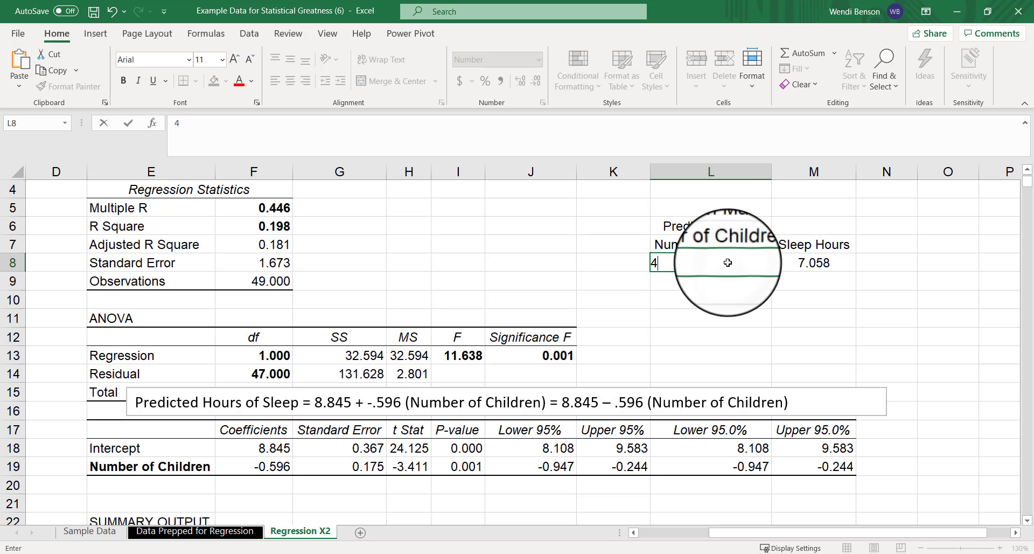
{"action": "key", "text": "Return"}
{"action": "type", "text": "5"}
{"action": "key", "text": "Return"}
{"action": "type", "text": "6"}
{"action": "key", "text": "Return"}
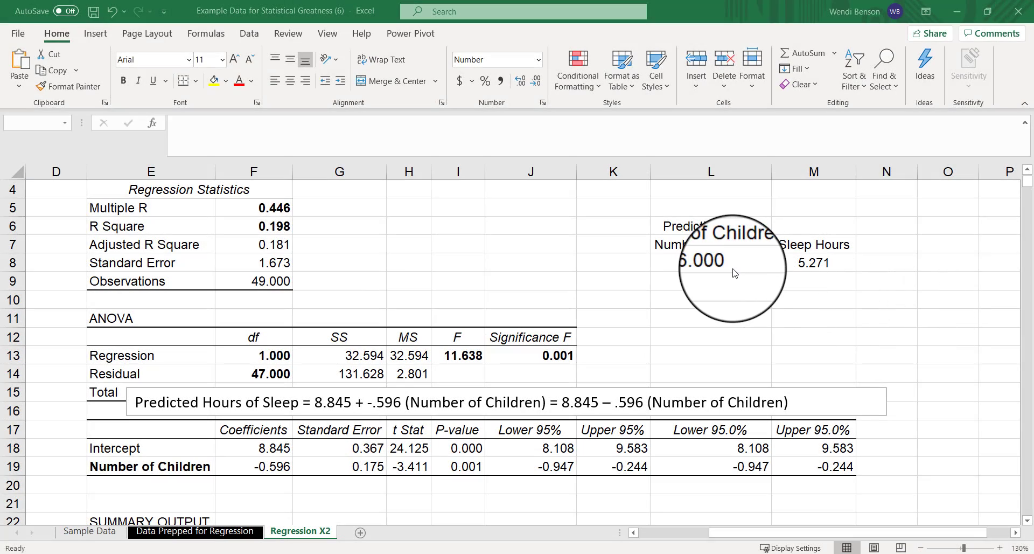
Compare the M8 sleep prediction for six children with the trendline on the Data Prepped for Regression sheet's chart, and return to Regression X2.
{"action": "left_click", "coordinate": [801, 265]}
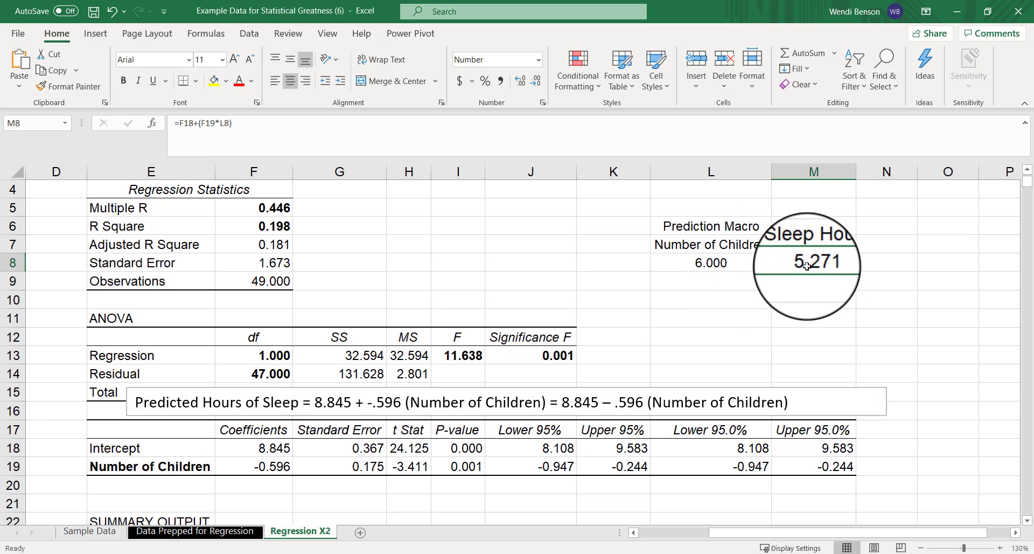
{"action": "left_click", "coordinate": [195, 532]}
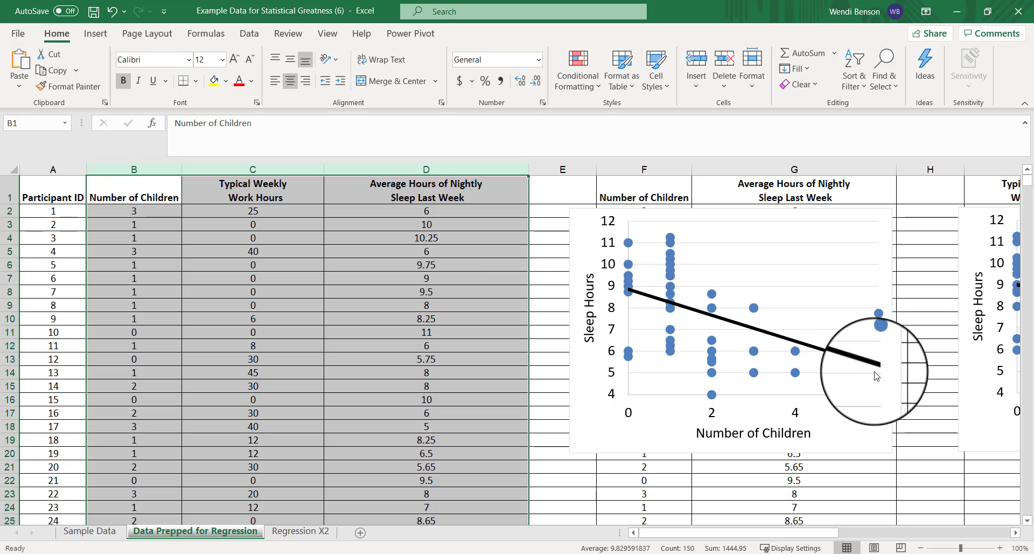
{"action": "left_click", "coordinate": [300, 531]}
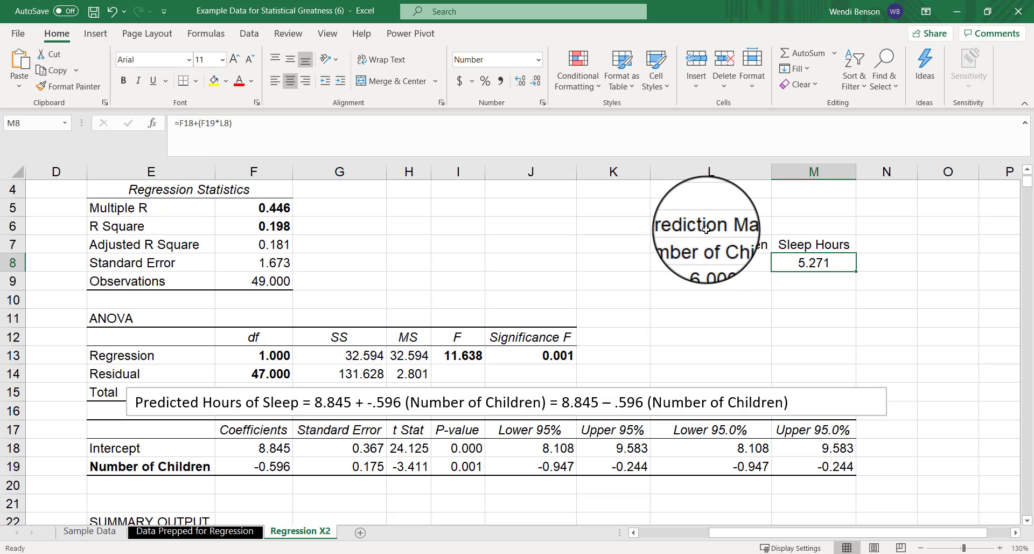
Look up the trendline choices among the chart elements for the Number of Children scatter chart, without applying any.
{"action": "left_click", "coordinate": [195, 530]}
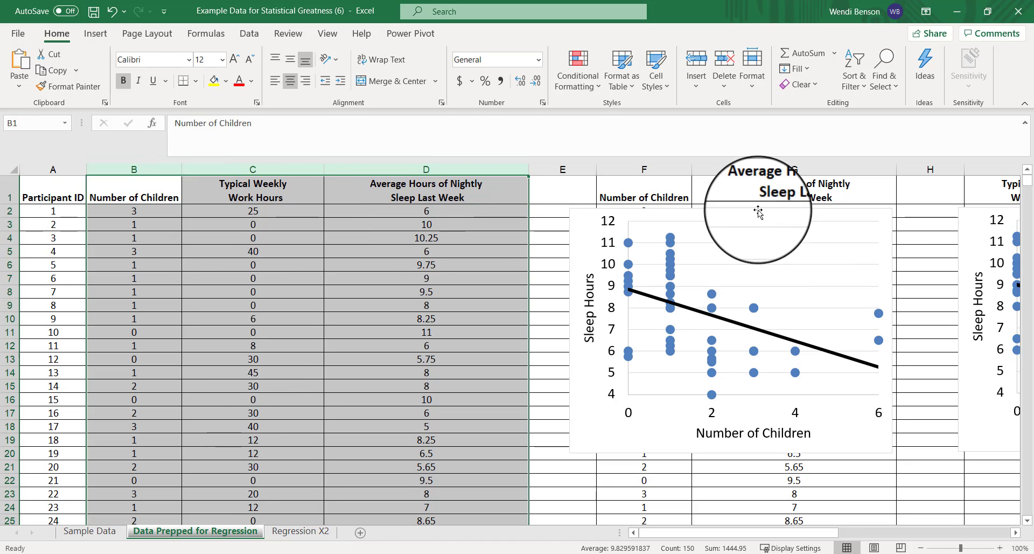
{"action": "left_click", "coordinate": [743, 212]}
{"action": "left_click", "coordinate": [476, 33]}
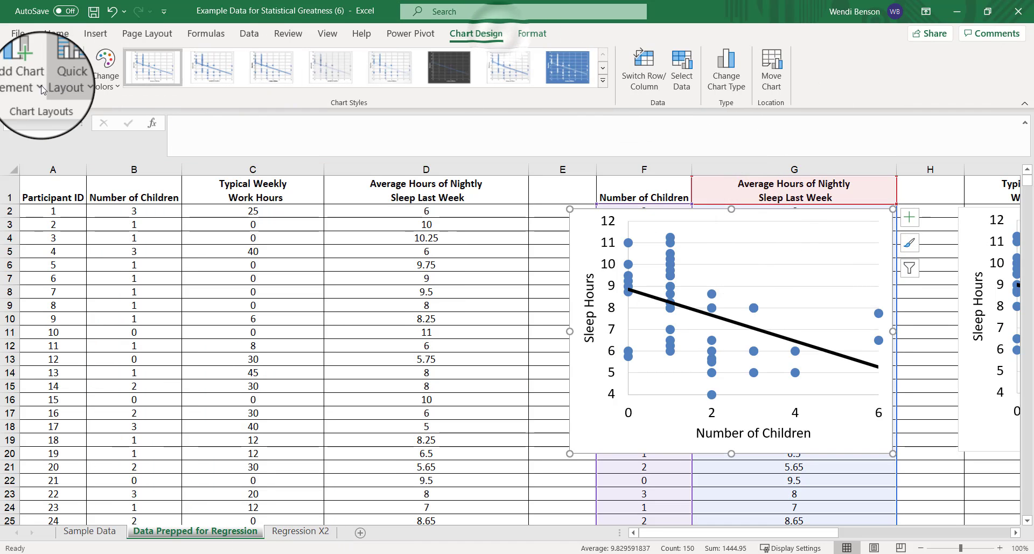
{"action": "left_click", "coordinate": [24, 67]}
{"action": "mouse_move", "coordinate": [47, 280]}
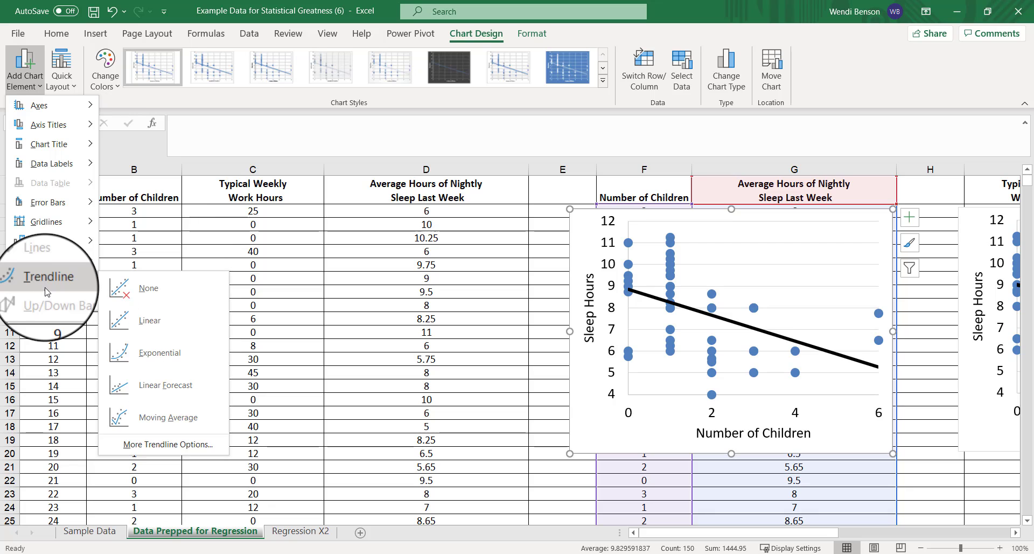
{"action": "left_click", "coordinate": [743, 489]}
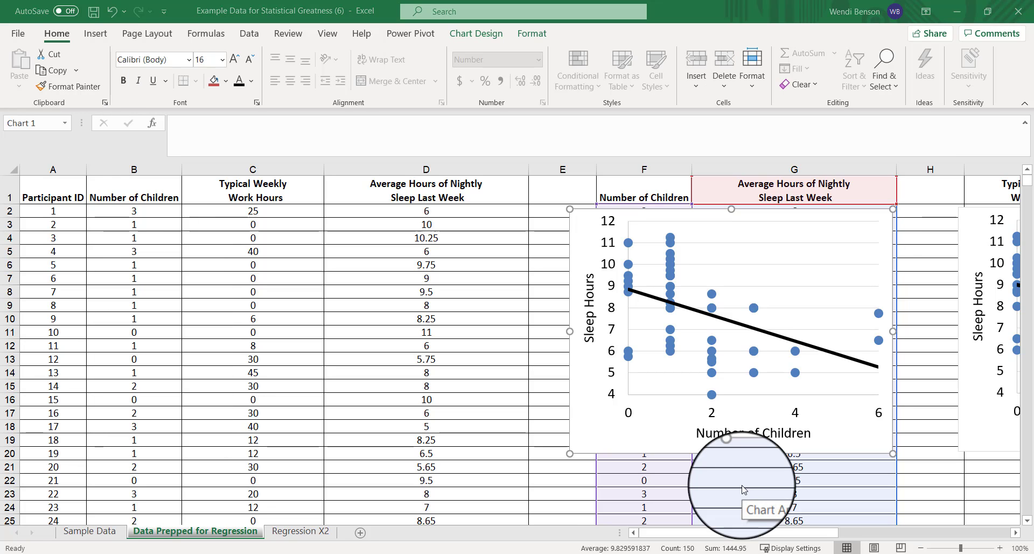
Bold the Multiple R value in F25 of the second regression summary on the Regression X2 sheet.
{"action": "left_click", "coordinate": [290, 532]}
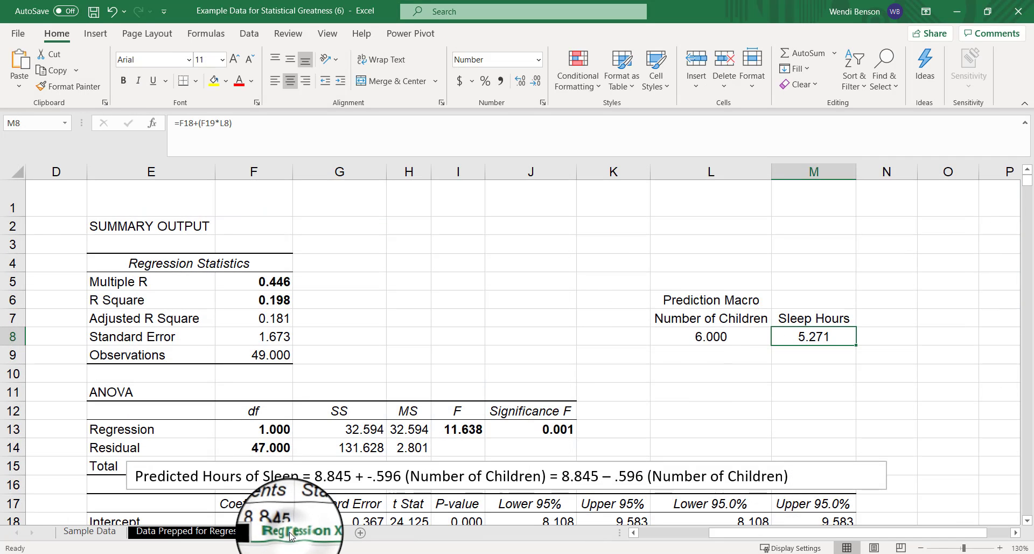
{"action": "scroll", "coordinate": [587, 355], "scroll_direction": "down", "scroll_amount": 4}
{"action": "scroll", "coordinate": [587, 355], "scroll_direction": "down", "scroll_amount": 5}
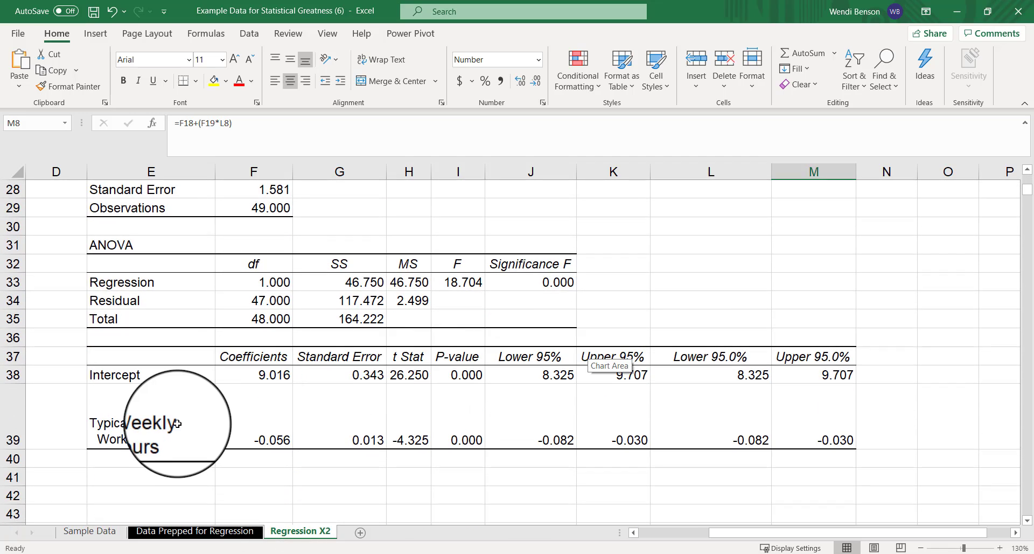
{"action": "scroll", "coordinate": [178, 423], "scroll_direction": "up", "scroll_amount": 2}
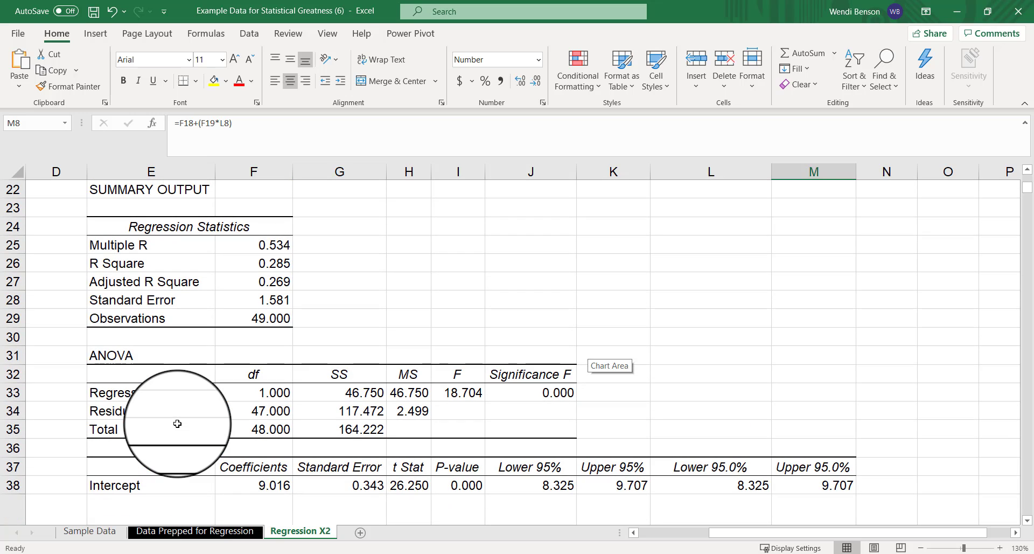
{"action": "scroll", "coordinate": [178, 420], "scroll_direction": "up", "scroll_amount": 1}
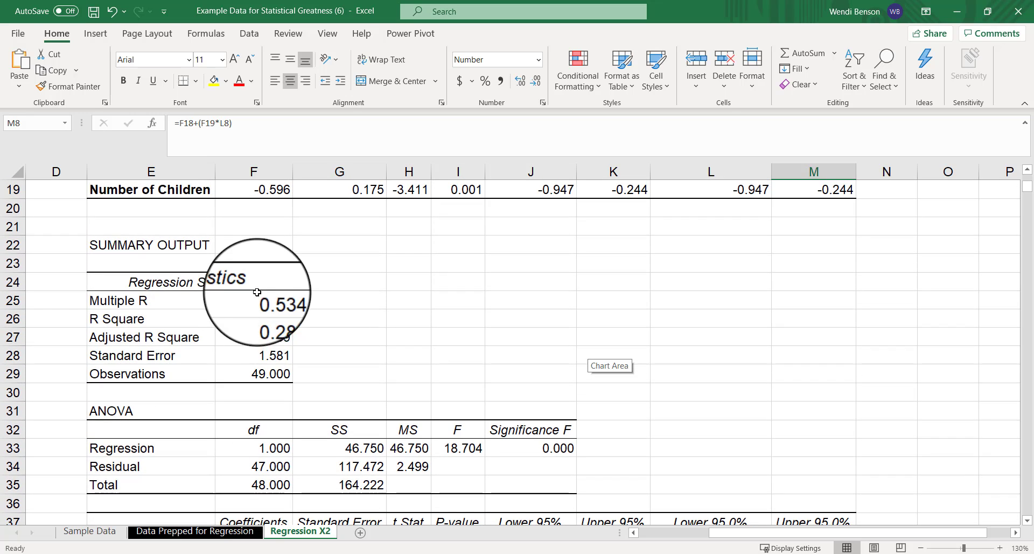
{"action": "left_click", "coordinate": [247, 298]}
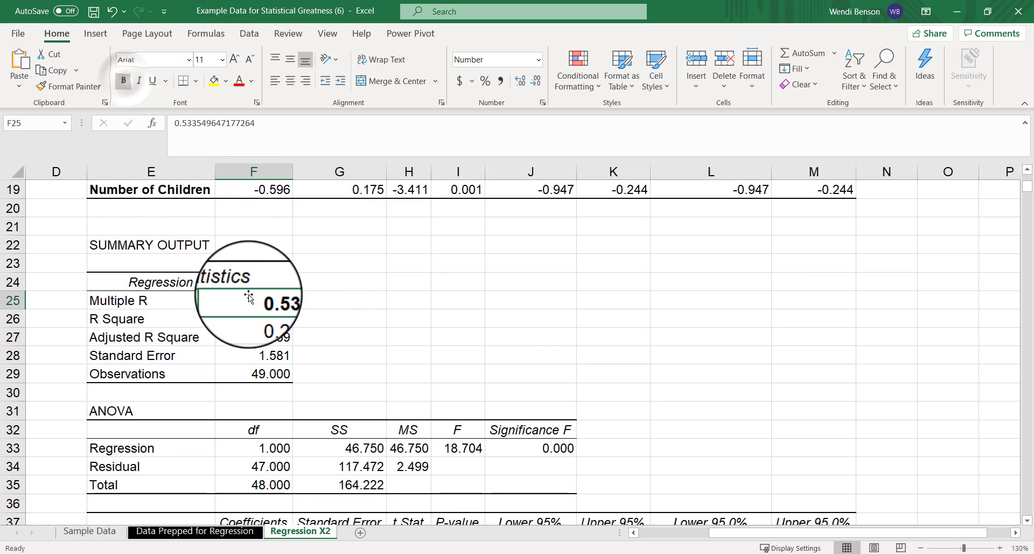
Check the Typical Weekly Work Hours coefficient in F39, and select the second regression's R Square value in F26.
{"action": "scroll", "coordinate": [300, 300], "scroll_direction": "down", "scroll_amount": 3}
{"action": "left_click", "coordinate": [289, 432]}
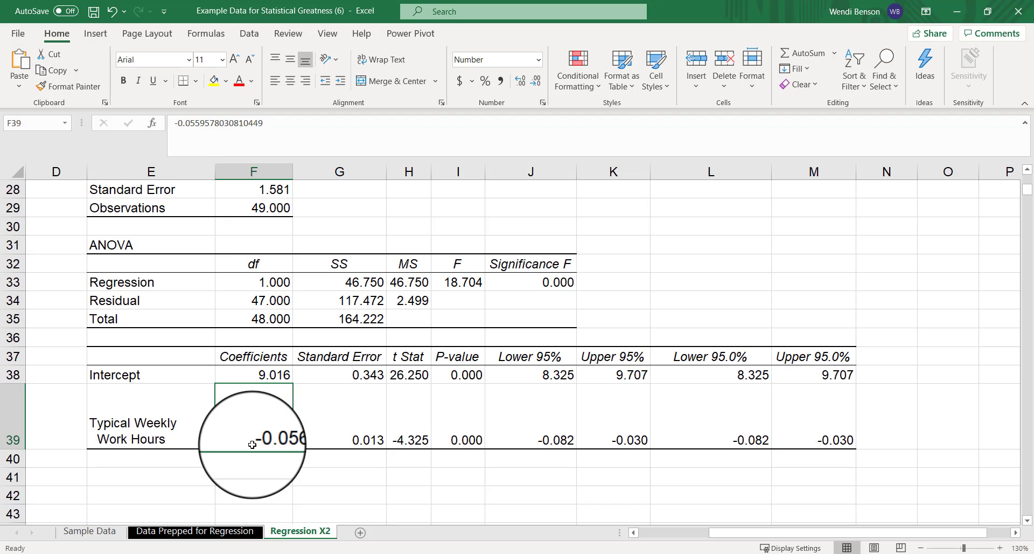
{"action": "scroll", "coordinate": [251, 444], "scroll_direction": "up", "scroll_amount": 2}
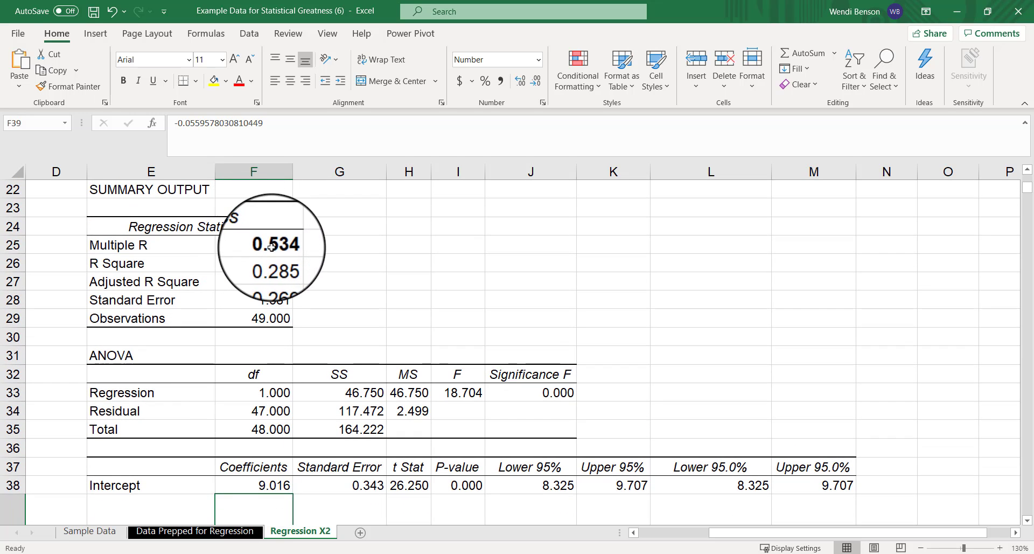
{"action": "left_click", "coordinate": [273, 263]}
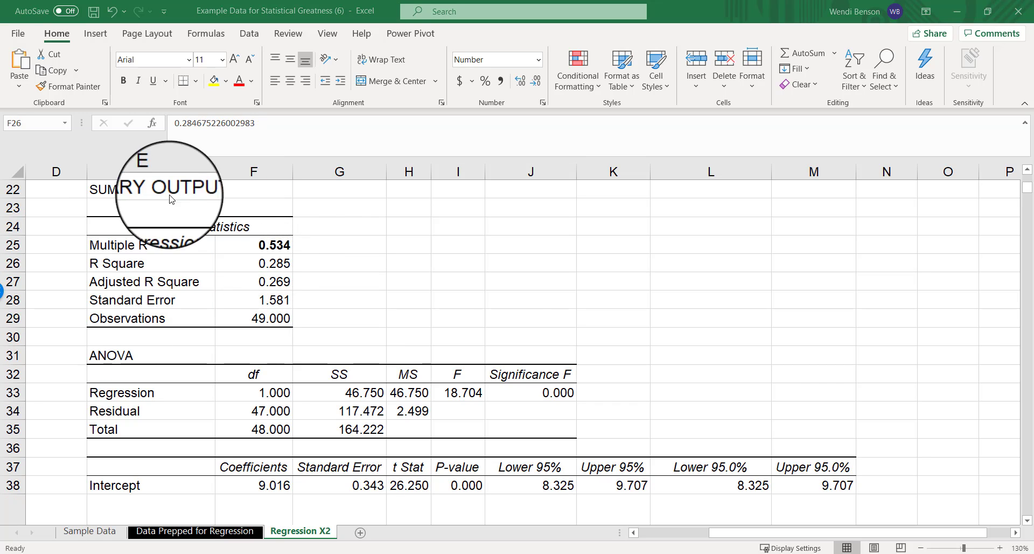
{"action": "left_click", "coordinate": [267, 262]}
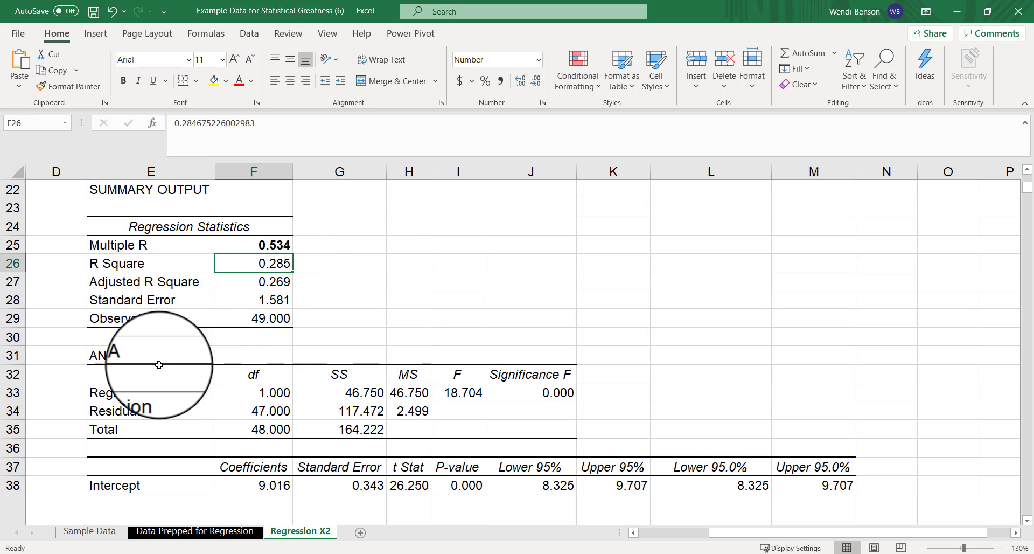
Review the second regression's summary statistics, ANOVA and coefficient tables, and inspect the F value in I33.
{"action": "scroll", "coordinate": [158, 367], "scroll_direction": "down", "scroll_amount": 1}
{"action": "scroll", "coordinate": [159, 367], "scroll_direction": "down", "scroll_amount": 1}
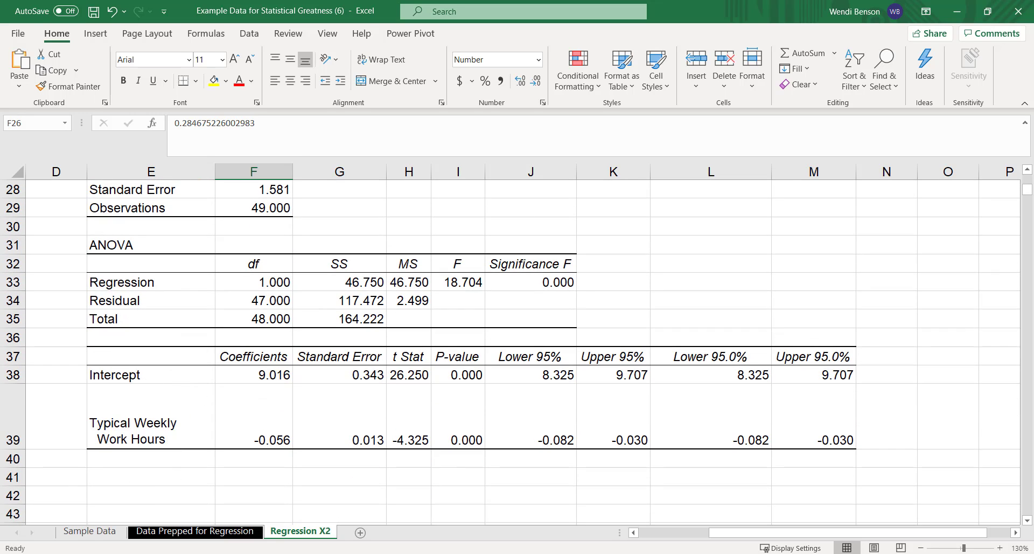
{"action": "scroll", "coordinate": [269, 270], "scroll_direction": "up", "scroll_amount": 2}
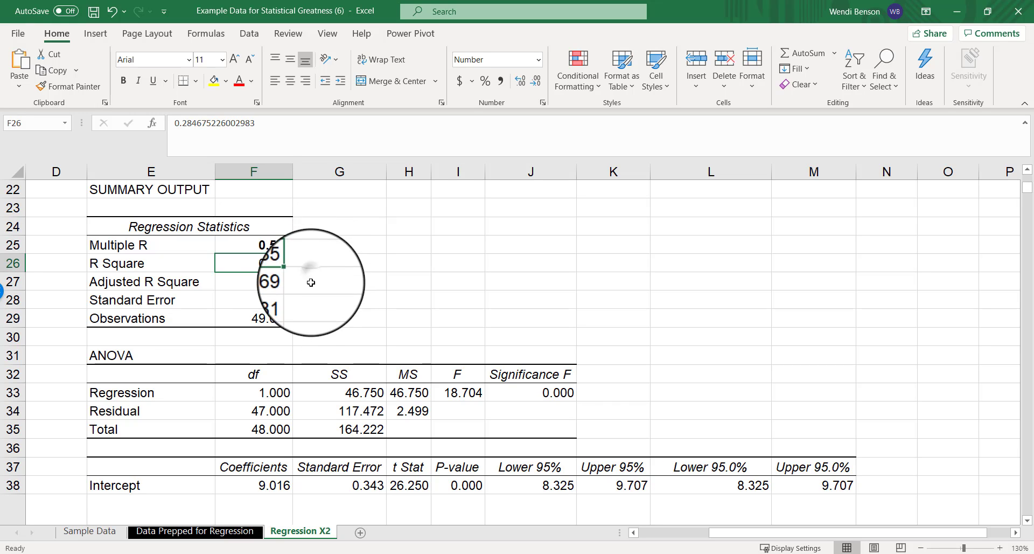
{"action": "scroll", "coordinate": [334, 280], "scroll_direction": "down", "scroll_amount": 1}
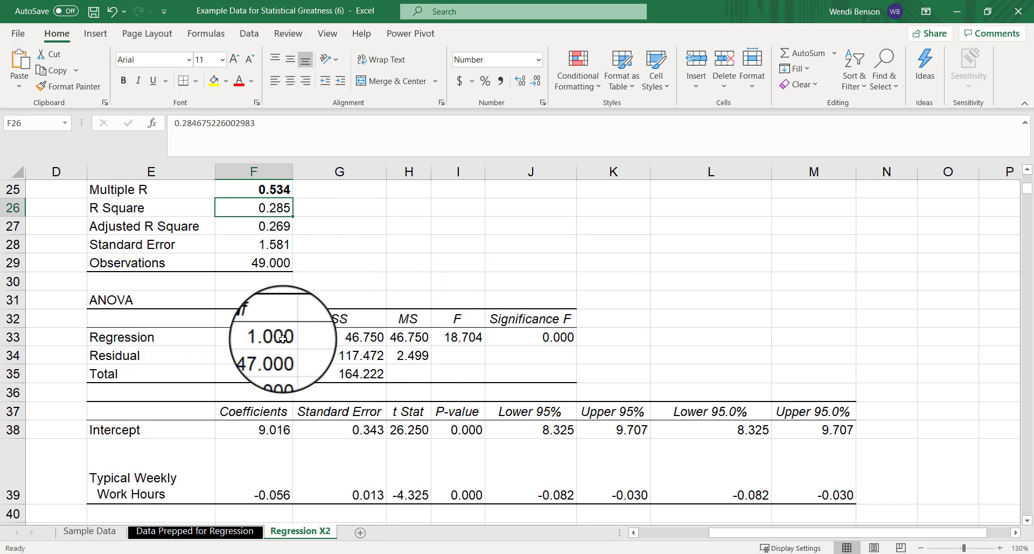
{"action": "left_click_drag", "start_coordinate": [267, 338], "coordinate": [282, 350]}
{"action": "left_click", "coordinate": [458, 337]}
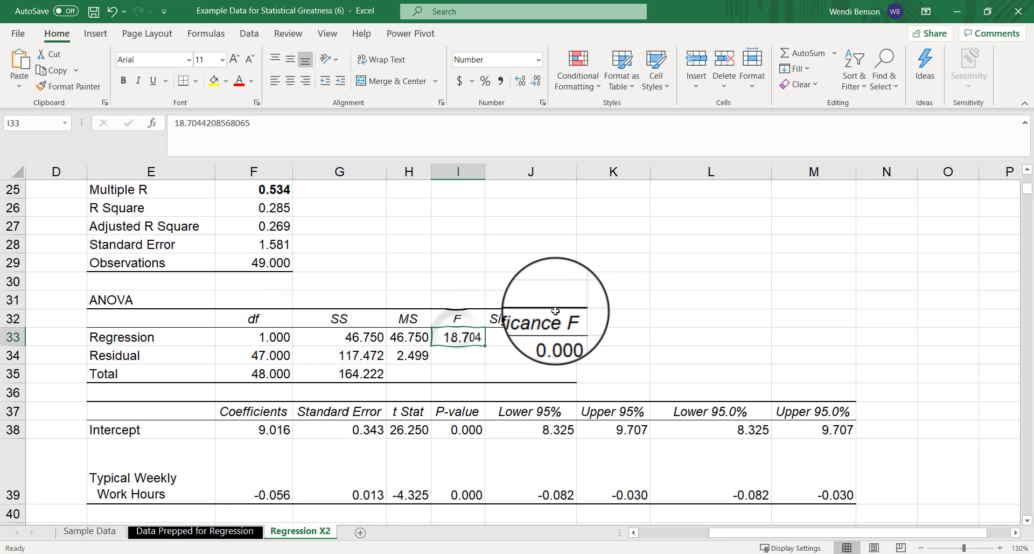
Compare the work-hours results statement with the ANOVA table's Significance F in J33 and degrees of freedom in F33 and F34.
{"action": "scroll", "coordinate": [598, 302], "scroll_direction": "up", "scroll_amount": 1}
{"action": "scroll", "coordinate": [598, 303], "scroll_direction": "up", "scroll_amount": 1}
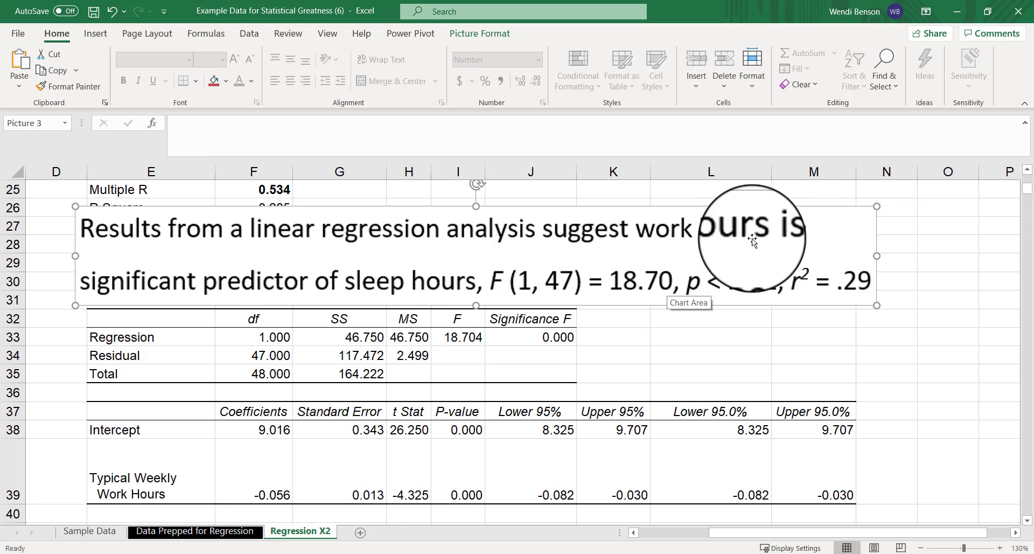
{"action": "left_click", "coordinate": [543, 337]}
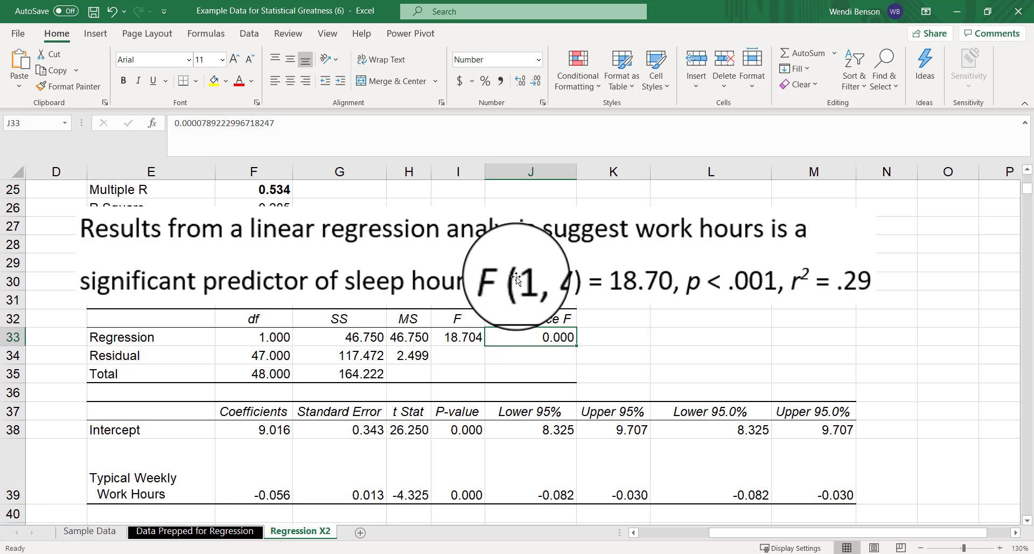
{"action": "left_click", "coordinate": [269, 337]}
{"action": "left_click", "coordinate": [269, 355]}
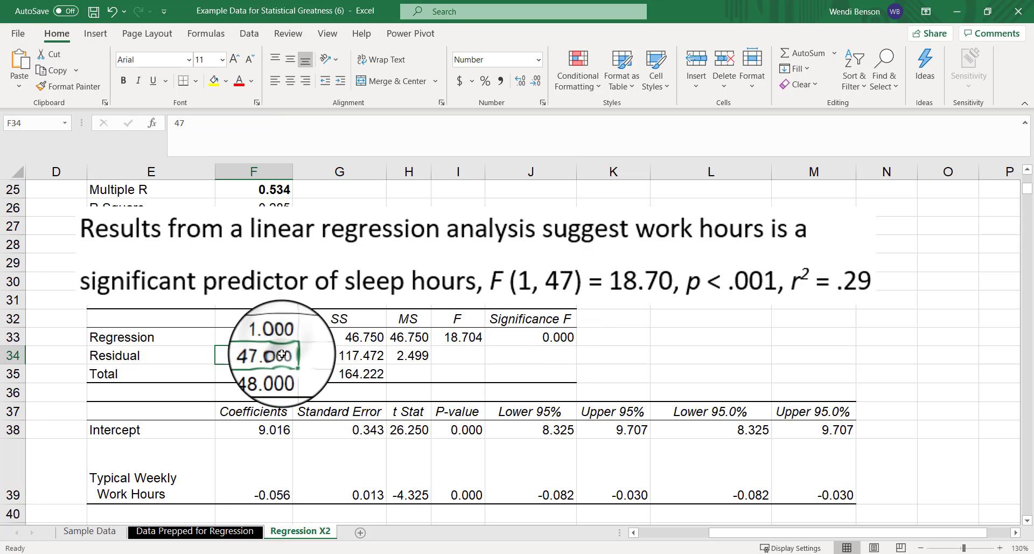
Bold the F value in I33 and the degrees of freedom in F33:F34, and check the Significance F in J33.
{"action": "left_click", "coordinate": [458, 337]}
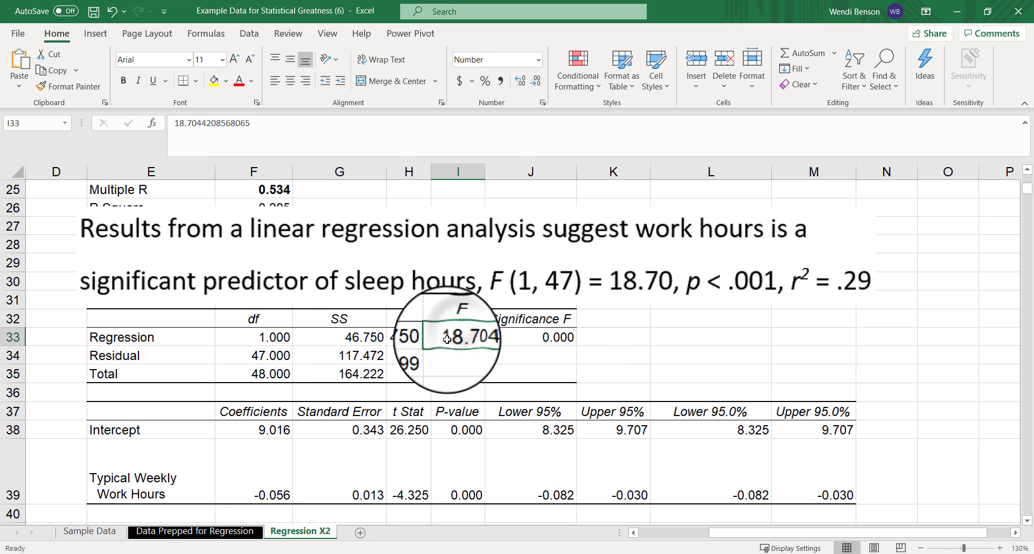
{"action": "left_click", "coordinate": [127, 83]}
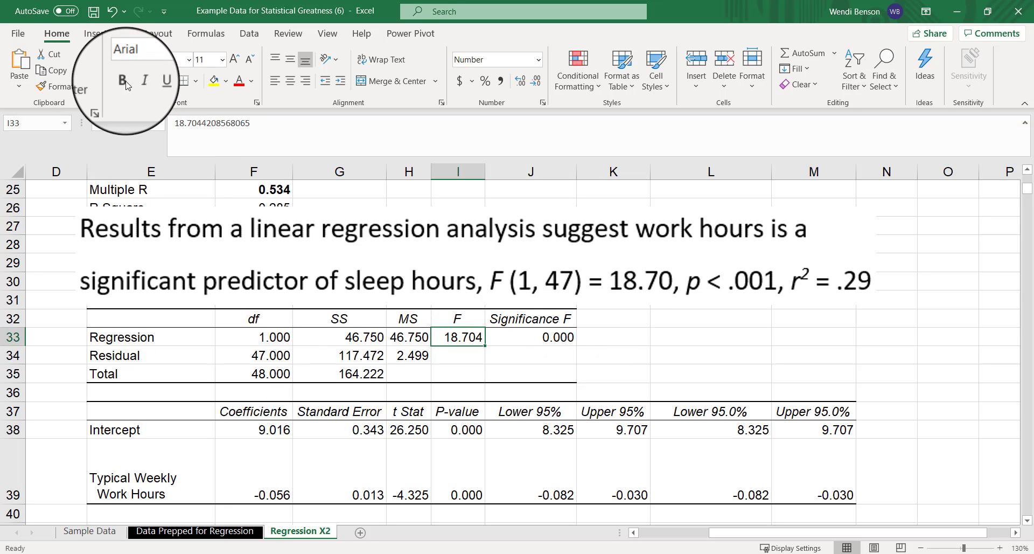
{"action": "left_click", "coordinate": [258, 337]}
{"action": "left_click", "coordinate": [258, 353], "text": "shift"}
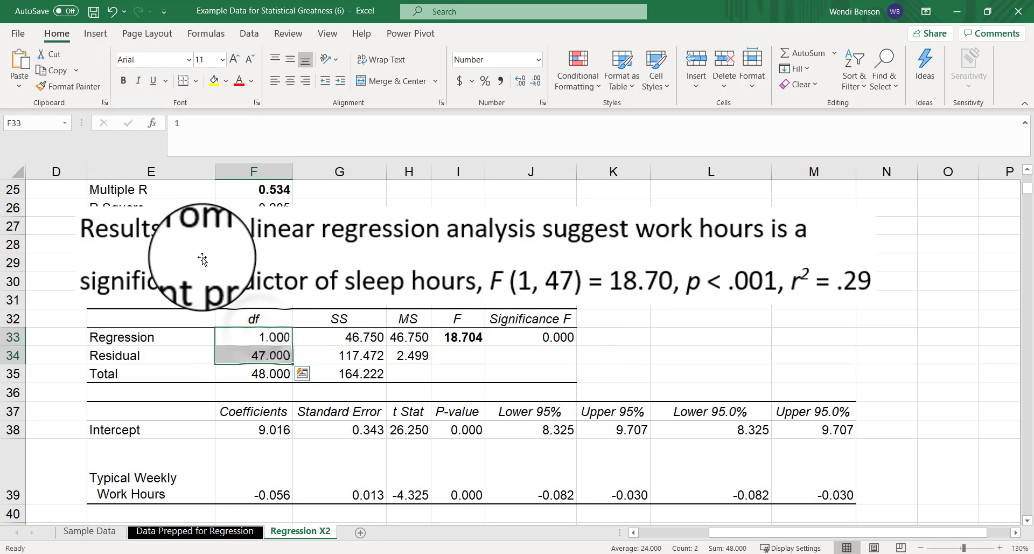
{"action": "left_click", "coordinate": [124, 80]}
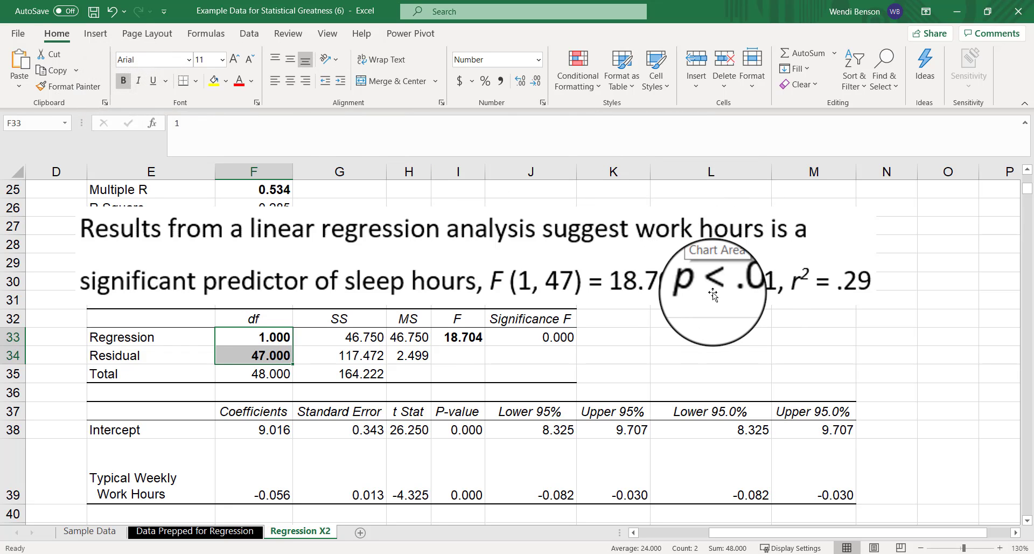
{"action": "left_click", "coordinate": [539, 336]}
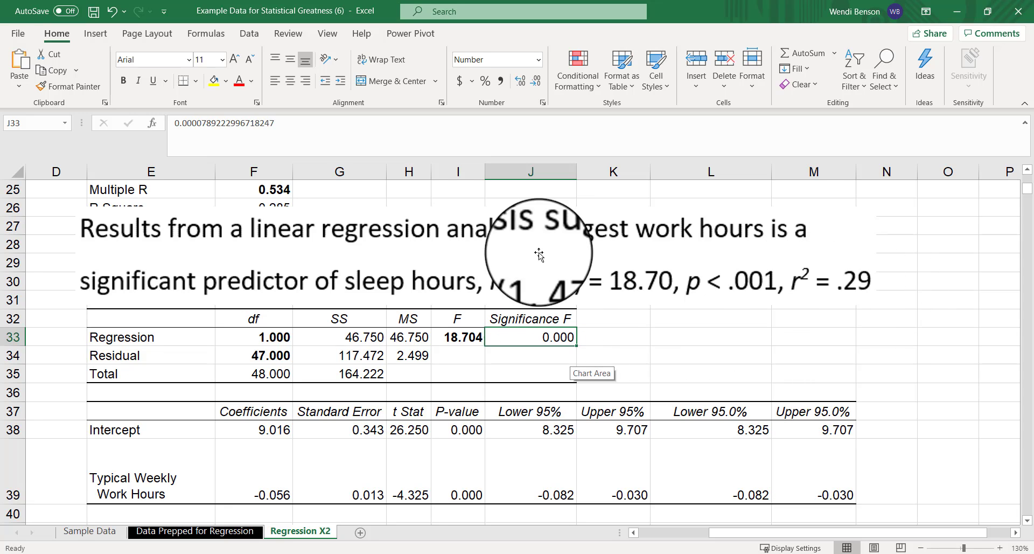
Nudge the results statement picture slightly upward and reduce the height of row 39, the Typical Weekly Work Hours row.
{"action": "scroll", "coordinate": [460, 290], "scroll_direction": "up", "scroll_amount": 1}
{"action": "mouse_move", "coordinate": [286, 280]}
{"action": "left_mouse_down"}
{"action": "mouse_move", "coordinate": [285, 303]}
{"action": "mouse_move", "coordinate": [288, 281]}
{"action": "left_mouse_up"}
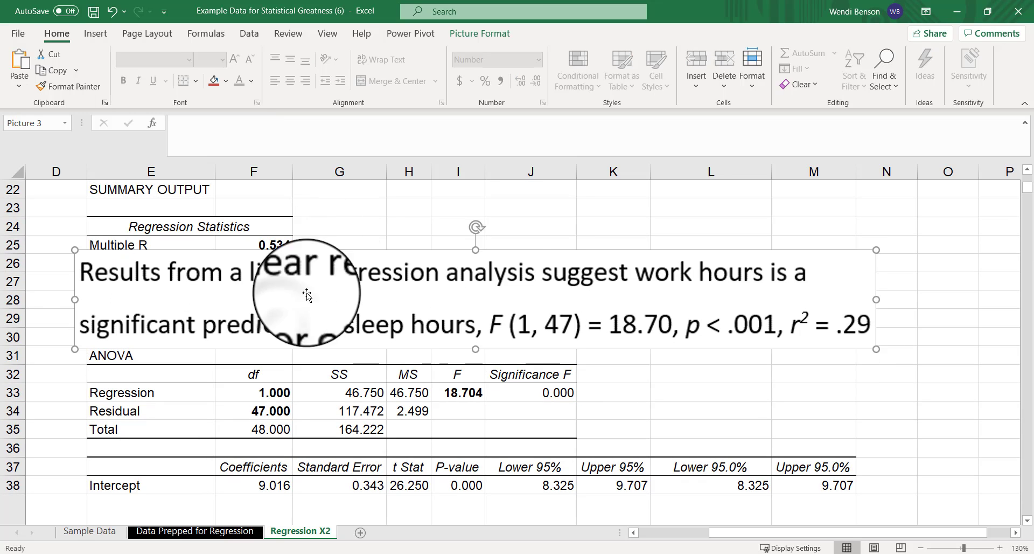
{"action": "scroll", "coordinate": [718, 381], "scroll_direction": "down", "scroll_amount": 2}
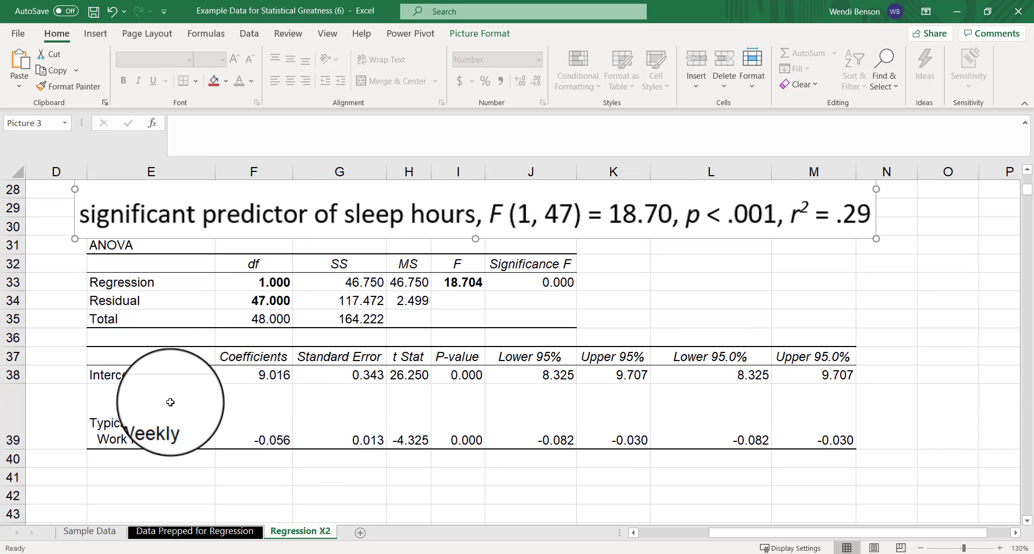
{"action": "left_click_drag", "start_coordinate": [24, 449], "coordinate": [25, 427]}
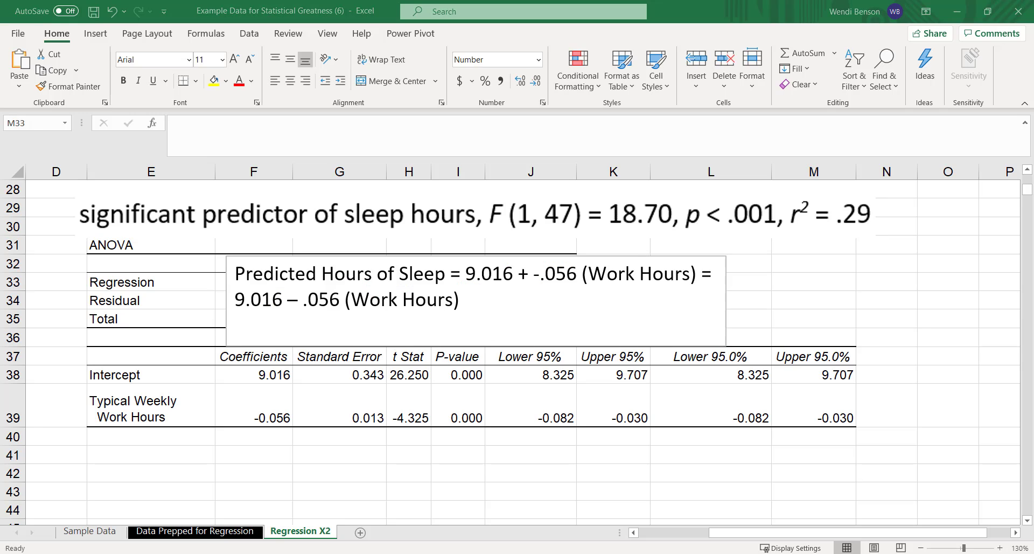
Compare the Predicted Hours of Sleep equation in the text box with the Intercept and Typical Weekly Work Hours coefficients in F38 and F39.
{"action": "left_click", "coordinate": [678, 302]}
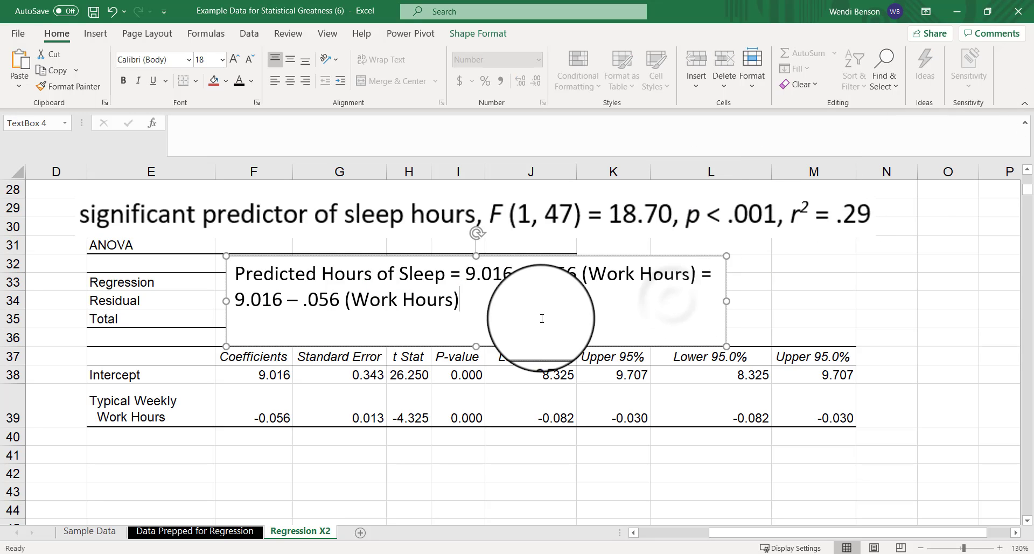
{"action": "left_click", "coordinate": [248, 375]}
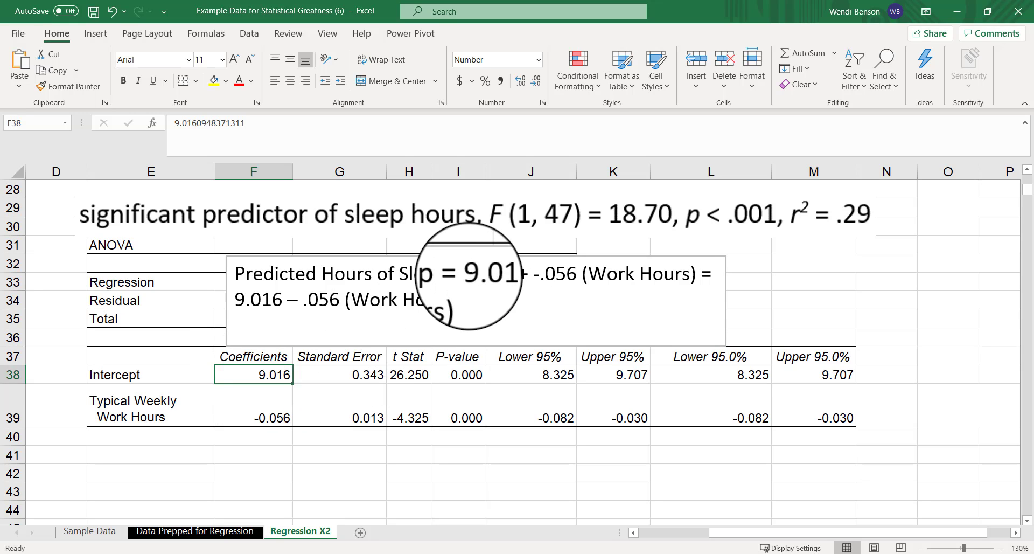
{"action": "left_click_drag", "start_coordinate": [476, 276], "coordinate": [507, 277]}
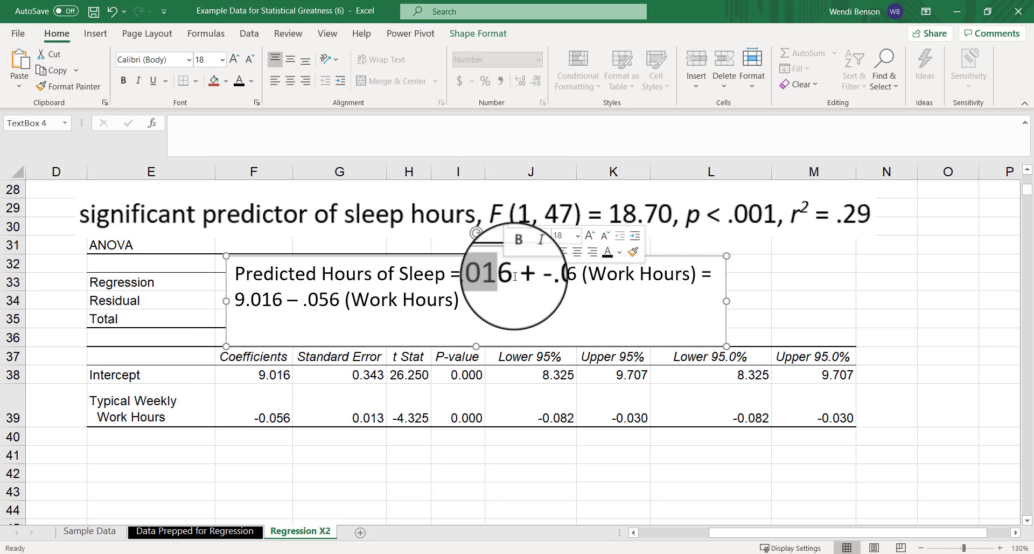
{"action": "left_click", "coordinate": [293, 300]}
{"action": "left_click", "coordinate": [282, 411]}
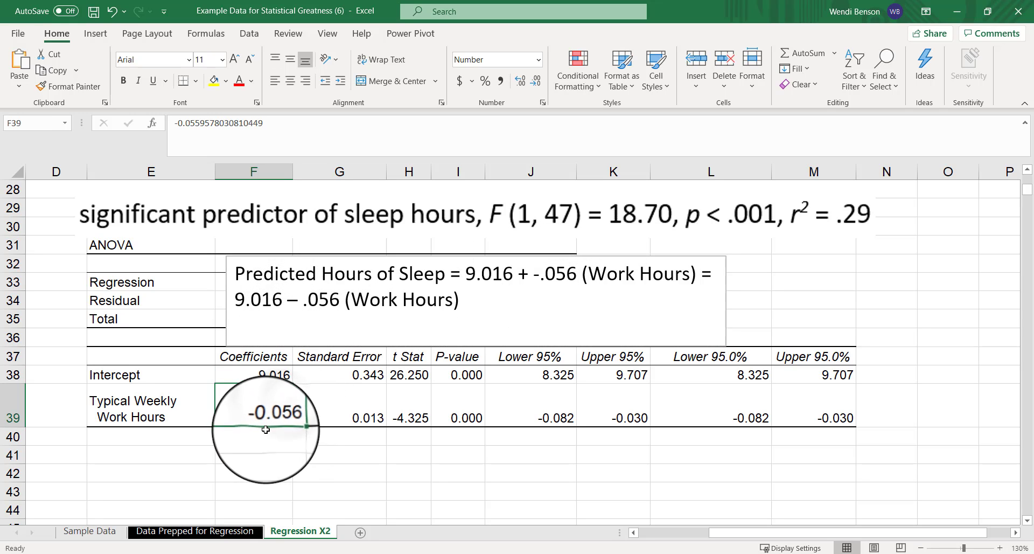
{"action": "left_click", "coordinate": [147, 416]}
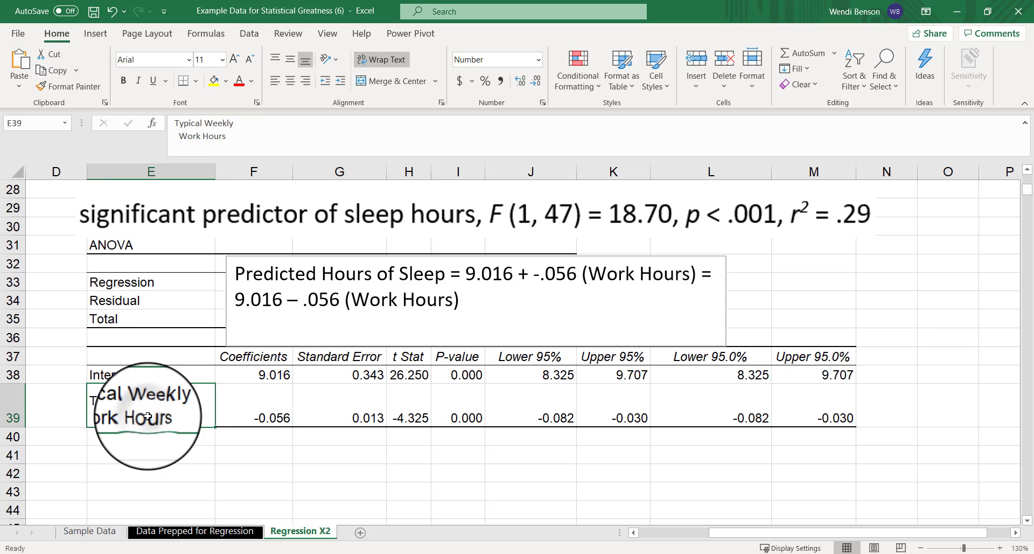
{"action": "left_click", "coordinate": [275, 398]}
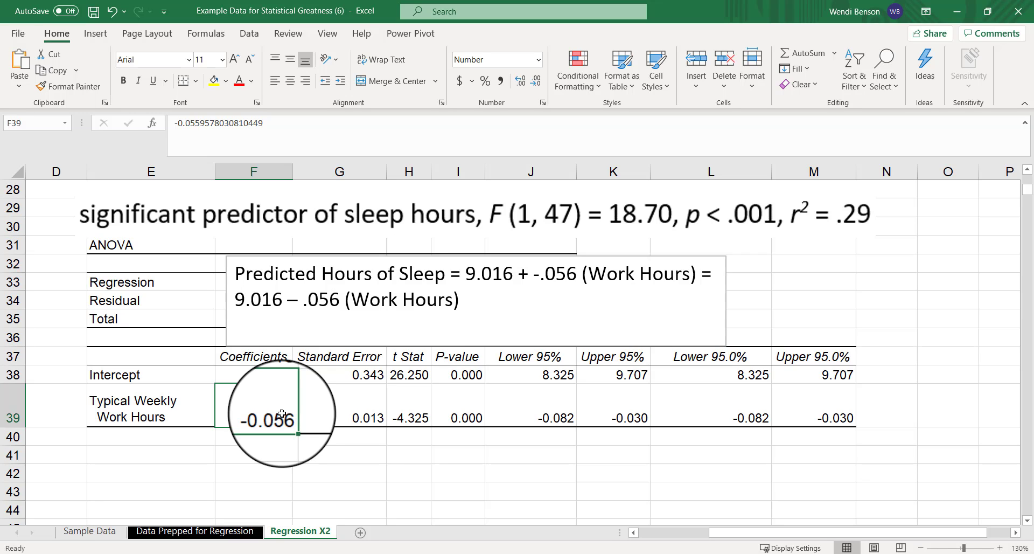
{"action": "left_click", "coordinate": [172, 410]}
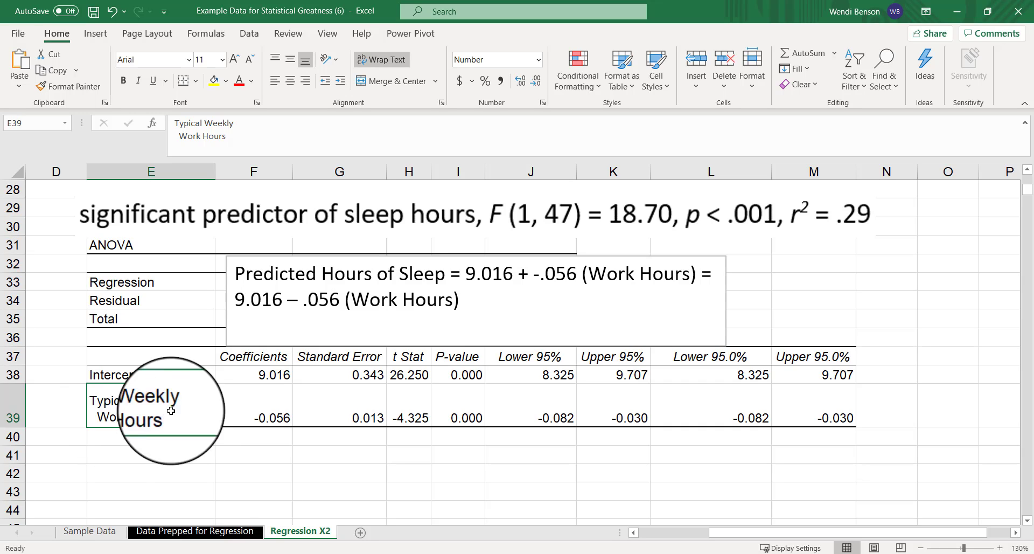
{"action": "left_click", "coordinate": [259, 398]}
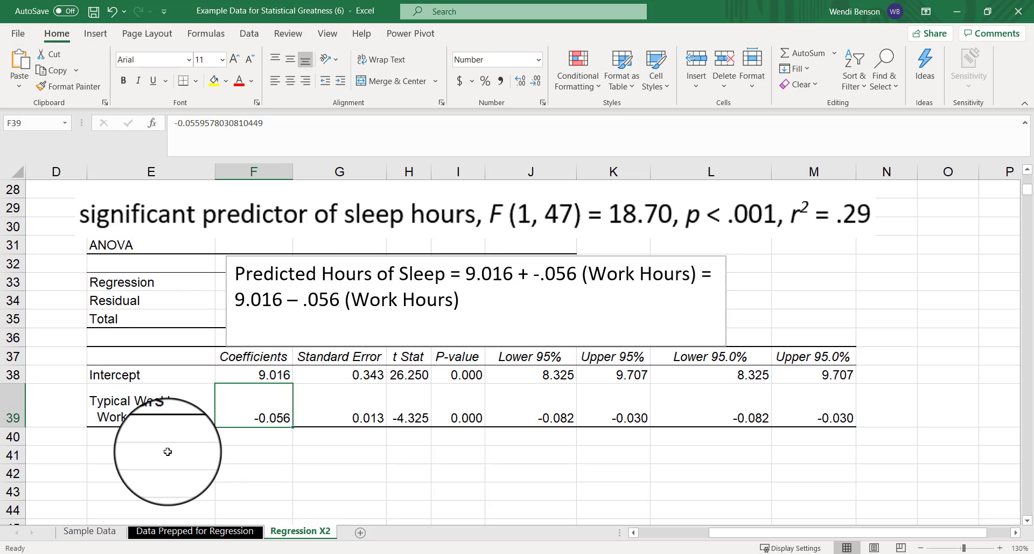
Set up a calculator below the coefficients with the title Prediction Macro in F41 and the headings Work Hours in F42 and Sleep in G42.
{"action": "left_click", "coordinate": [246, 455]}
{"action": "type", "text": "Pre"}
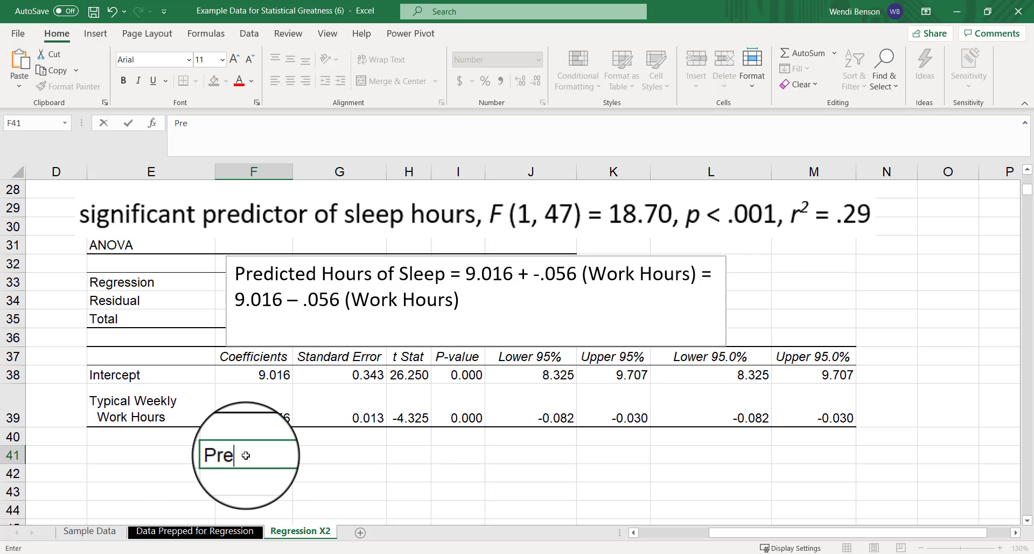
{"action": "type", "text": "diction Macro"}
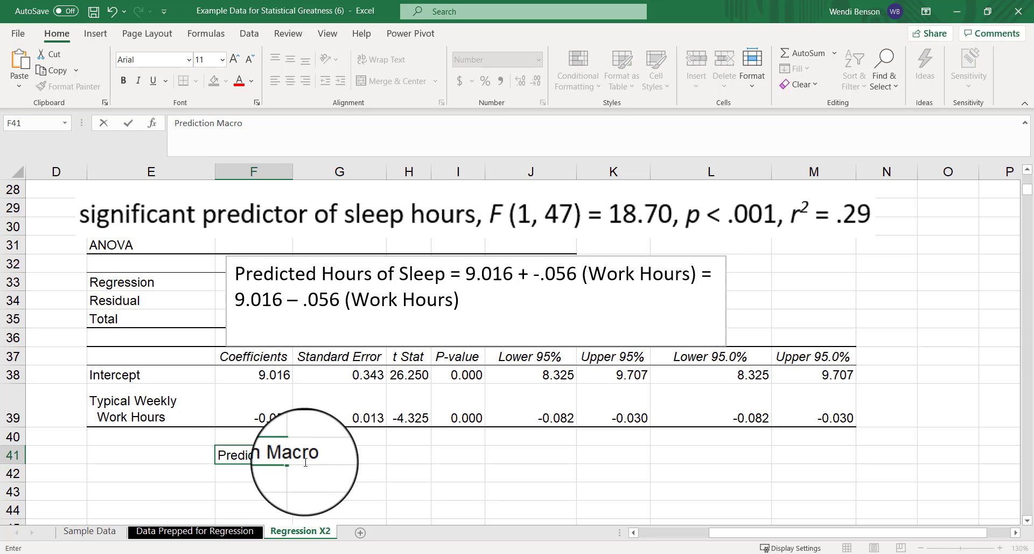
{"action": "key", "text": "Return"}
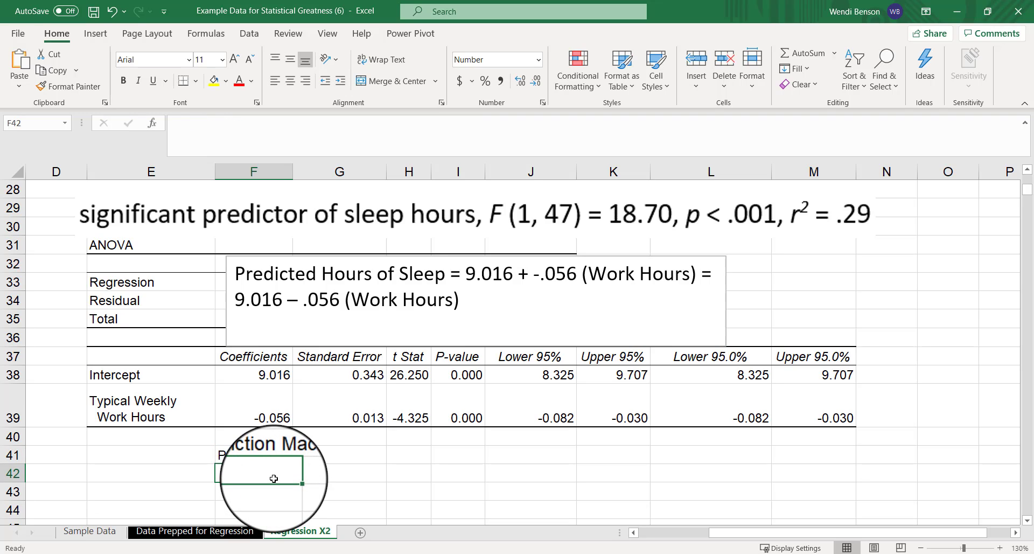
{"action": "type", "text": "Work Hours"}
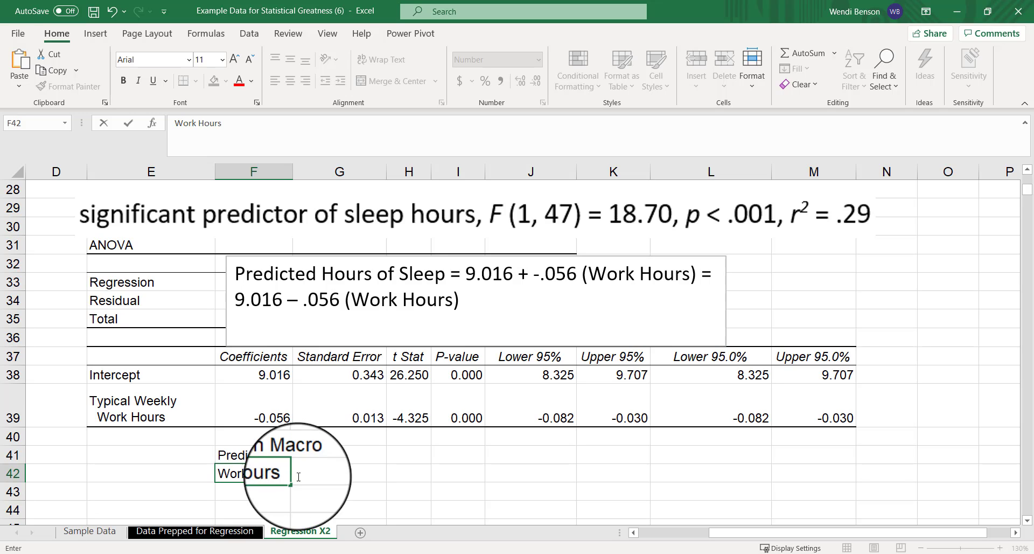
{"action": "left_click", "coordinate": [337, 472]}
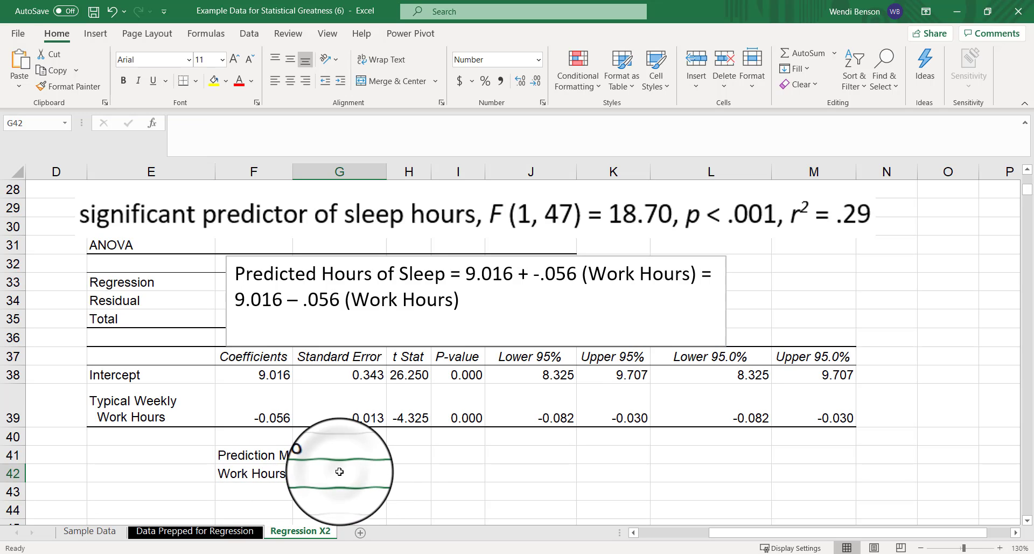
{"action": "type", "text": "S"}
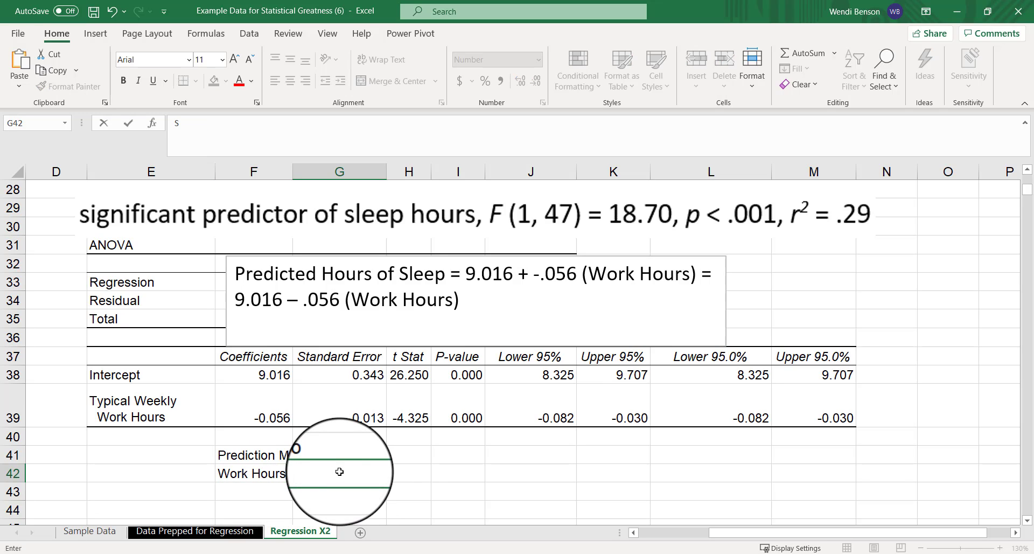
{"action": "type", "text": "leep"}
Enter the prediction formula =F38+(F39*F43) in G43 under the Sleep heading to calculate predicted sleep from work hours.
{"action": "left_click", "coordinate": [340, 492]}
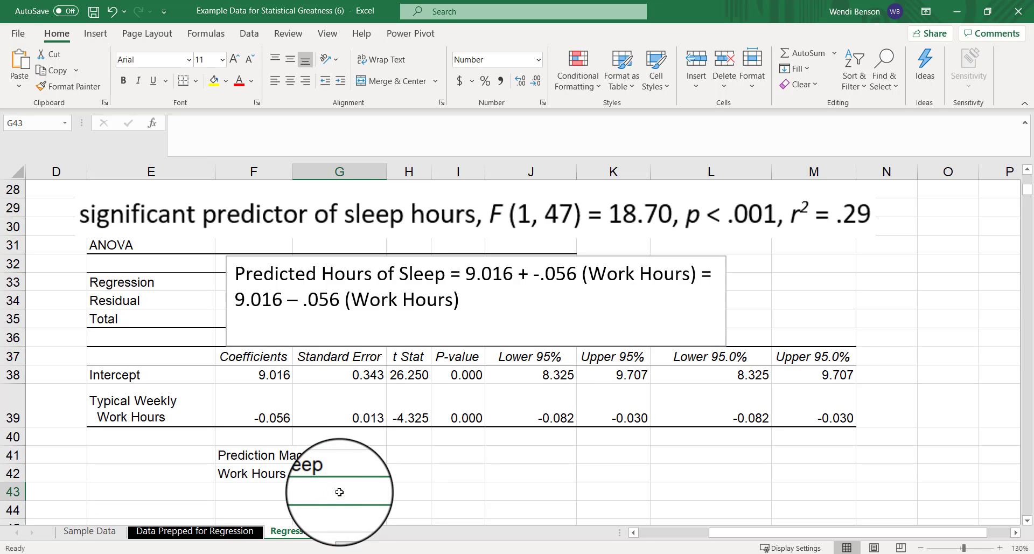
{"action": "type", "text": "="}
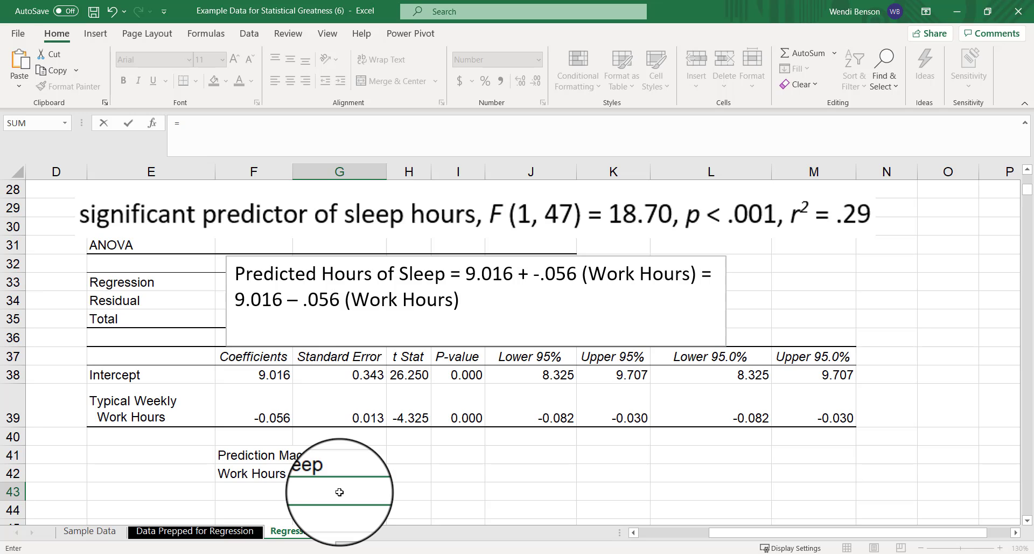
{"action": "left_click", "coordinate": [266, 374]}
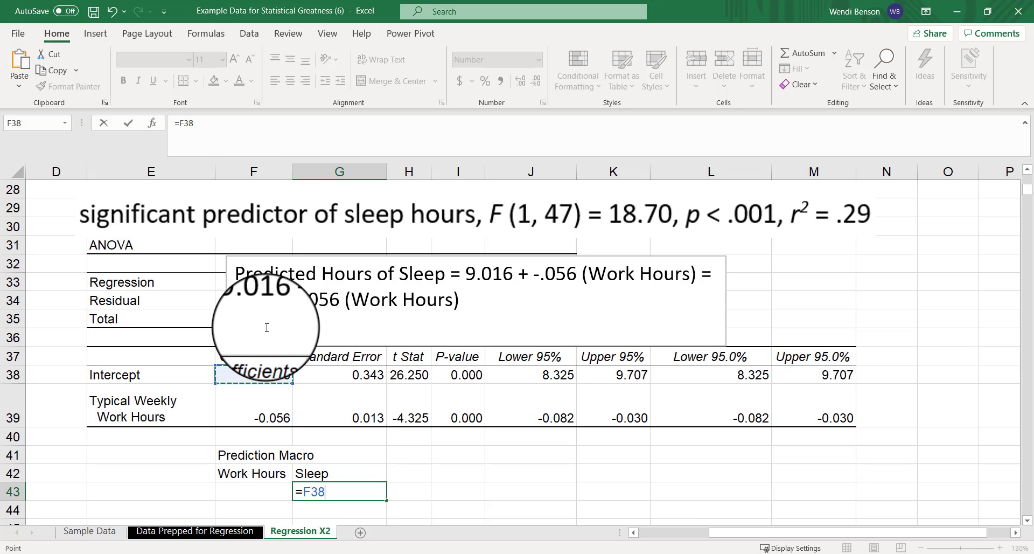
{"action": "type", "text": "+("}
{"action": "left_click", "coordinate": [264, 411]}
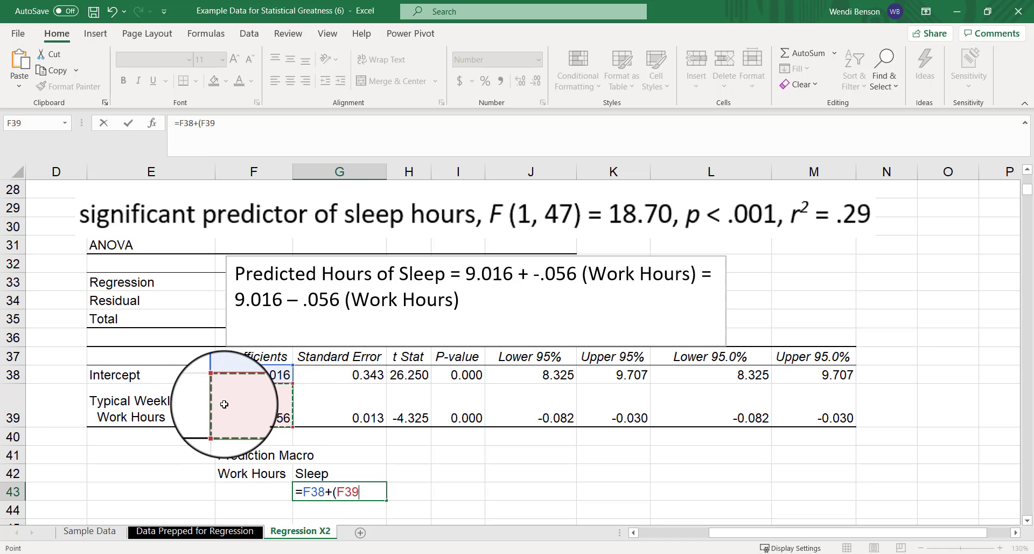
{"action": "type", "text": "*"}
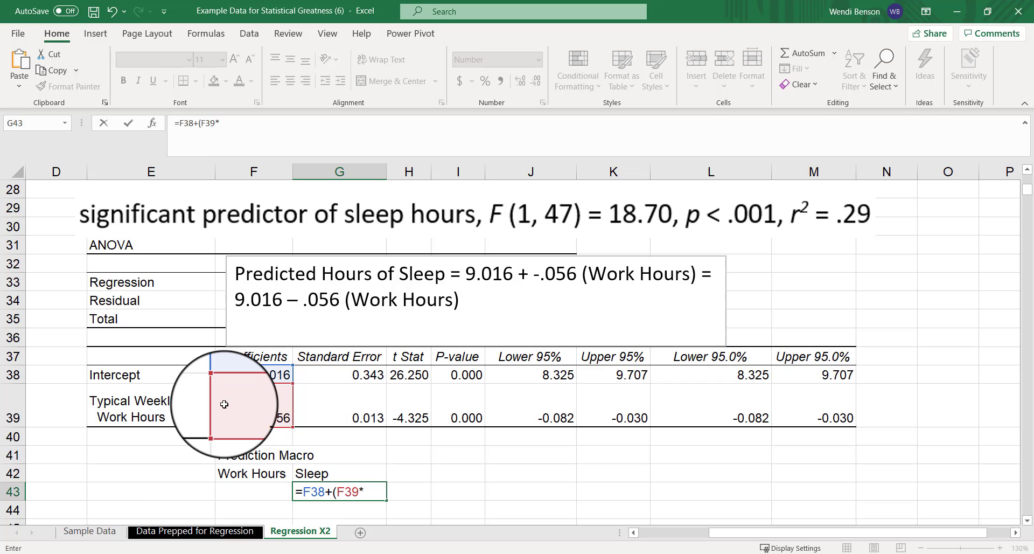
{"action": "left_click", "coordinate": [248, 491]}
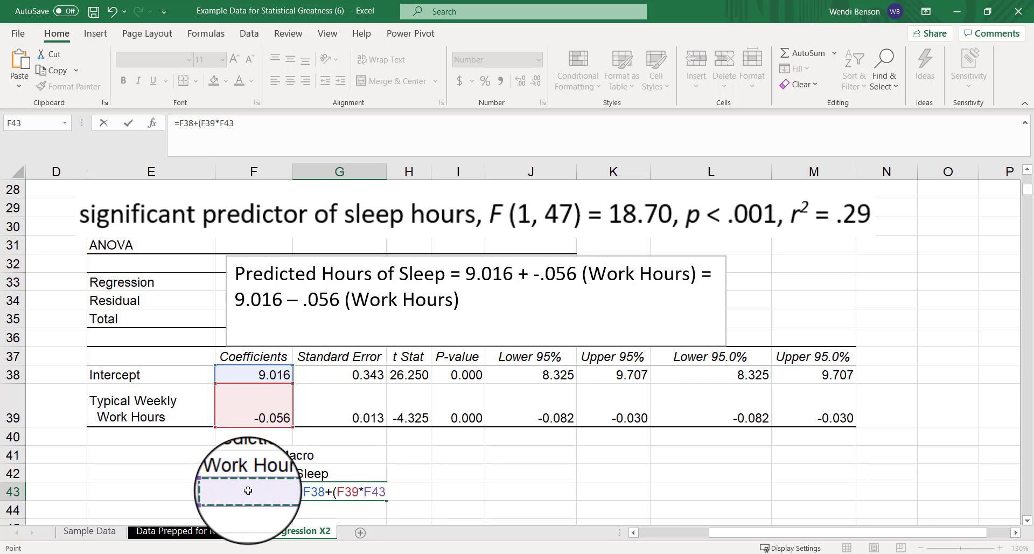
{"action": "type", "text": ")"}
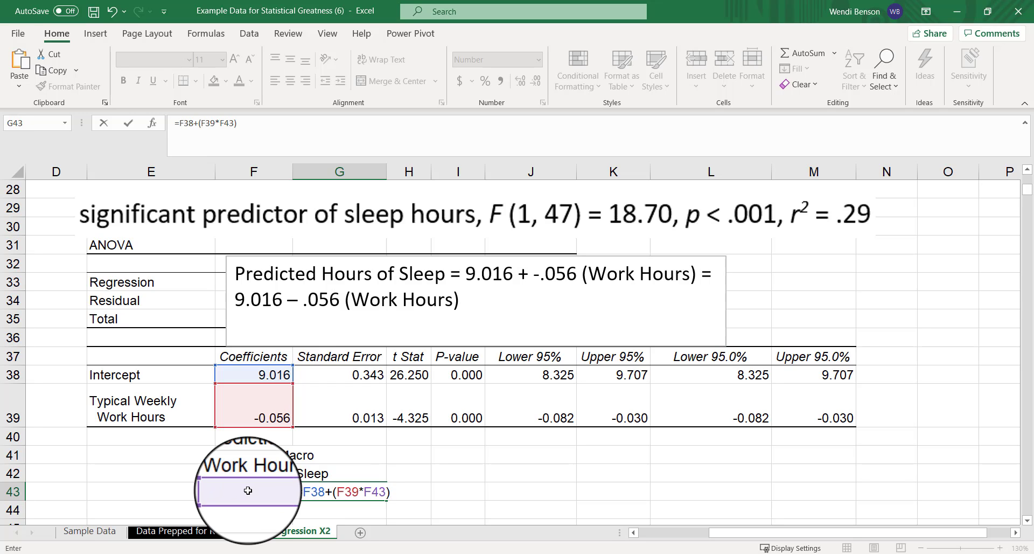
{"action": "key", "text": "Return"}
{"action": "left_click", "coordinate": [370, 492]}
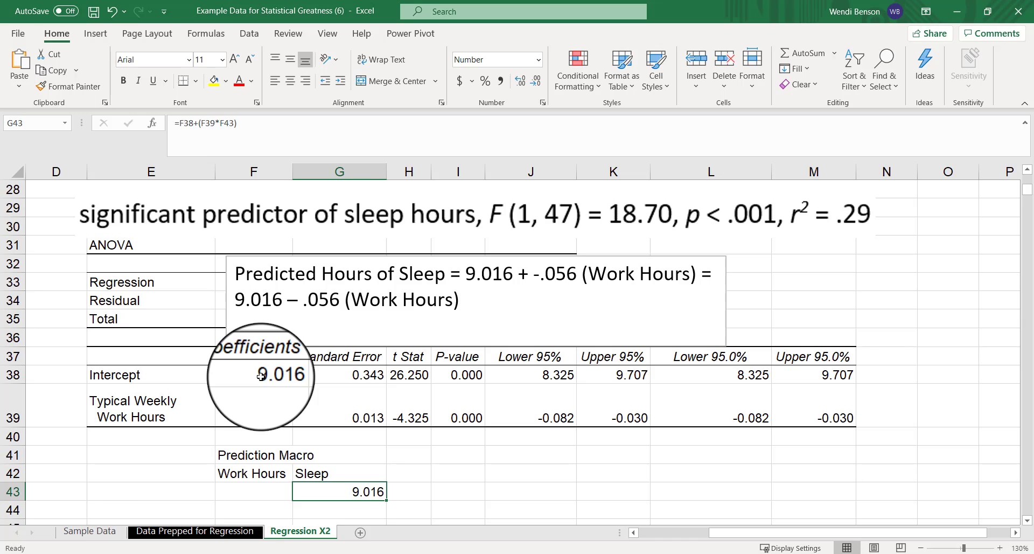
Test the sleep calculator by entering 0, 1, 2 and 3 work hours in F43 one after another.
{"action": "left_click", "coordinate": [268, 498]}
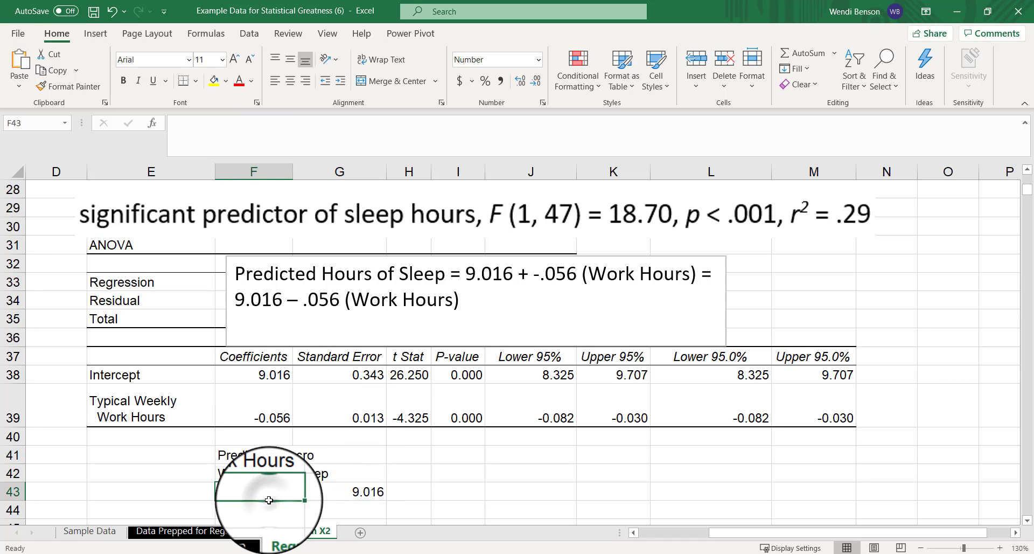
{"action": "type", "text": "0"}
{"action": "key", "text": "Return"}
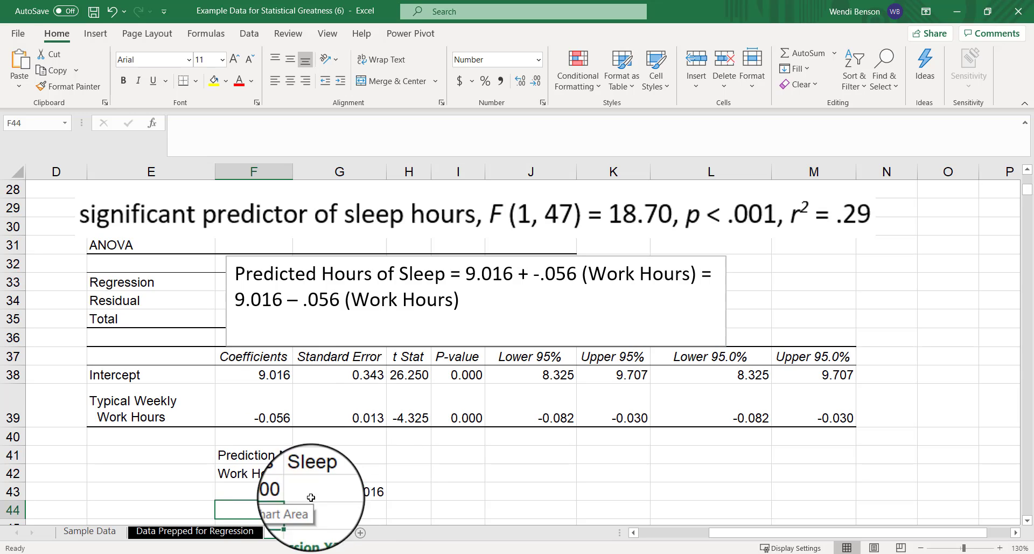
{"action": "left_click", "coordinate": [262, 492]}
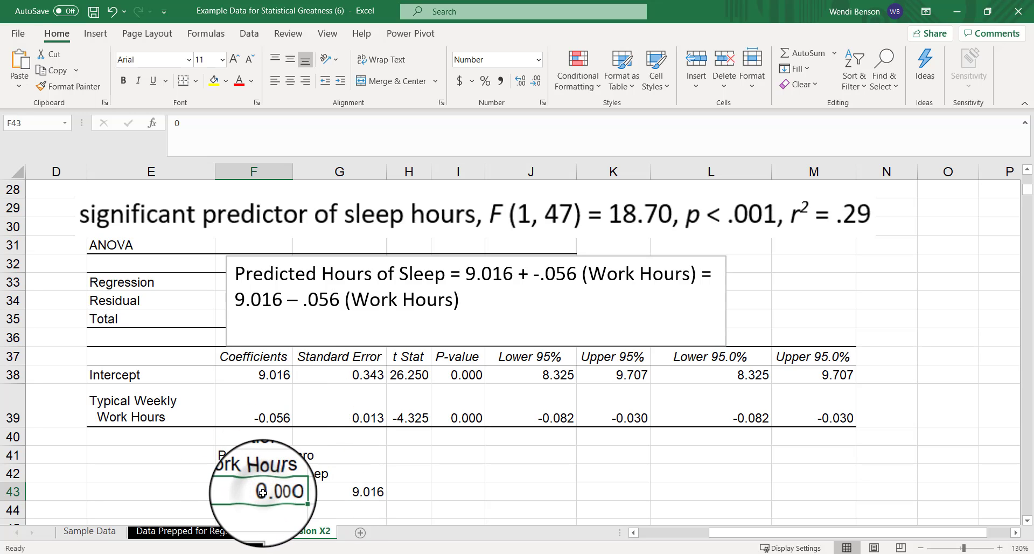
{"action": "type", "text": "1"}
{"action": "key", "text": "Return"}
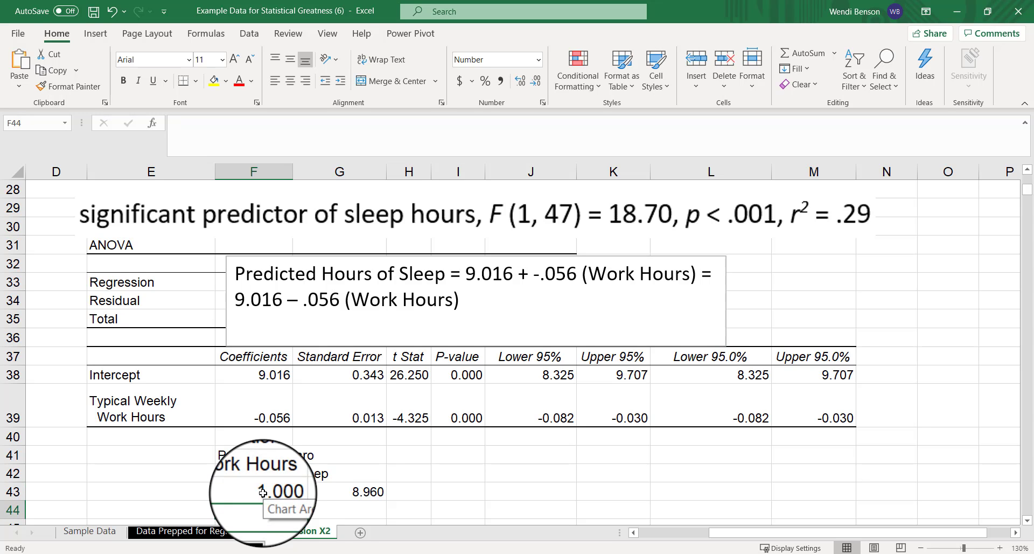
{"action": "scroll", "coordinate": [262, 492], "scroll_direction": "up", "scroll_amount": 1}
{"action": "scroll", "coordinate": [262, 492], "scroll_direction": "down", "scroll_amount": 1}
{"action": "left_click", "coordinate": [275, 488]}
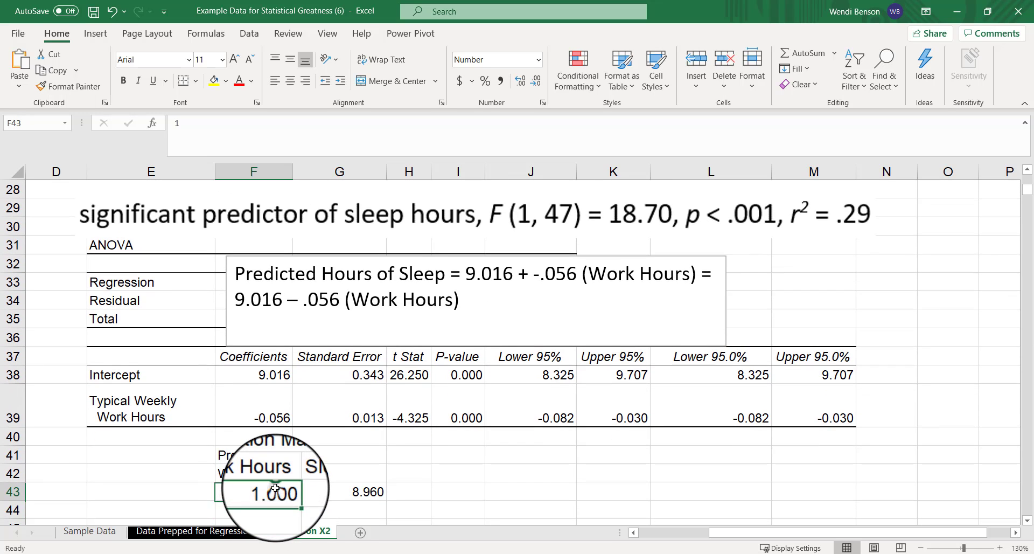
{"action": "type", "text": "2"}
{"action": "key", "text": "ctrl+Return"}
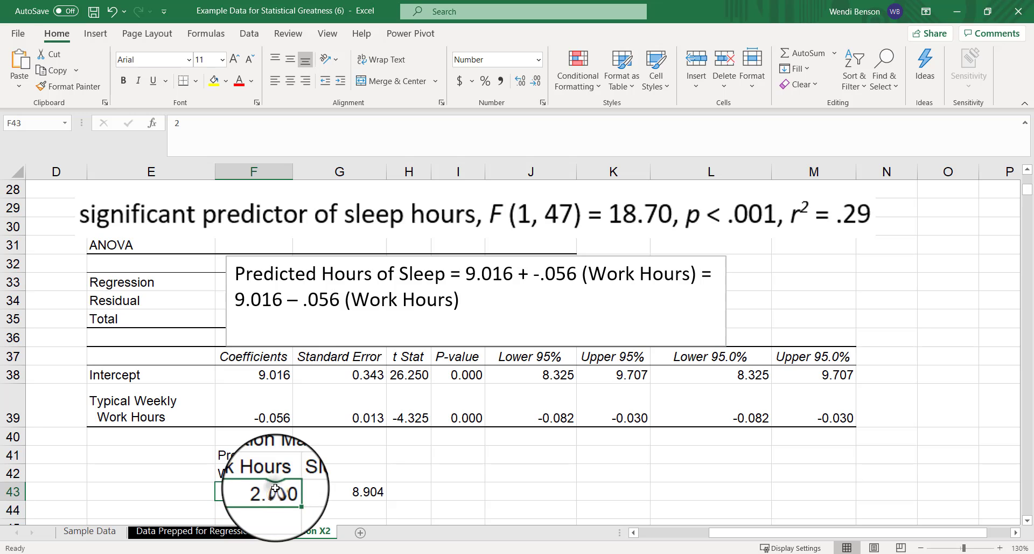
{"action": "type", "text": "3"}
{"action": "key", "text": "ctrl+Return"}
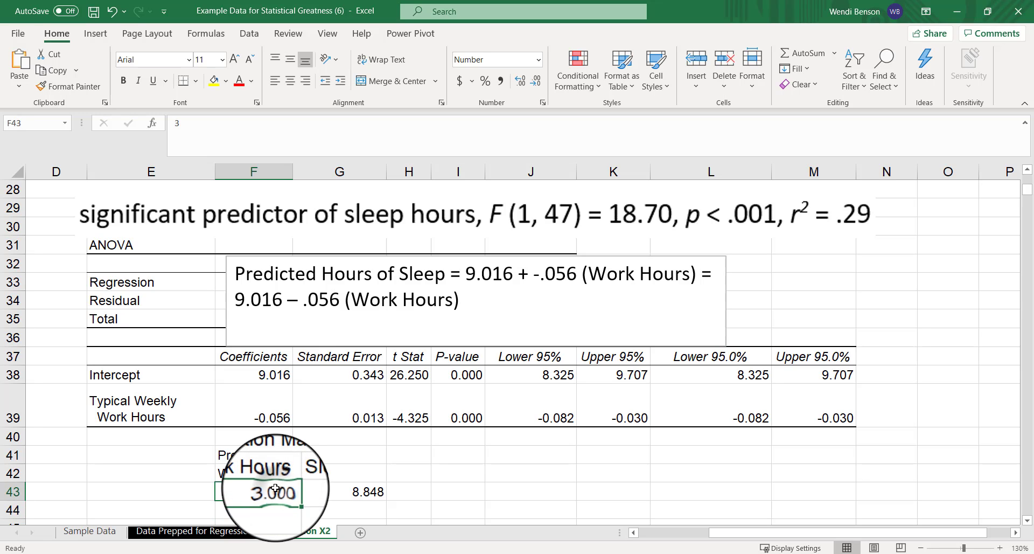
Try 20 work hours in F43 and compare the prediction with the Weekly Work Hours scatter chart on the Data Prepped for Regression sheet.
{"action": "type", "text": "20"}
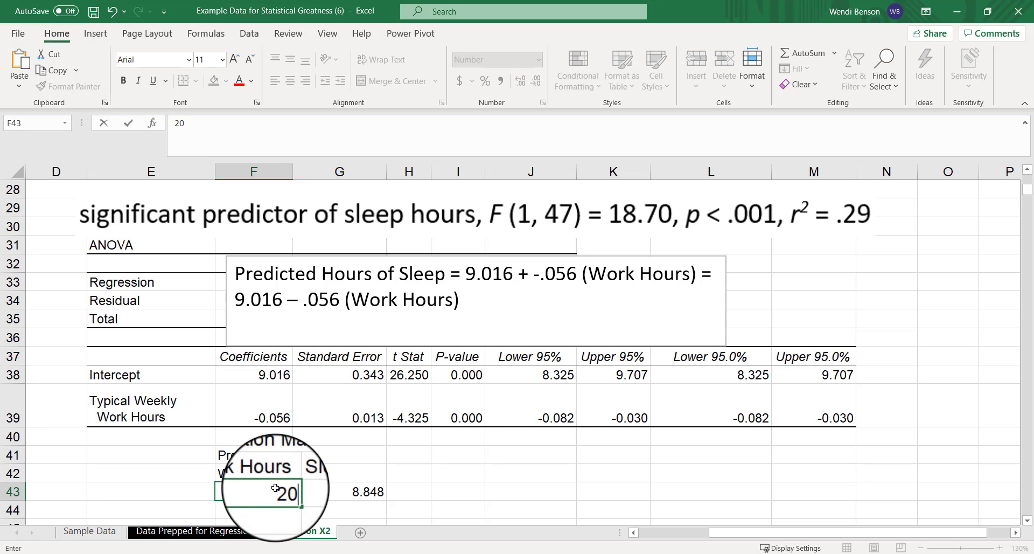
{"action": "key", "text": "Return"}
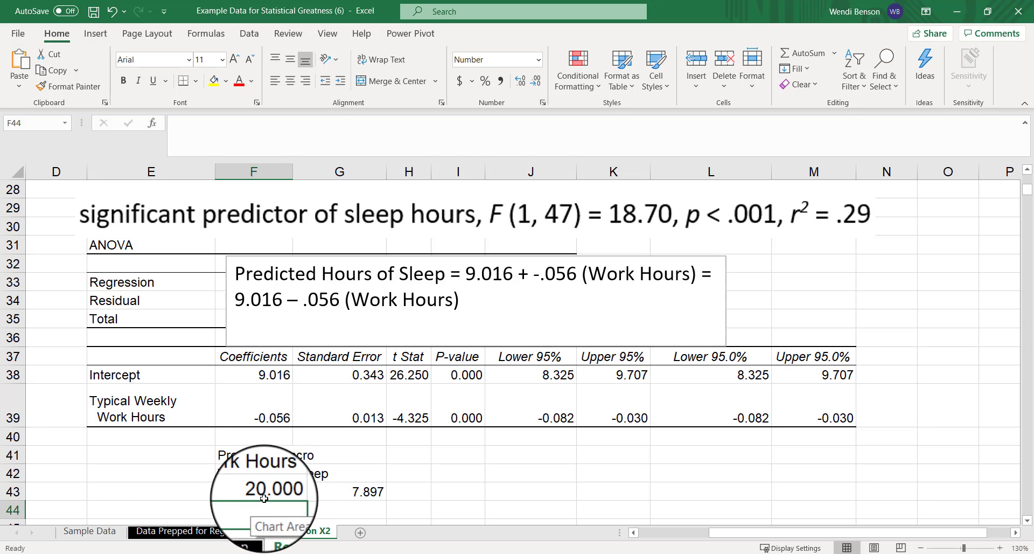
{"action": "left_click", "coordinate": [183, 532]}
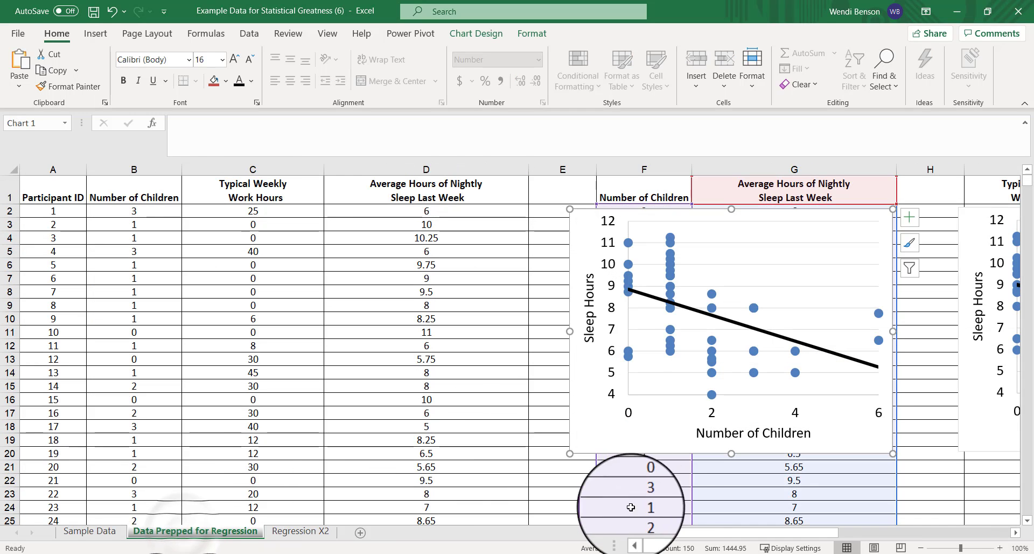
{"action": "left_click_drag", "start_coordinate": [693, 532], "coordinate": [774, 533]}
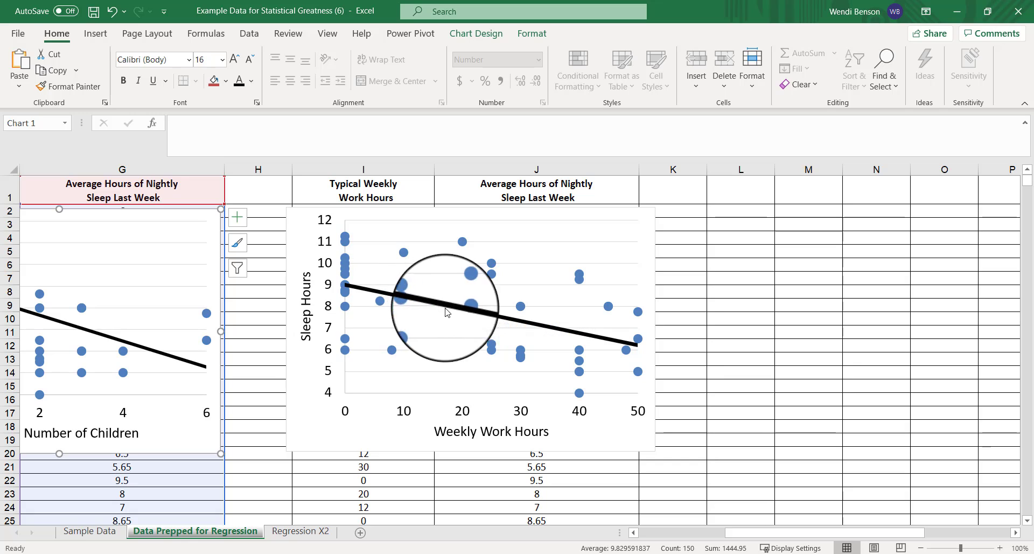
{"action": "left_click", "coordinate": [300, 531]}
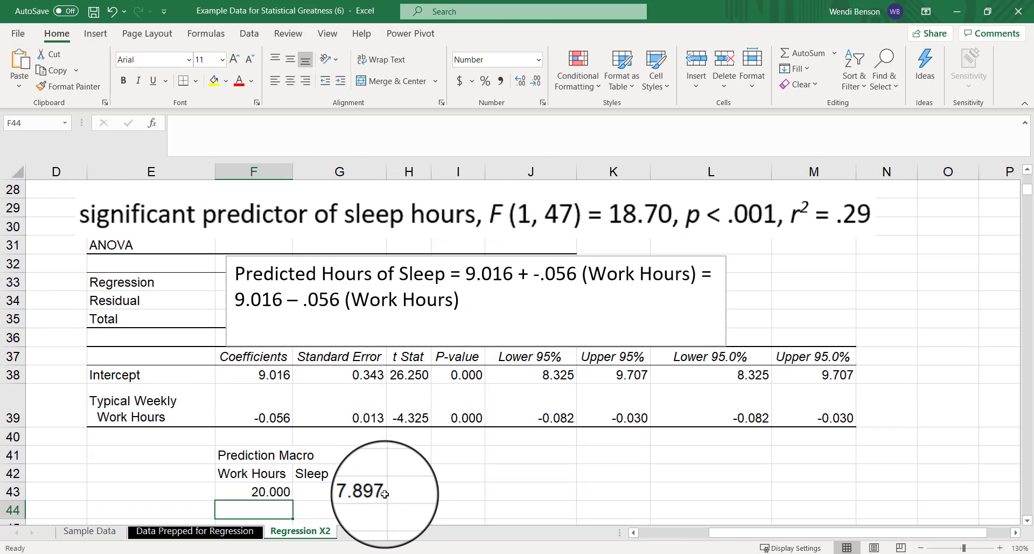
Set the work hours in F43 to 40 and check the Typical Weekly Work Hours coefficient in F39 against the prediction.
{"action": "left_click", "coordinate": [278, 492]}
{"action": "type", "text": "40"}
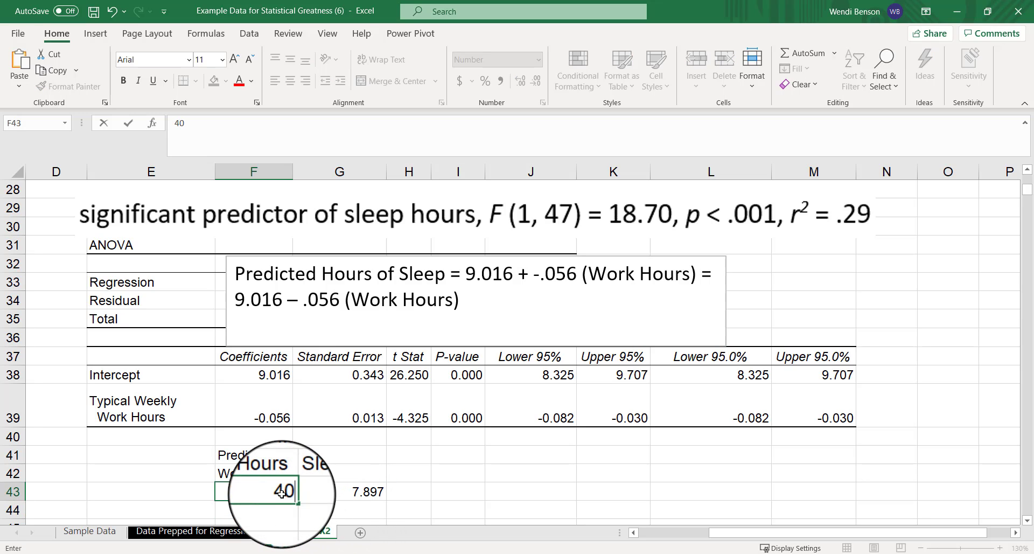
{"action": "key", "text": "Return"}
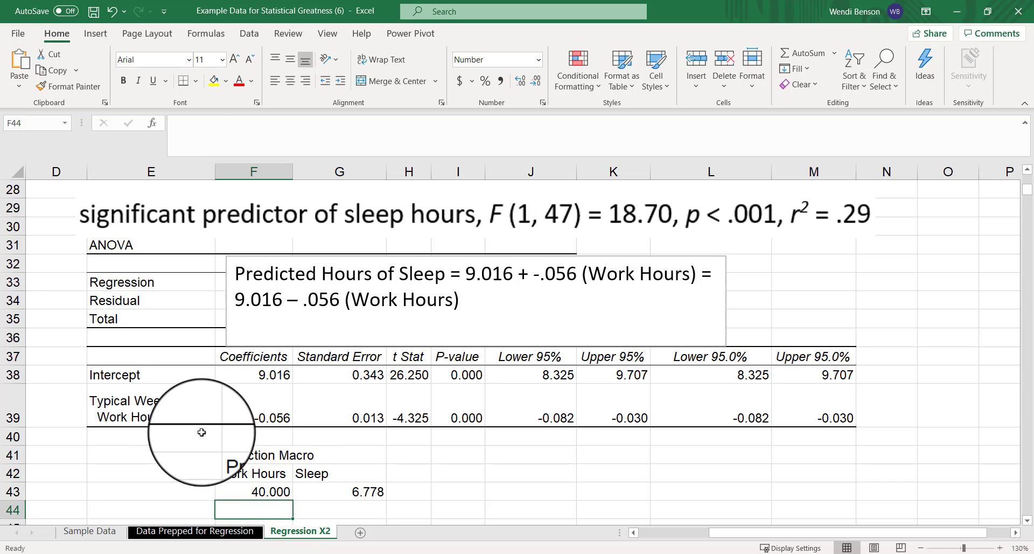
{"action": "left_click", "coordinate": [248, 410]}
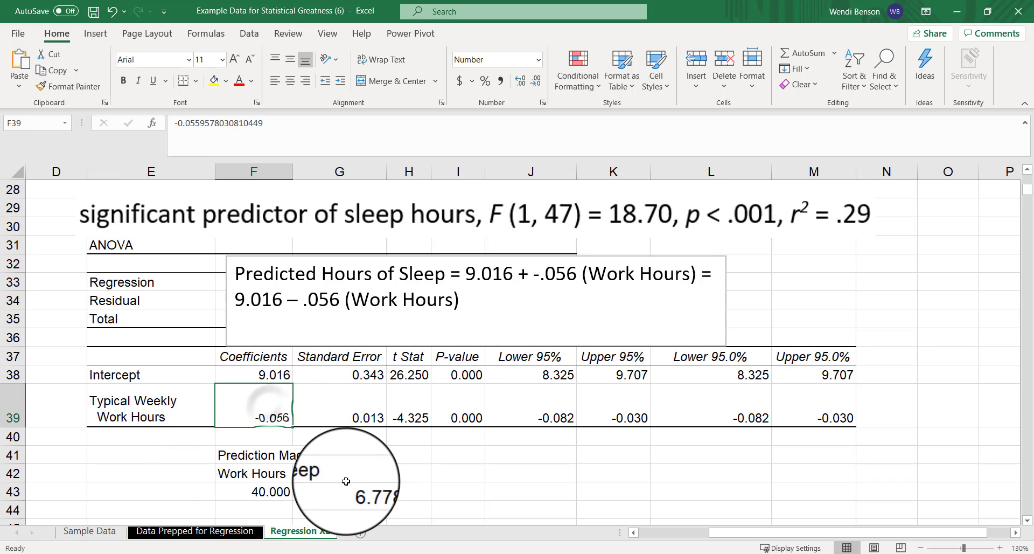
{"action": "left_click", "coordinate": [400, 485]}
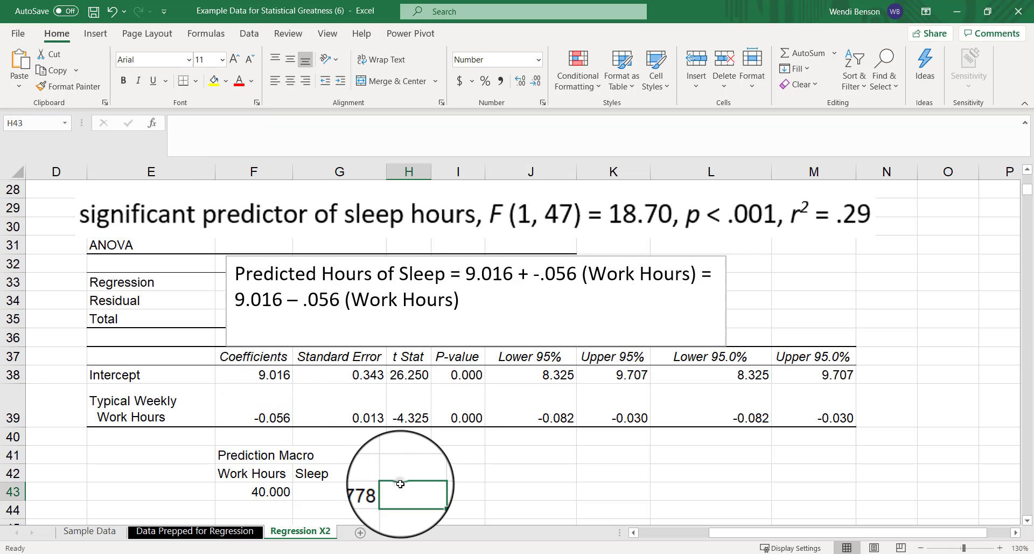